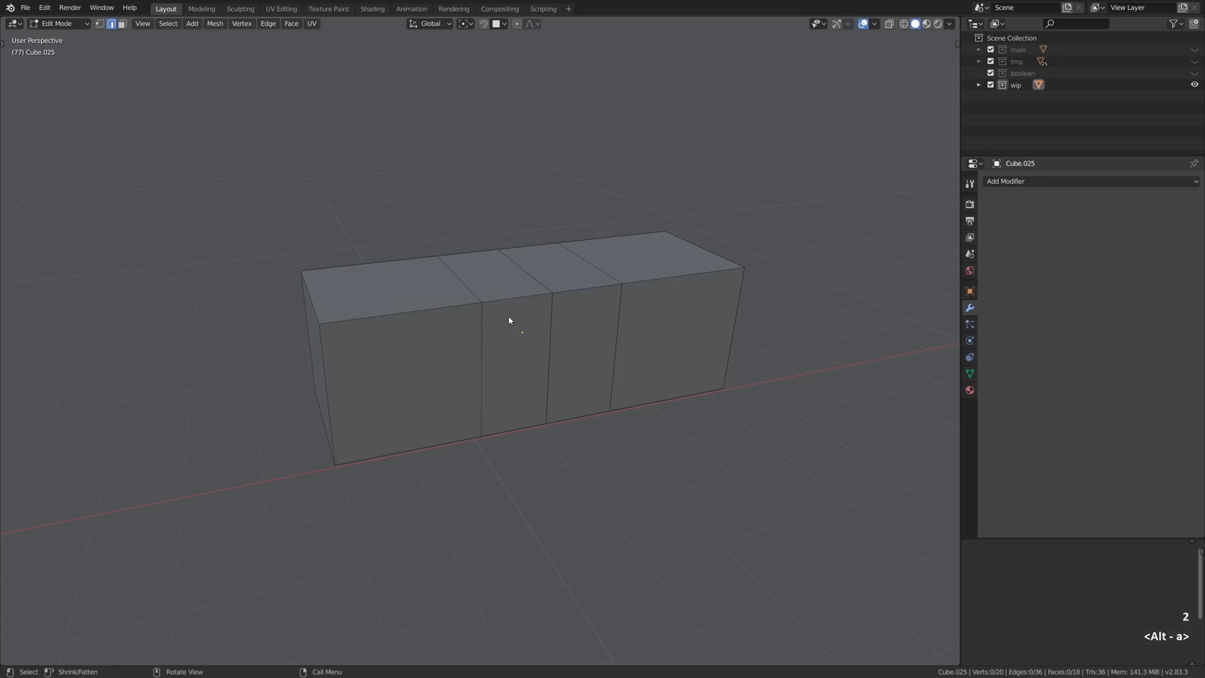
Leave Edit Mode and smooth-shade the box
{"action": "middle_click_drag", "start_coordinate": [509, 320], "coordinate": [531, 300]}
{"action": "left_click", "coordinate": [530, 300]}
{"action": "left_click", "coordinate": [566, 297]}
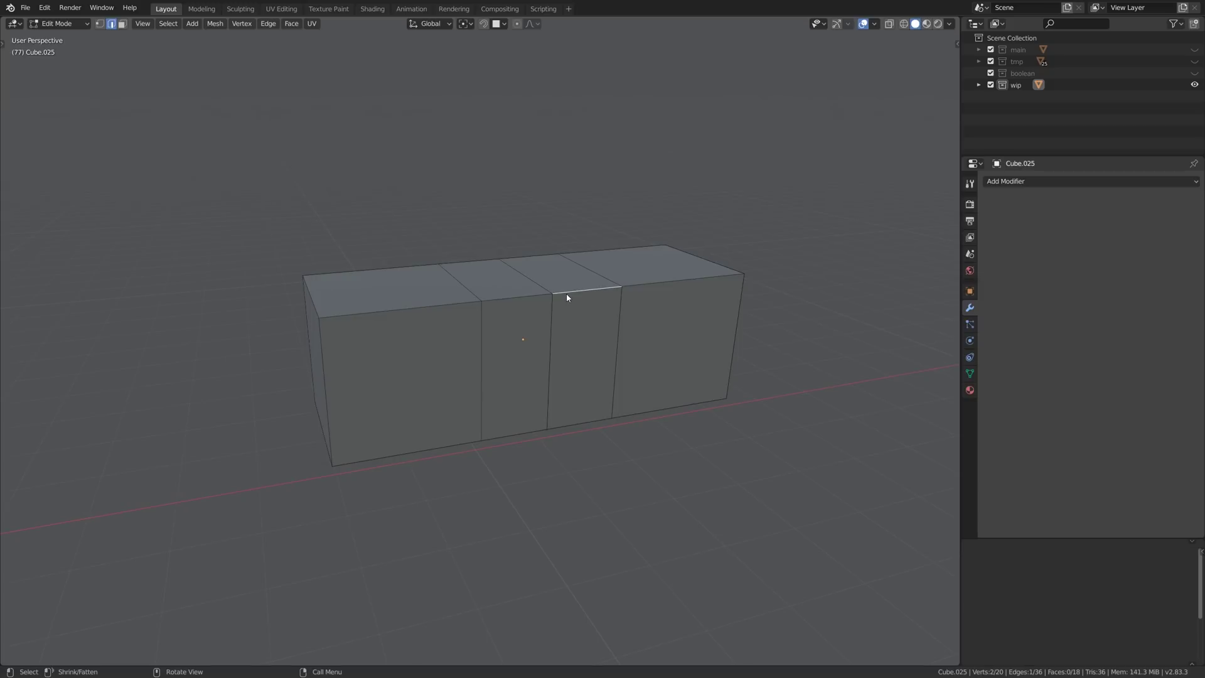
{"action": "key", "text": "Tab"}
{"action": "right_click", "coordinate": [555, 298]}
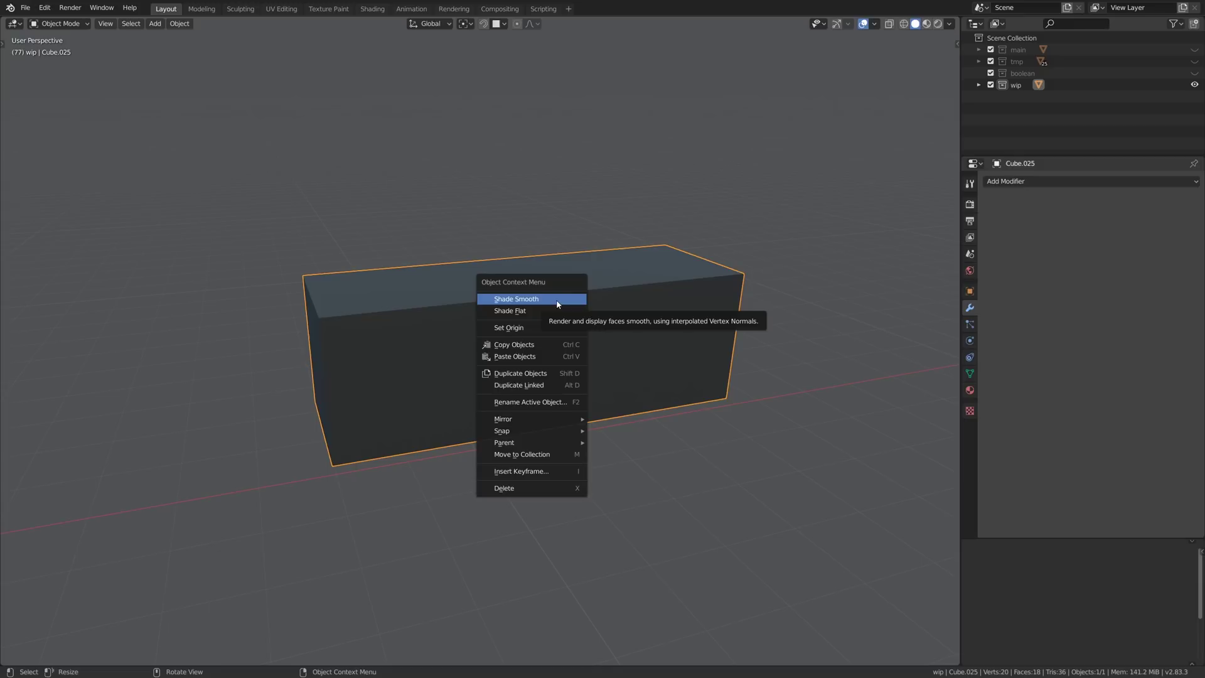
{"action": "left_click", "coordinate": [558, 300]}
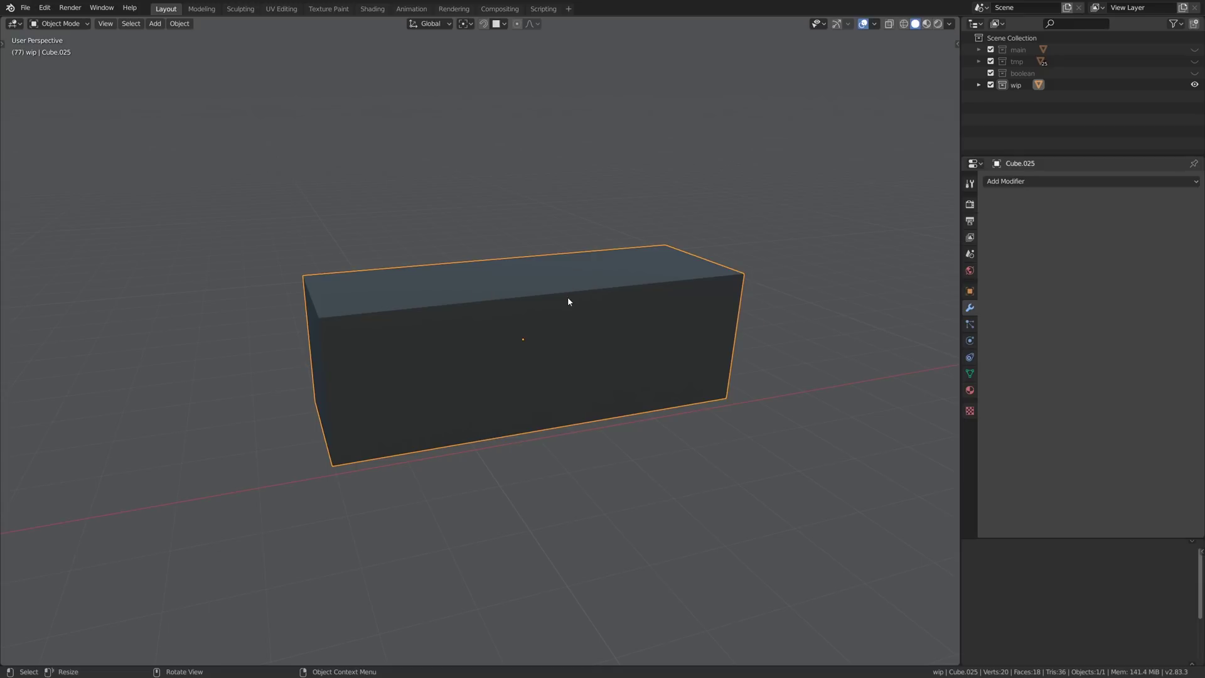
Apply the box's scale and add a Bevel modifier
{"action": "left_click", "coordinate": [969, 373]}
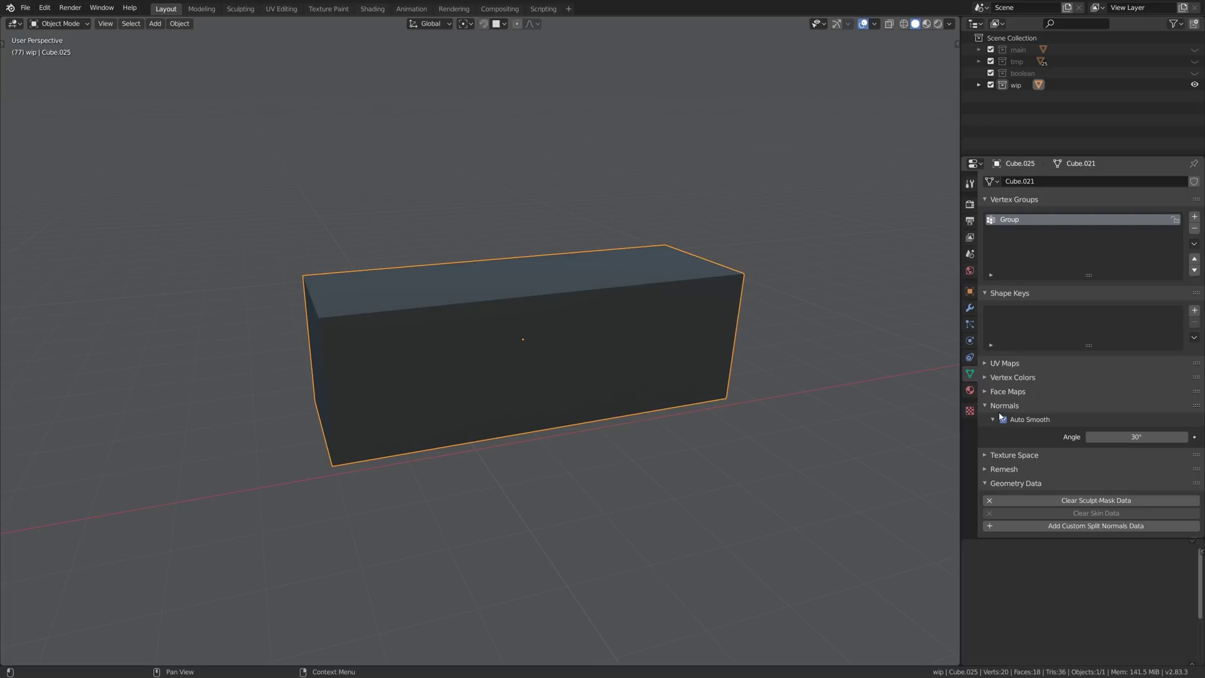
{"action": "left_click", "coordinate": [969, 308]}
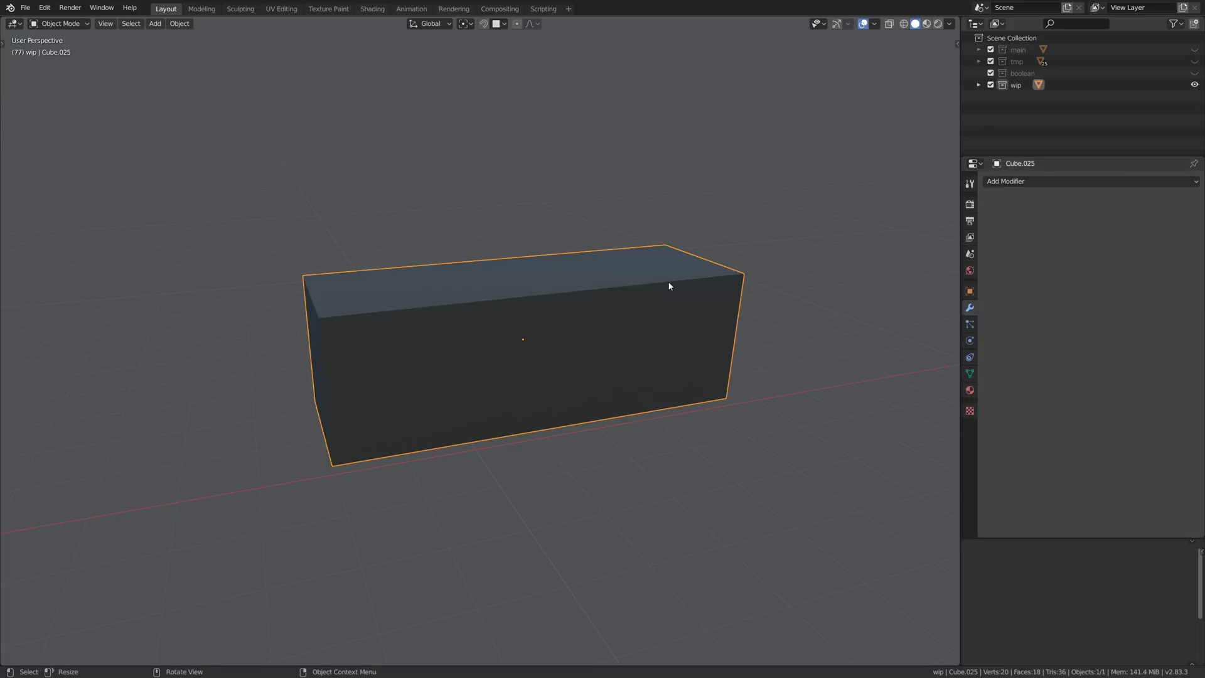
{"action": "key", "text": "ctrl+a"}
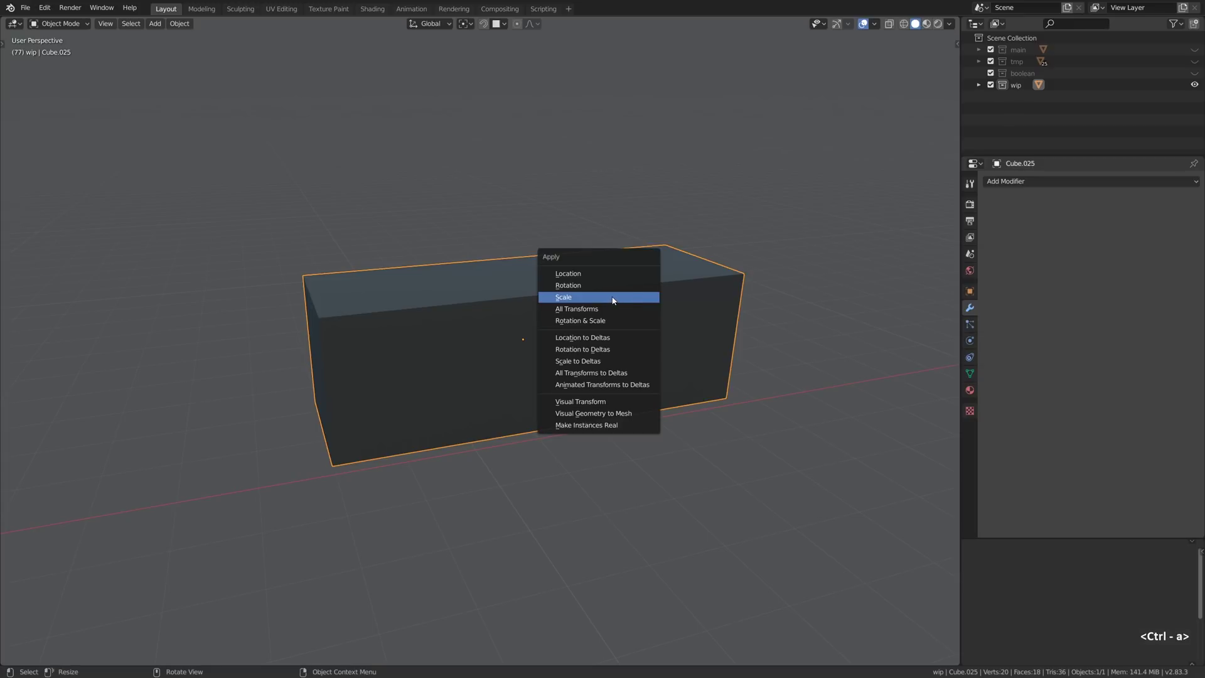
{"action": "left_click", "coordinate": [612, 300]}
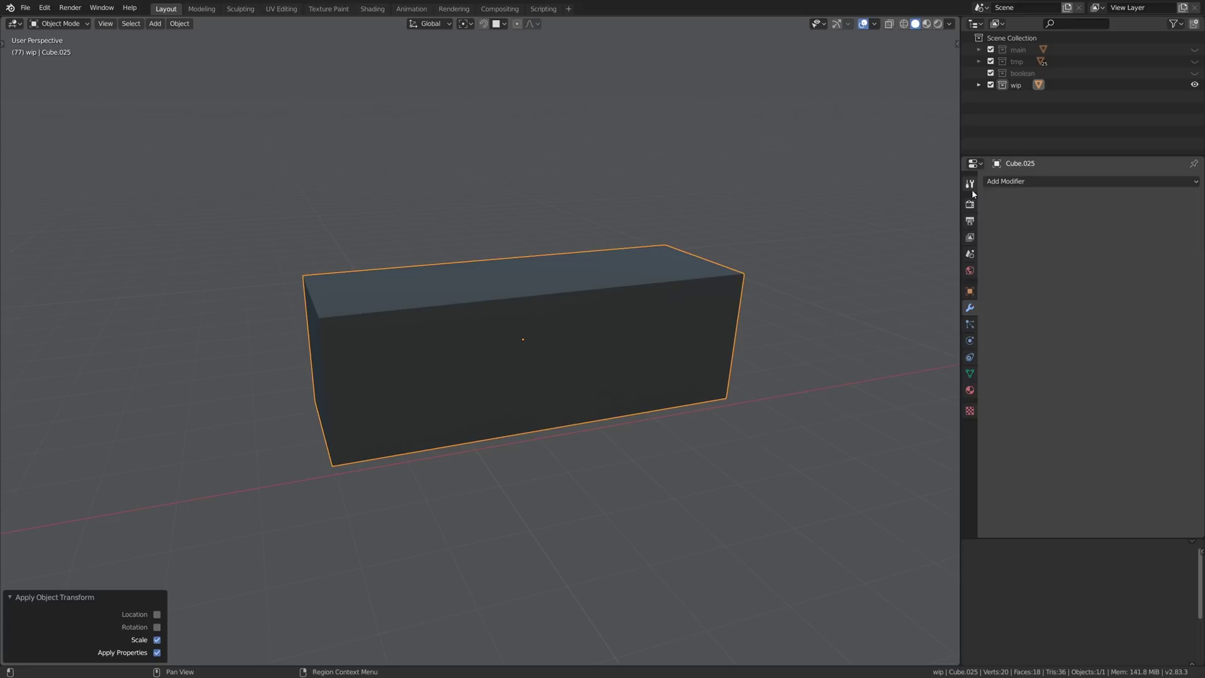
{"action": "left_click", "coordinate": [1007, 182]}
{"action": "left_click", "coordinate": [969, 221]}
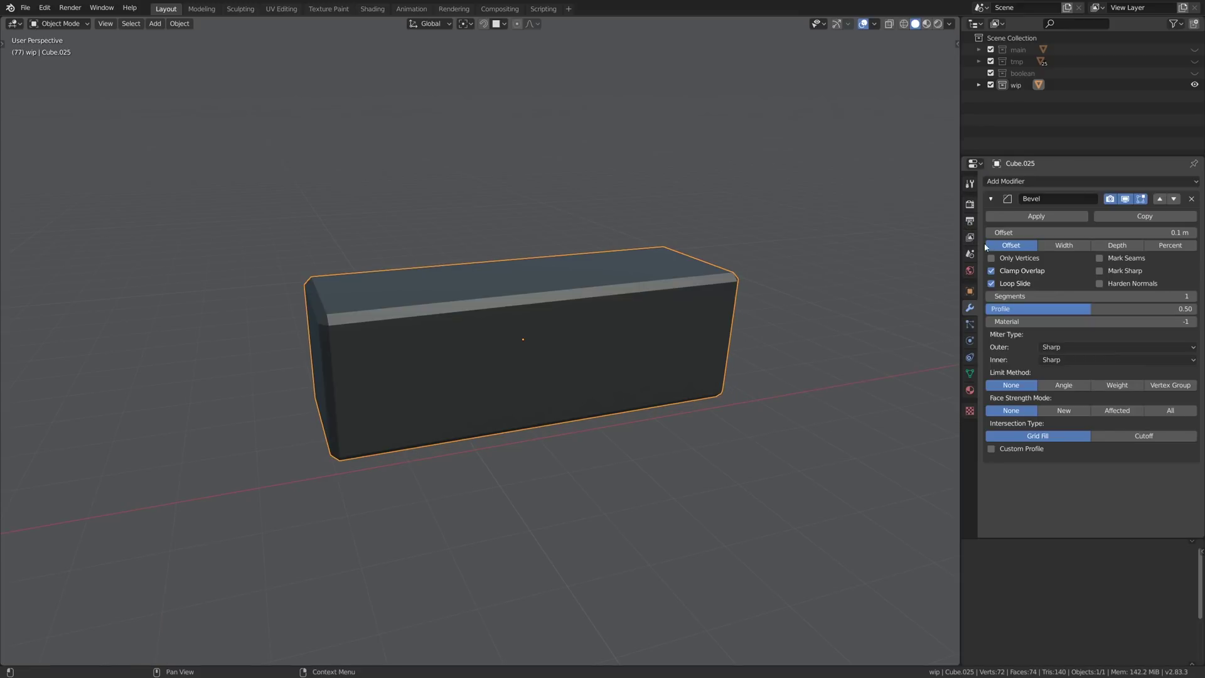
Set the Bevel offset to 0.127 m and limit bevelling to Weight
{"action": "left_click_drag", "start_coordinate": [1056, 232], "coordinate": [1033, 260], "text": "shift"}
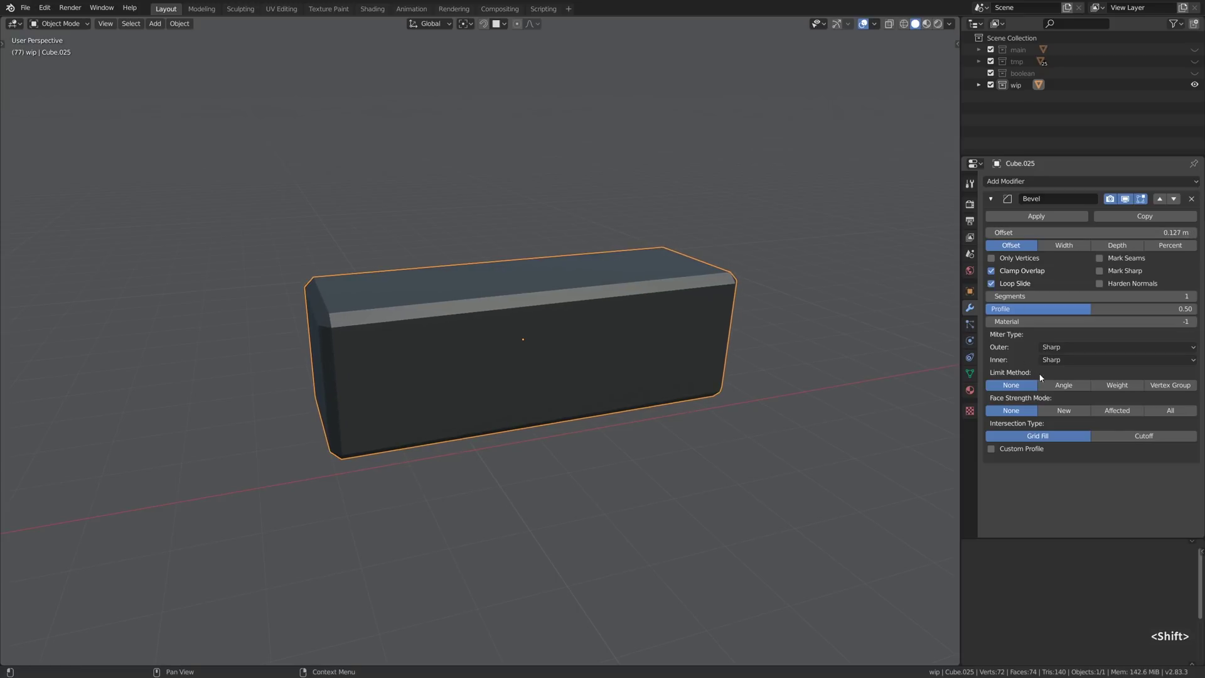
{"action": "left_click", "coordinate": [1067, 386]}
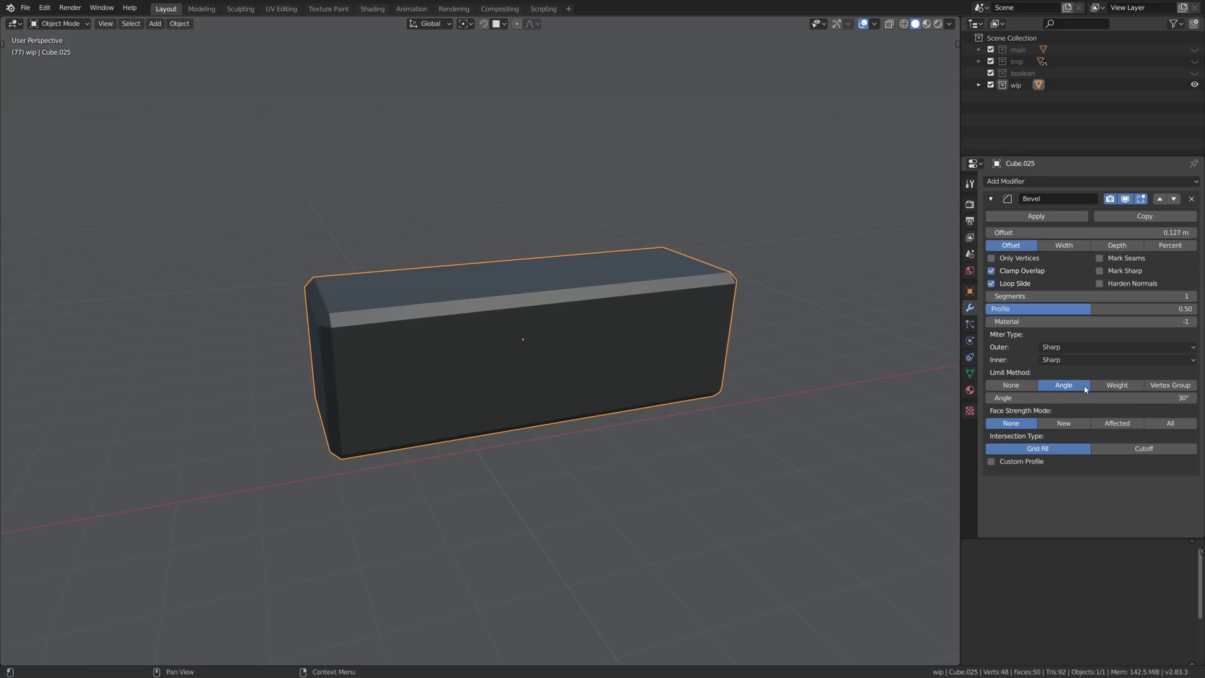
{"action": "left_click", "coordinate": [1122, 386]}
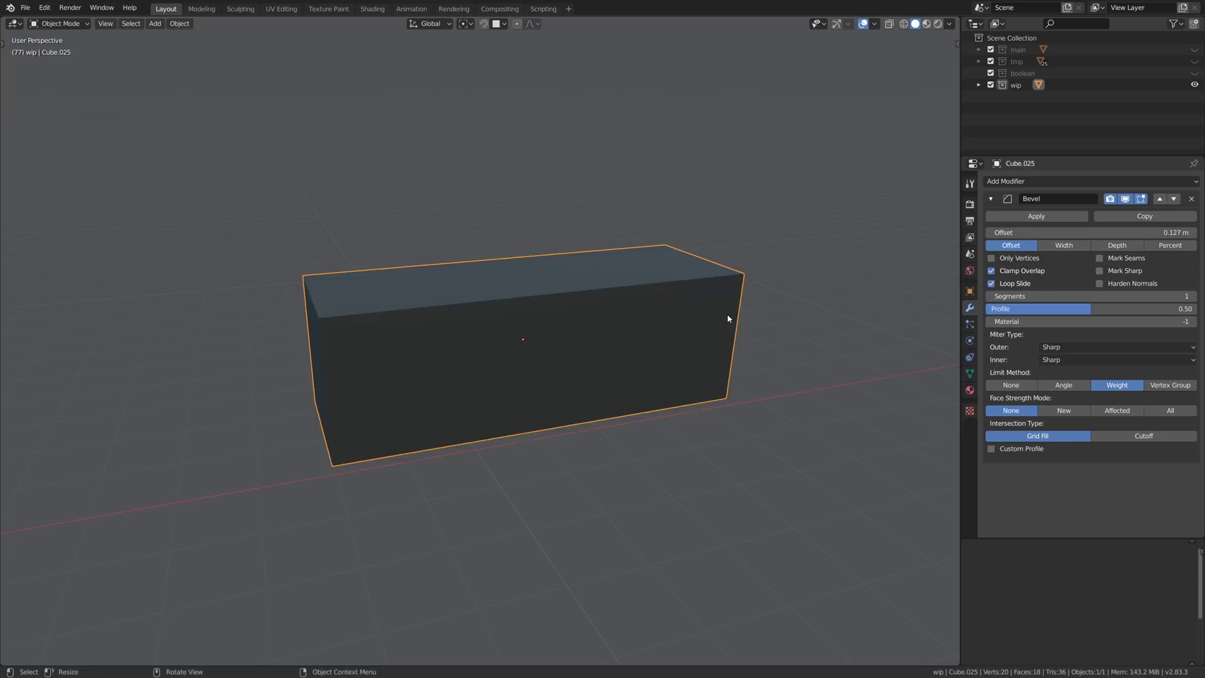
Give the first section's top front edge a full bevel weight of 1
{"action": "key", "text": "Tab"}
{"action": "left_click", "coordinate": [537, 300]}
{"action": "left_click", "coordinate": [462, 303]}
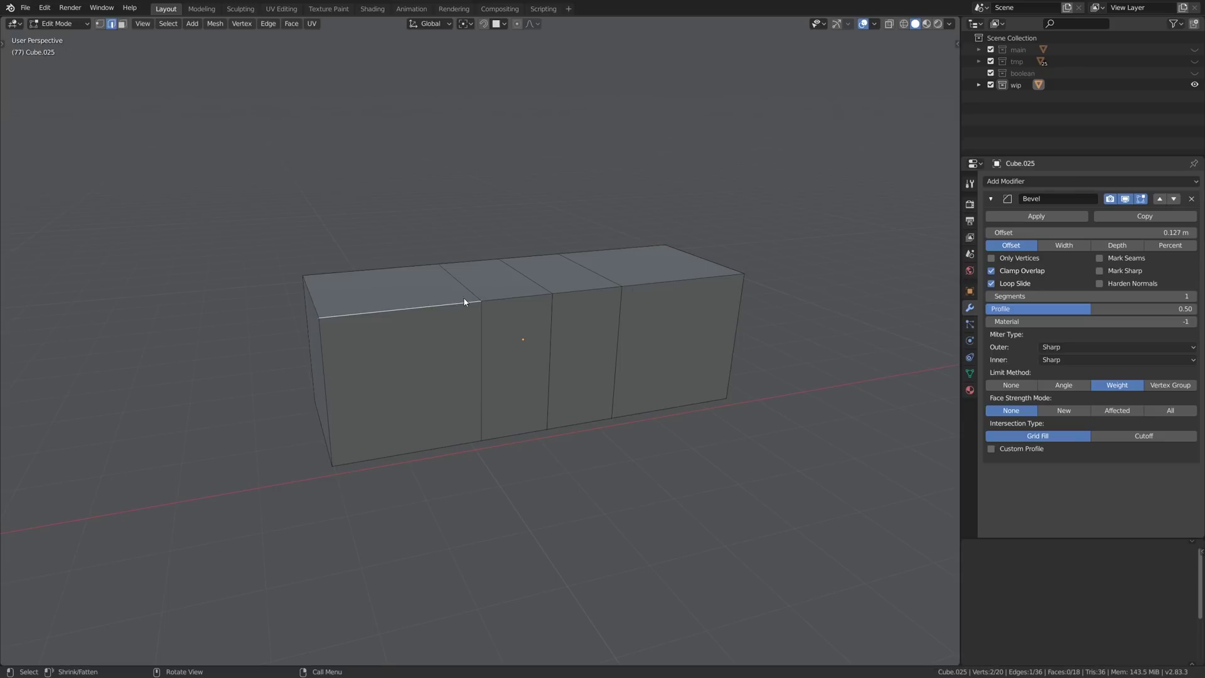
{"action": "key", "text": "ctrl+e"}
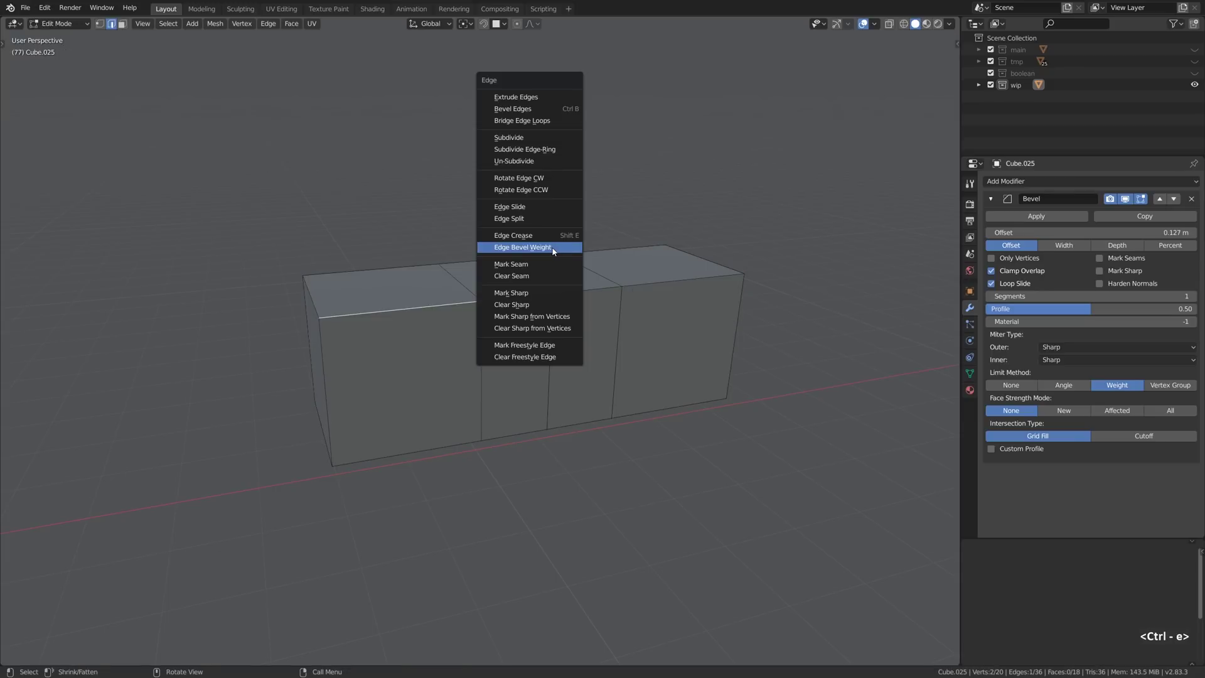
{"action": "left_click", "coordinate": [553, 250]}
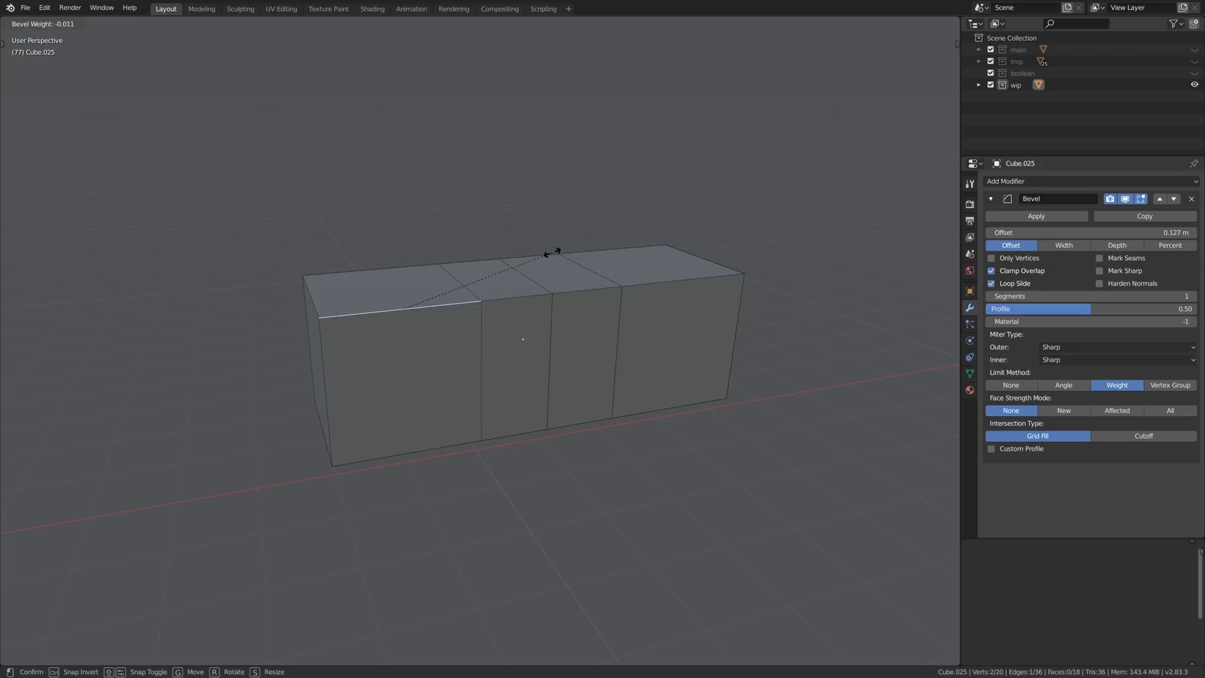
{"action": "left_click", "coordinate": [841, 257]}
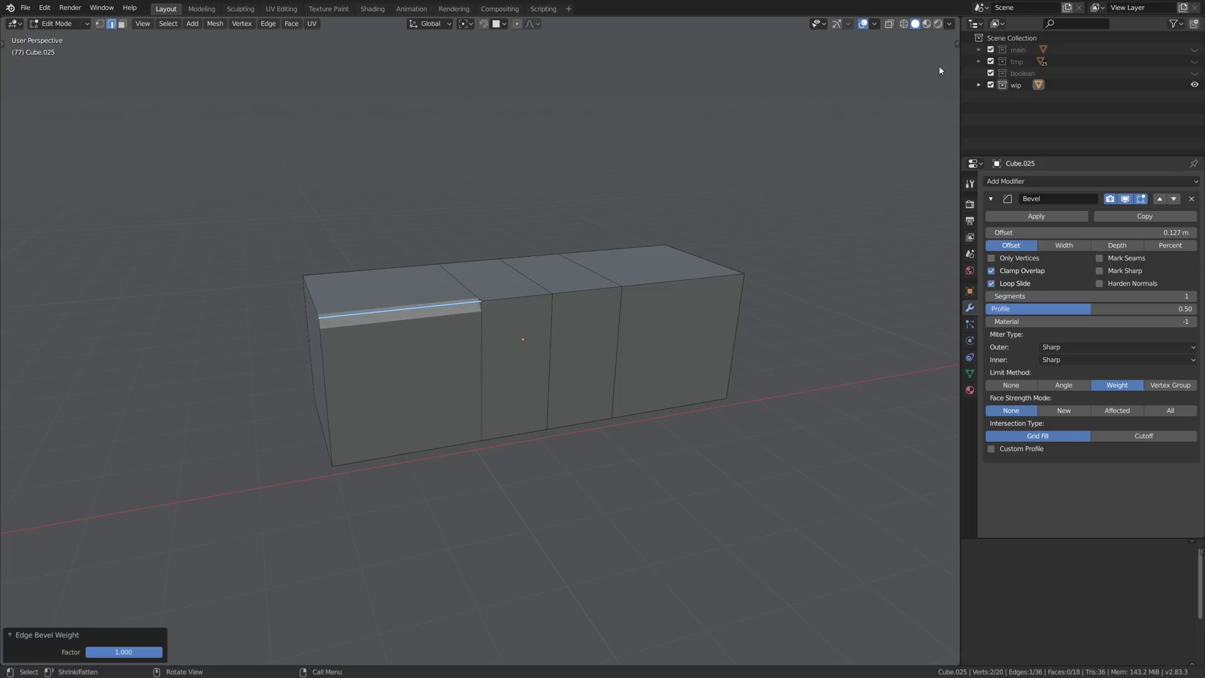
Set the second section's top front edge bevel weight to 1 in the sidebar
{"action": "left_click", "coordinate": [955, 43]}
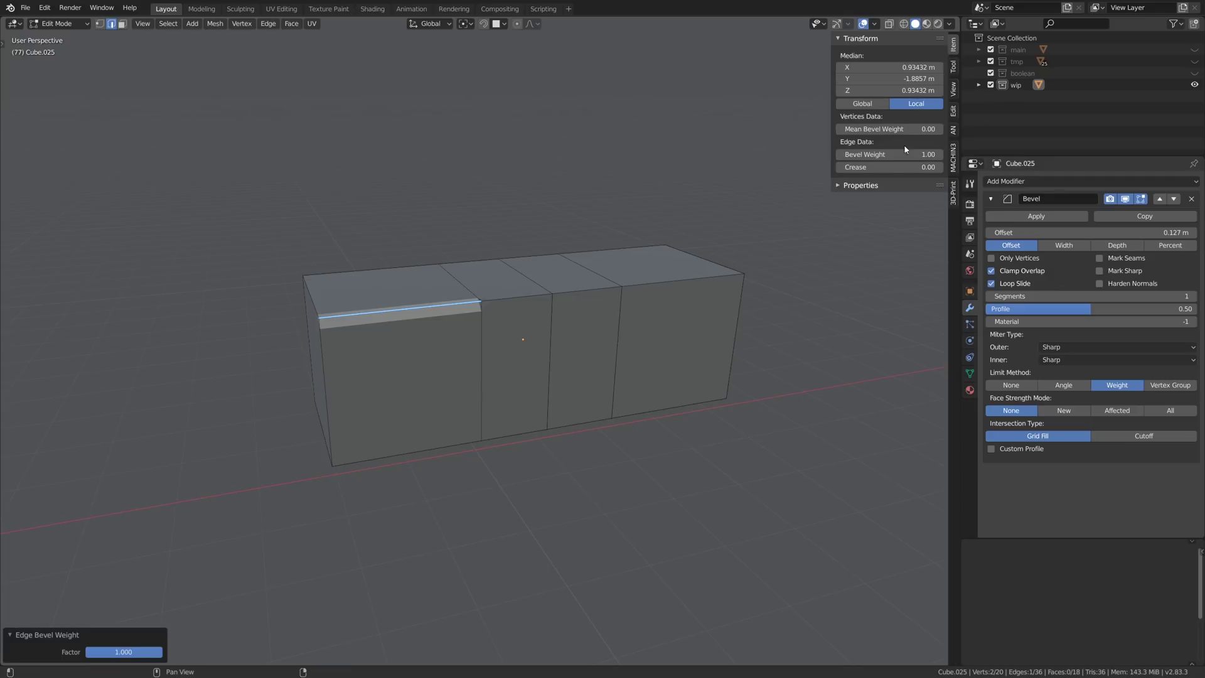
{"action": "mouse_move", "coordinate": [890, 154]}
{"action": "left_mouse_down"}
{"action": "mouse_move", "coordinate": [822, 155]}
{"action": "mouse_move", "coordinate": [891, 155]}
{"action": "left_mouse_up"}
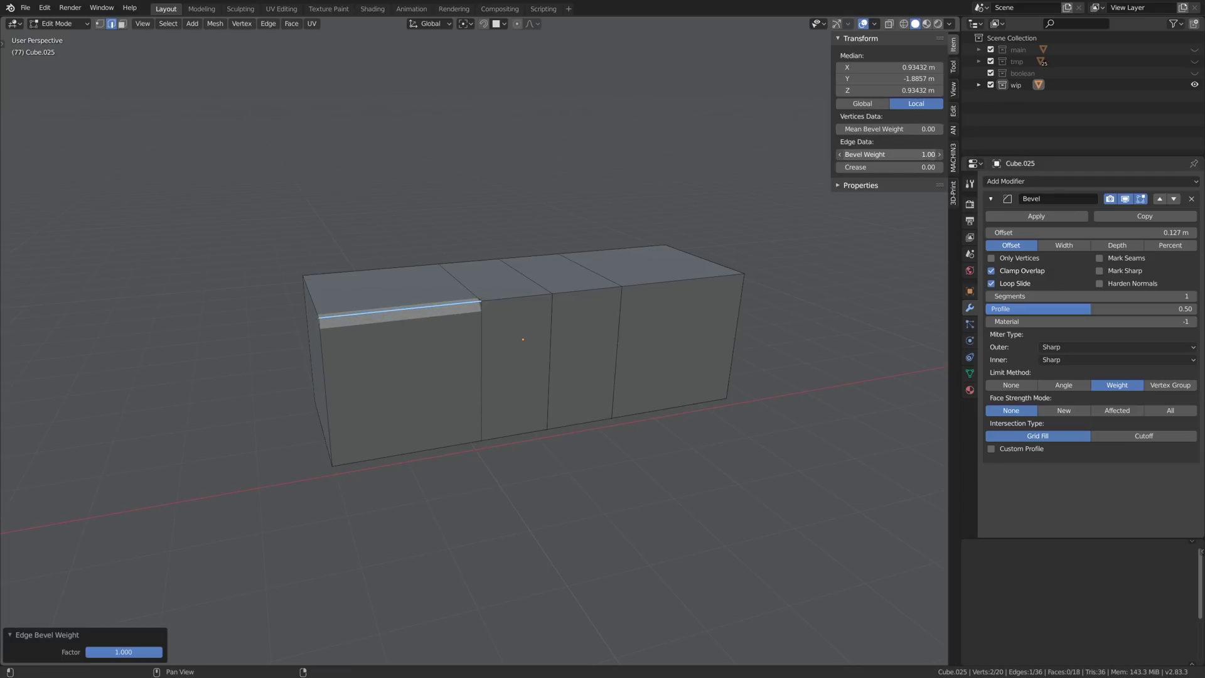
{"action": "left_click", "coordinate": [529, 301]}
{"action": "left_click_drag", "start_coordinate": [890, 155], "coordinate": [929, 154]}
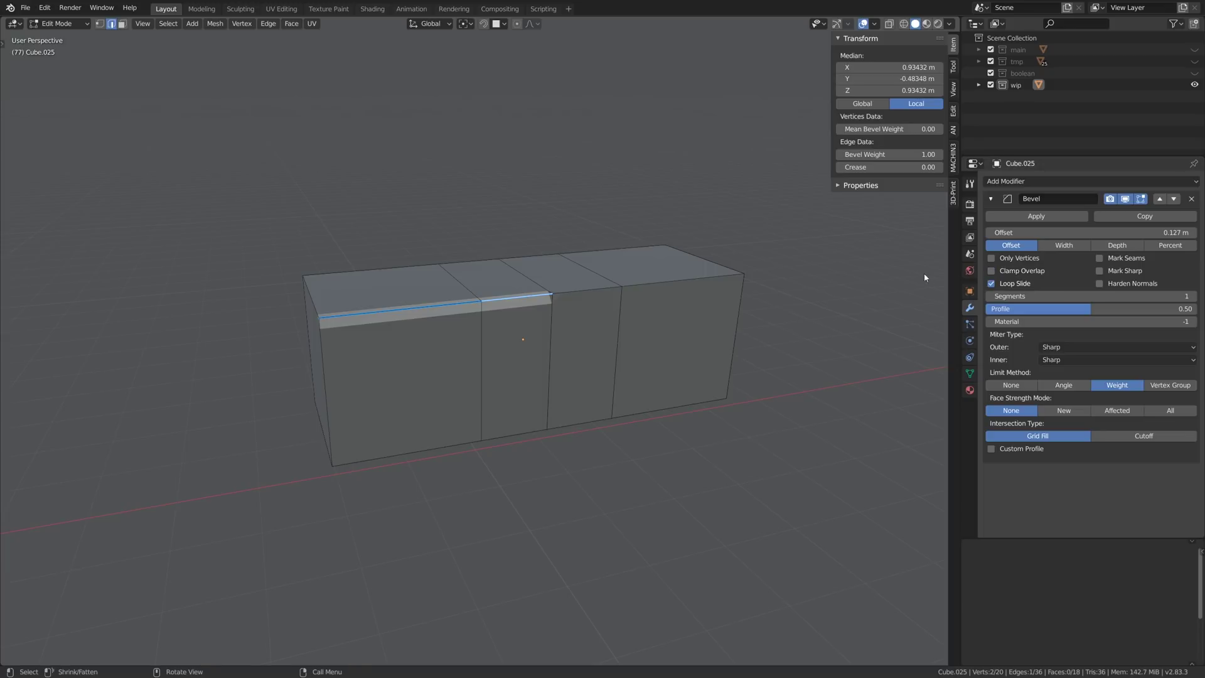
Add a loop cut beside the last section of the box
{"action": "key", "text": "ctrl+r"}
{"action": "left_click", "coordinate": [607, 291]}
{"action": "left_click", "coordinate": [622, 288]}
Give the third section's top edge a 0.34 bevel weight and set bevel width to 14.10 percent
{"action": "left_click", "coordinate": [585, 292]}
{"action": "left_click_drag", "start_coordinate": [888, 155], "coordinate": [934, 154]}
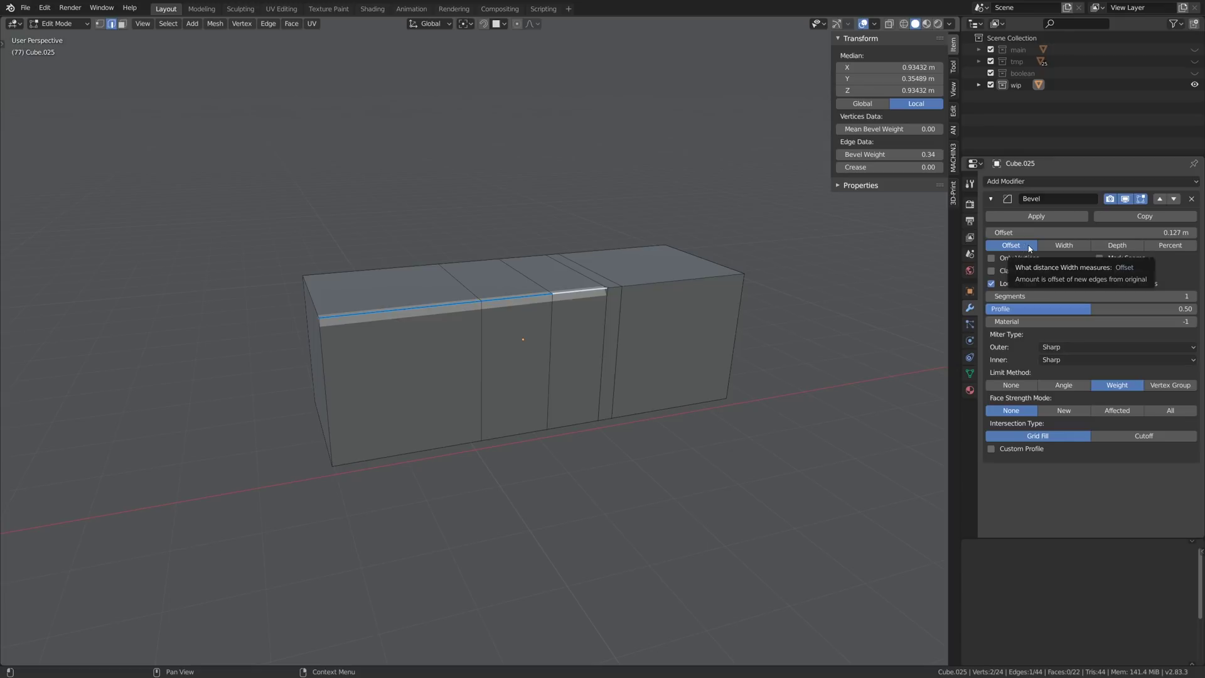
{"action": "left_click", "coordinate": [1163, 246]}
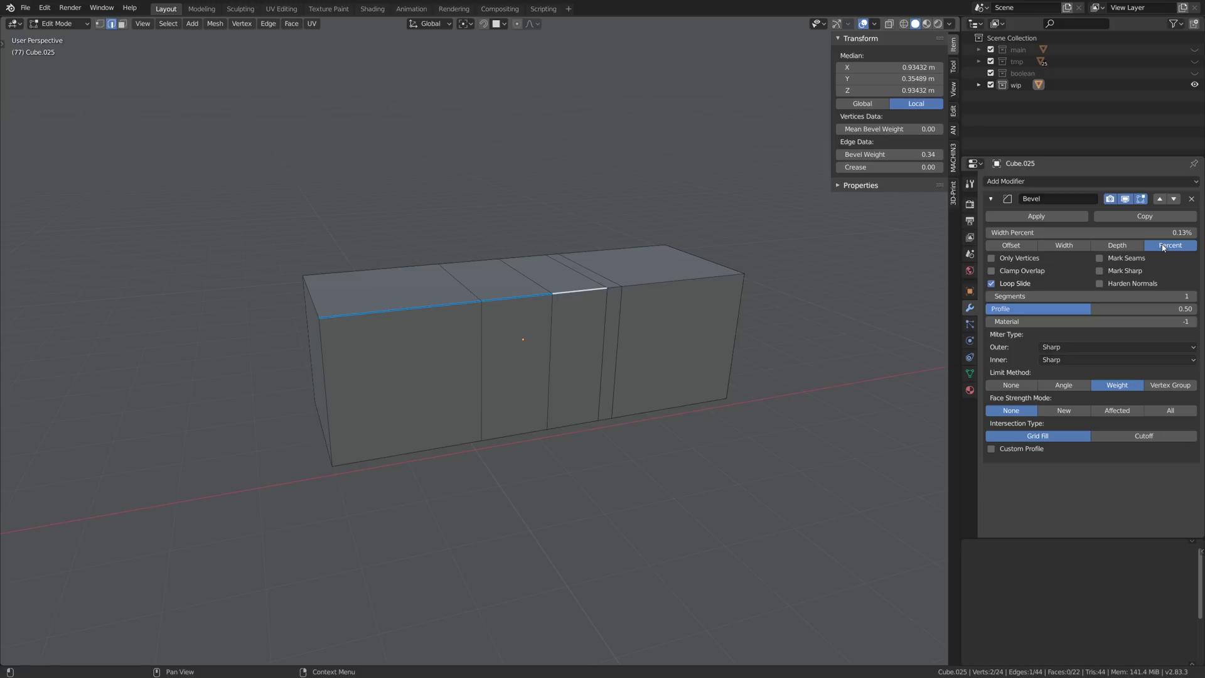
{"action": "left_click_drag", "start_coordinate": [1086, 233], "coordinate": [1120, 233]}
Raise Bevel segments to 5 and give the last section's short edge a small bevel weight
{"action": "left_click", "coordinate": [1192, 296]}
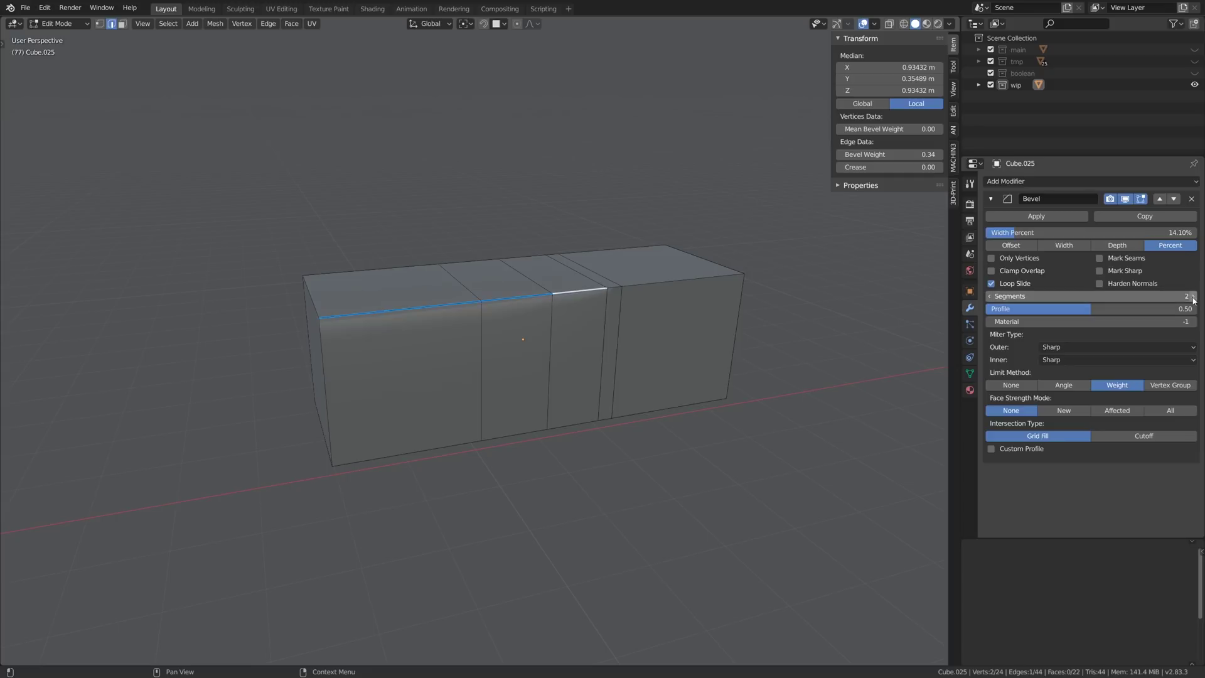
{"action": "left_click", "coordinate": [1192, 296]}
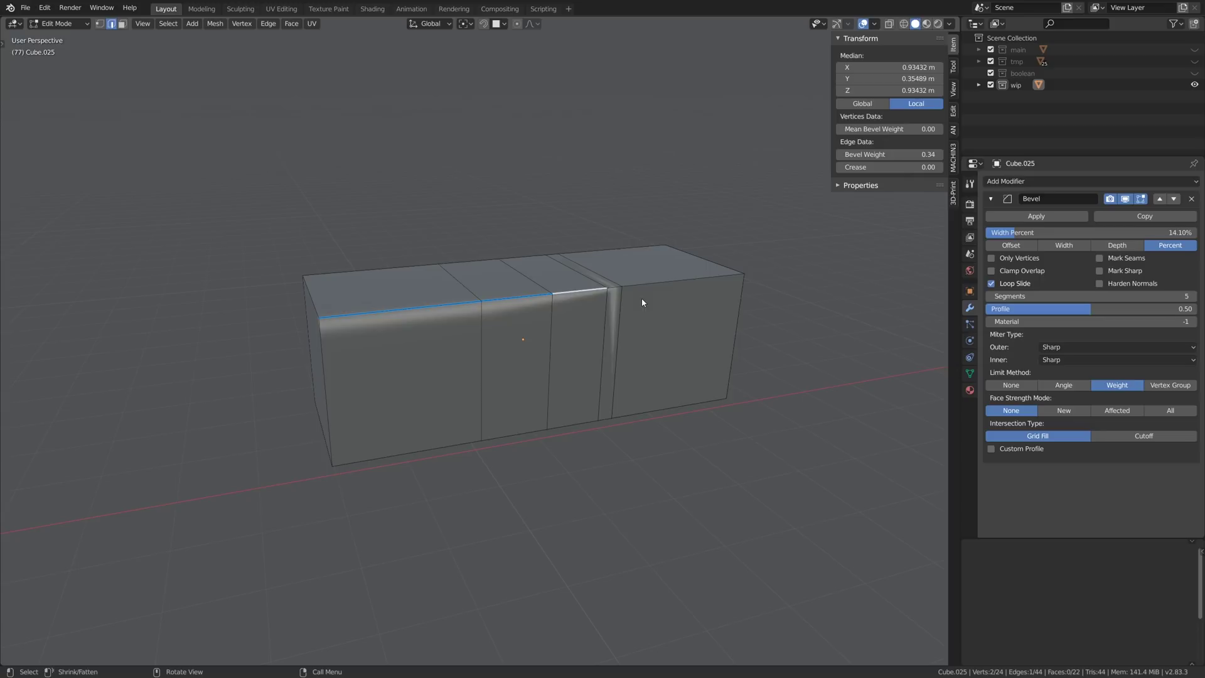
{"action": "left_click", "coordinate": [616, 288]}
{"action": "middle_click_drag", "start_coordinate": [643, 268], "coordinate": [646, 282]}
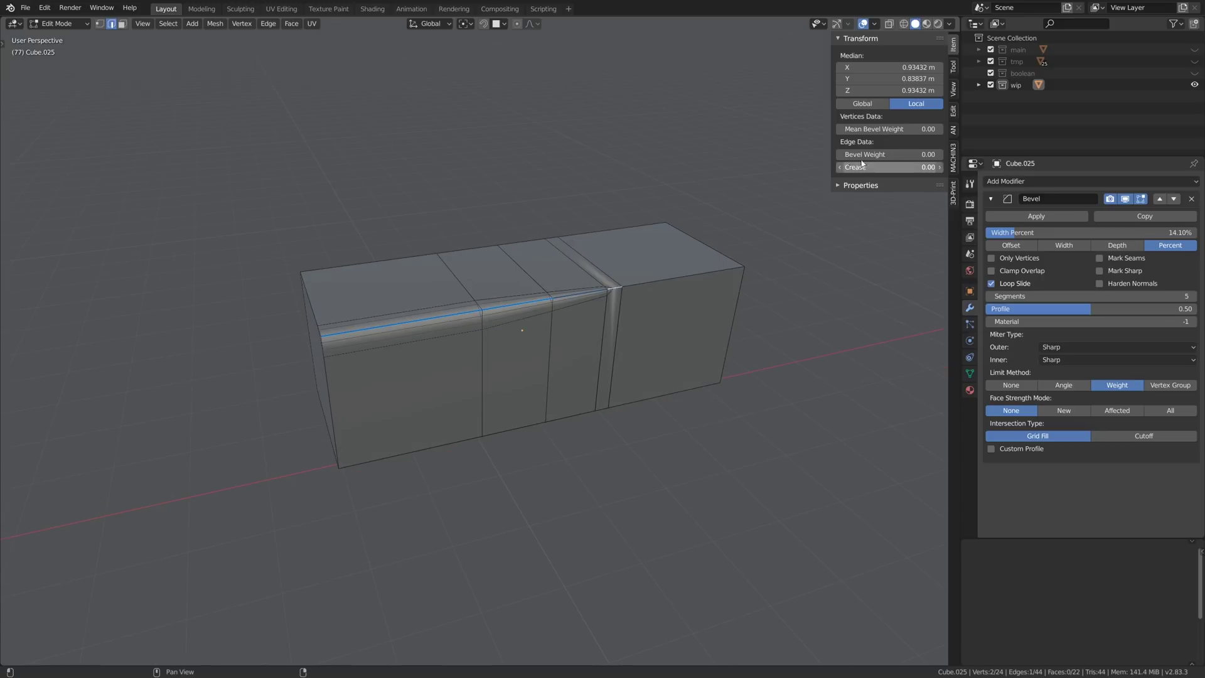
{"action": "left_click_drag", "start_coordinate": [888, 154], "coordinate": [903, 154]}
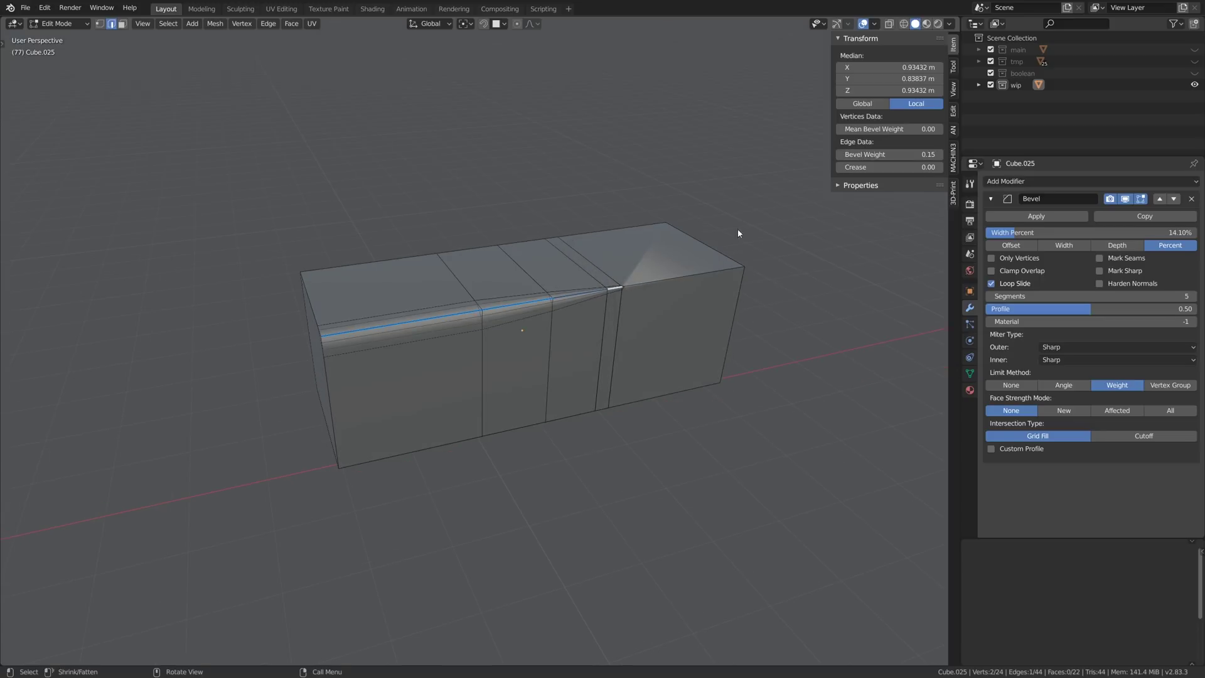
Give the last section's long top edge a 0.16 bevel weight and widen the bevel to 22.52 percent
{"action": "left_click", "coordinate": [684, 275]}
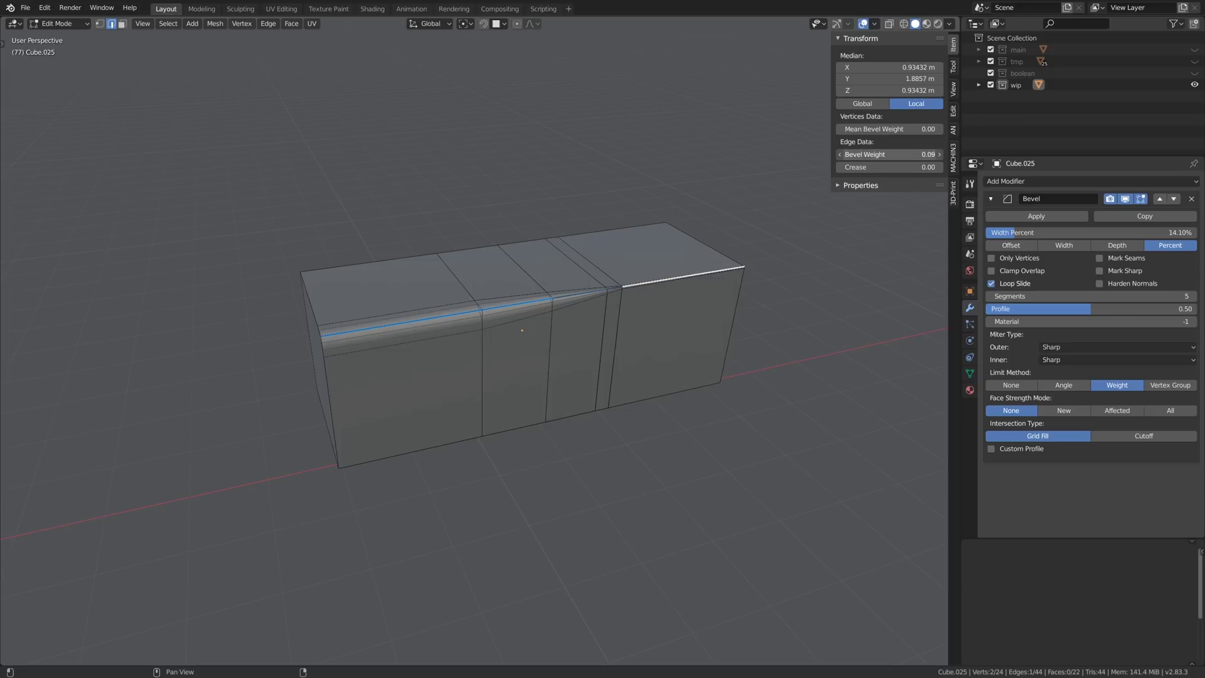
{"action": "left_click", "coordinate": [726, 270]}
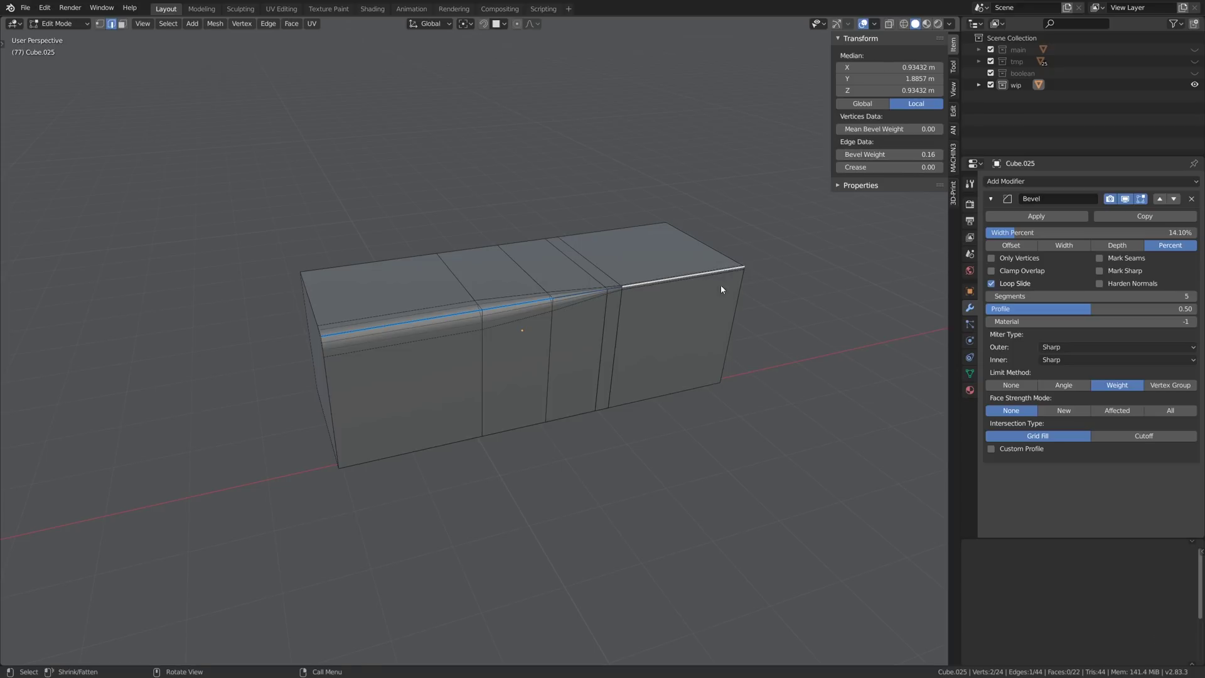
{"action": "key", "text": "Tab"}
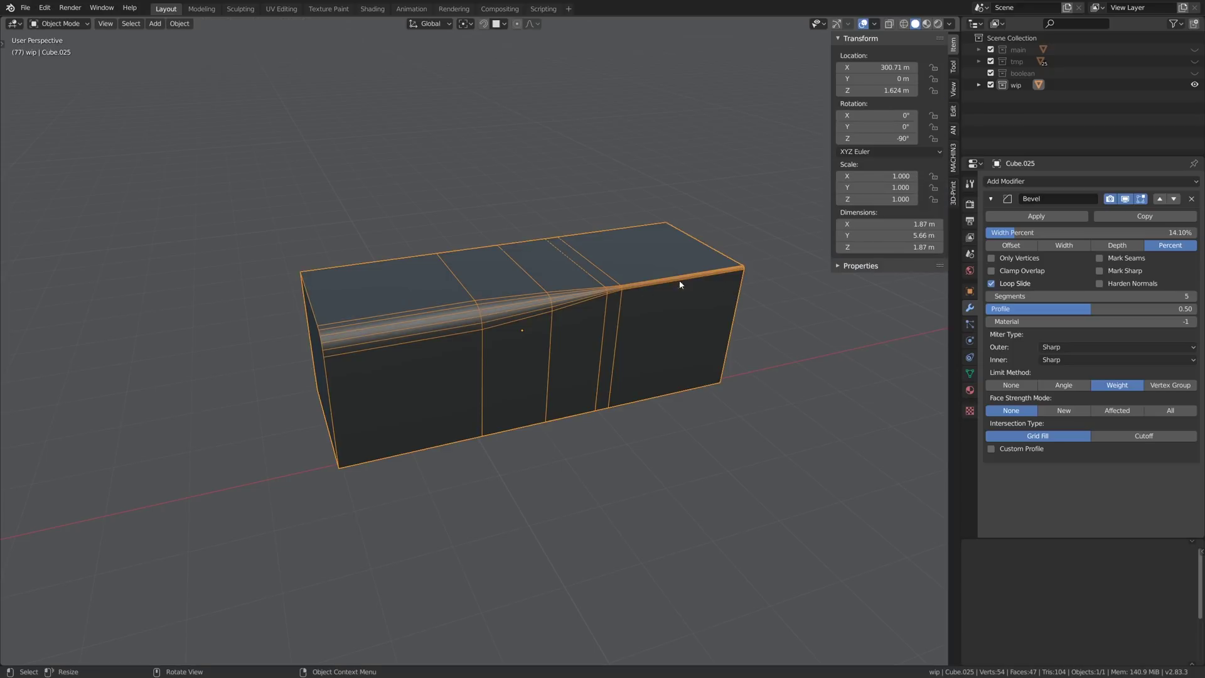
{"action": "key", "text": "Tab"}
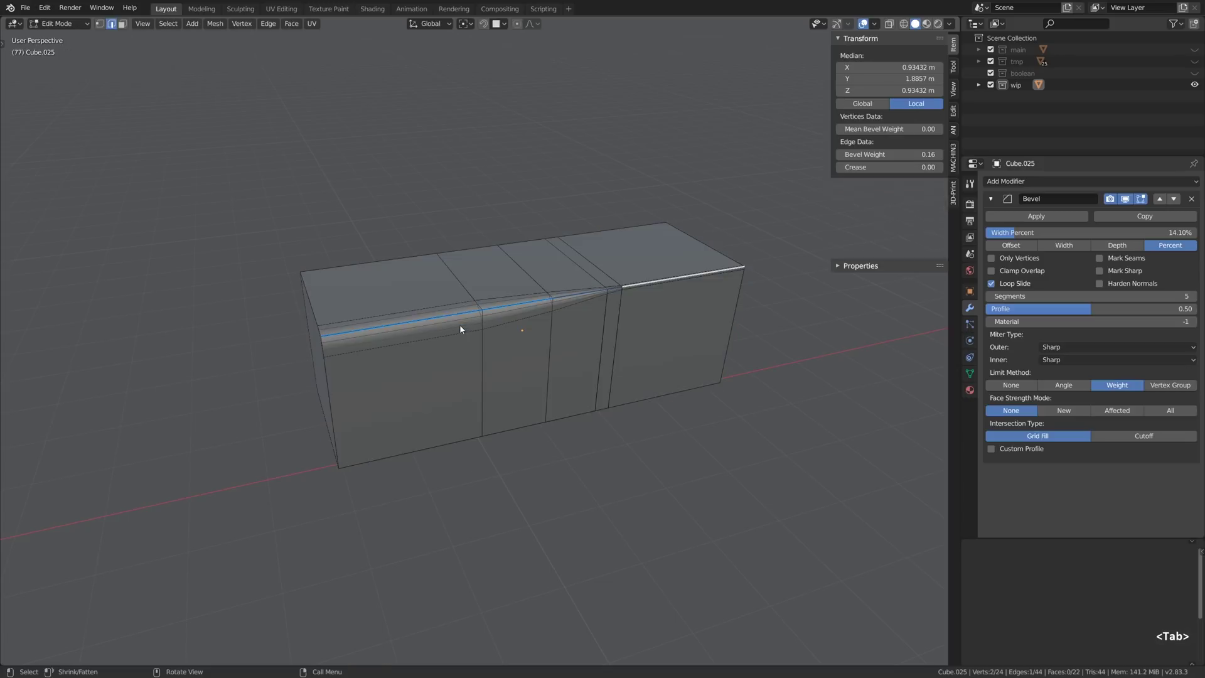
{"action": "left_click_drag", "start_coordinate": [1067, 232], "coordinate": [1114, 233]}
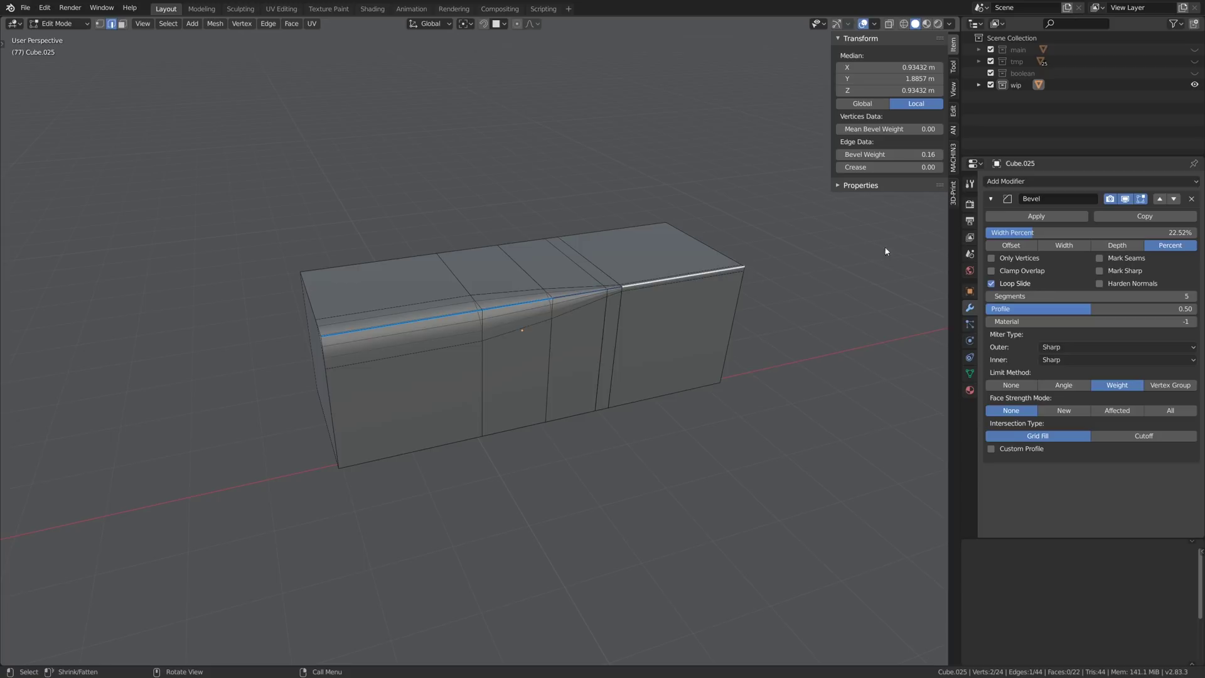
Add a centred loop cut along the top and slide an edge toward the left end
{"action": "key", "text": "ctrl+r"}
{"action": "left_click", "coordinate": [573, 256]}
{"action": "right_click", "coordinate": [573, 257]}
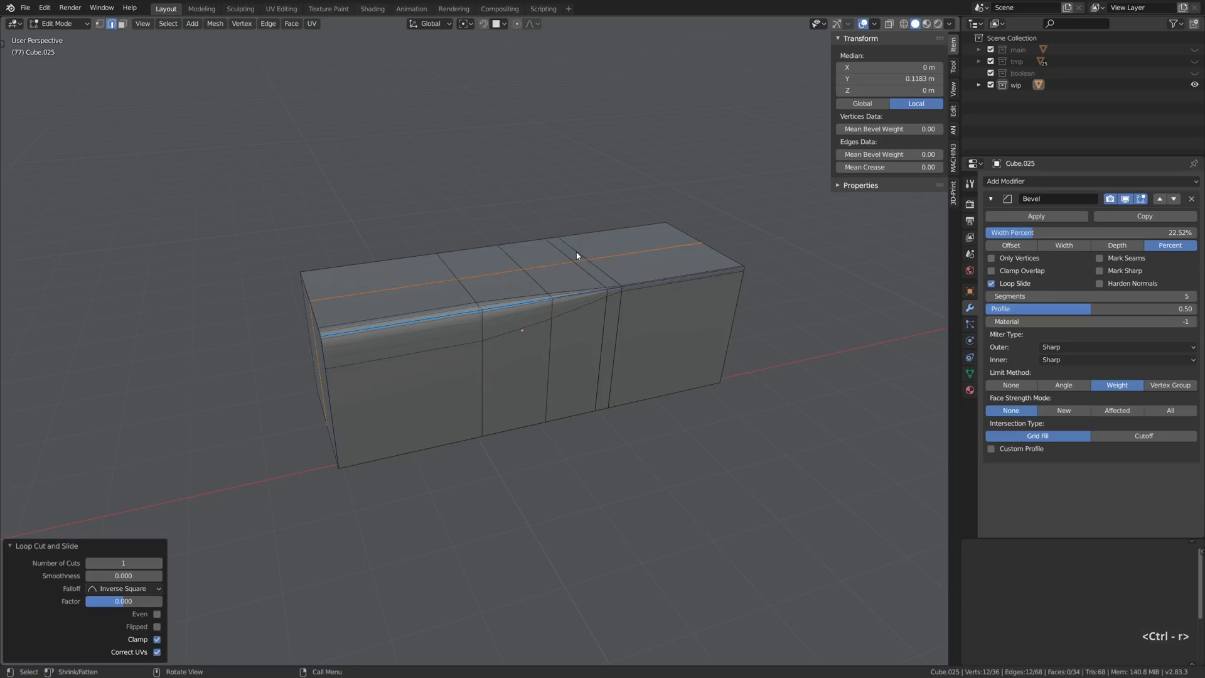
{"action": "left_click", "coordinate": [564, 264]}
{"action": "left_click", "coordinate": [452, 280]}
{"action": "key", "text": "g"}
{"action": "key", "text": "g"}
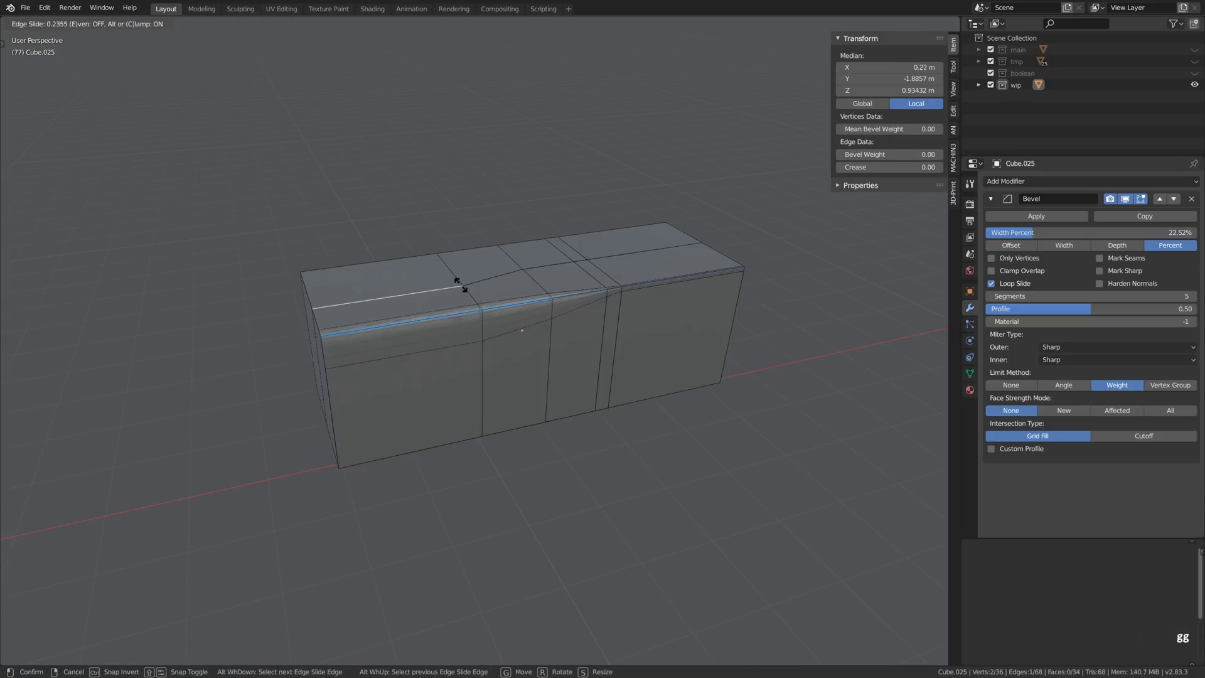
{"action": "left_click", "coordinate": [463, 289]}
Try another loop cut with an edge slide, then undo both
{"action": "key", "text": "ctrl+r"}
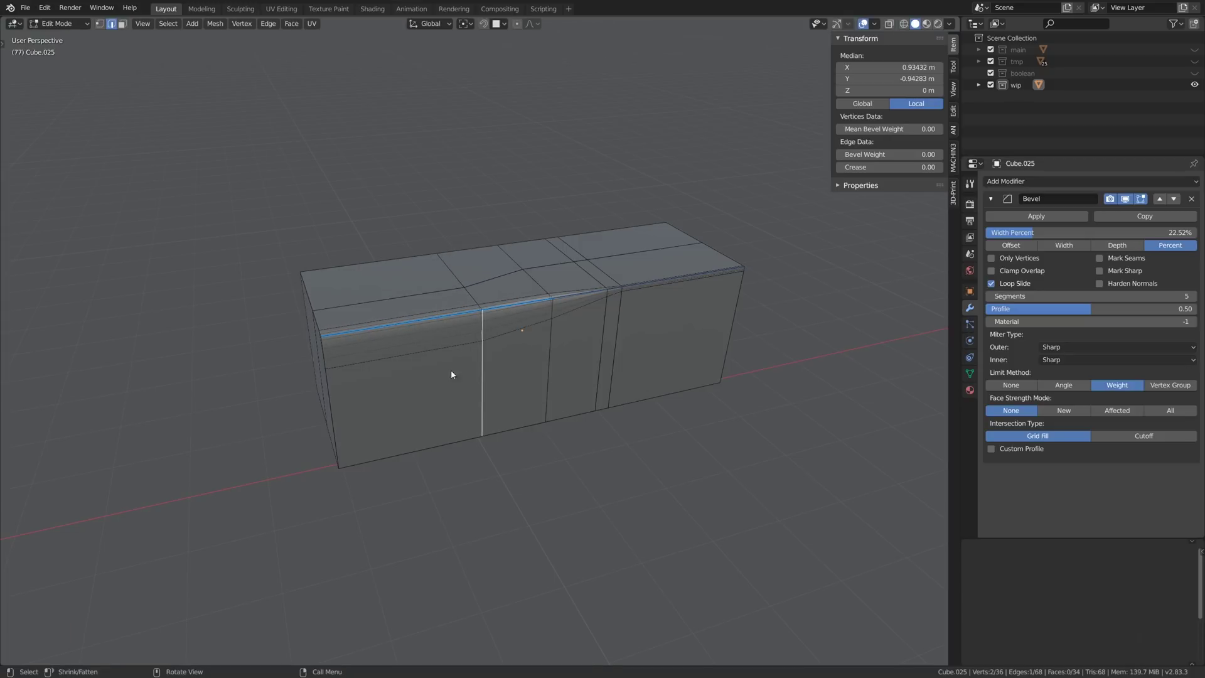
{"action": "left_click", "coordinate": [466, 360]}
{"action": "right_click", "coordinate": [466, 360]}
{"action": "key", "text": "g"}
{"action": "key", "text": "g"}
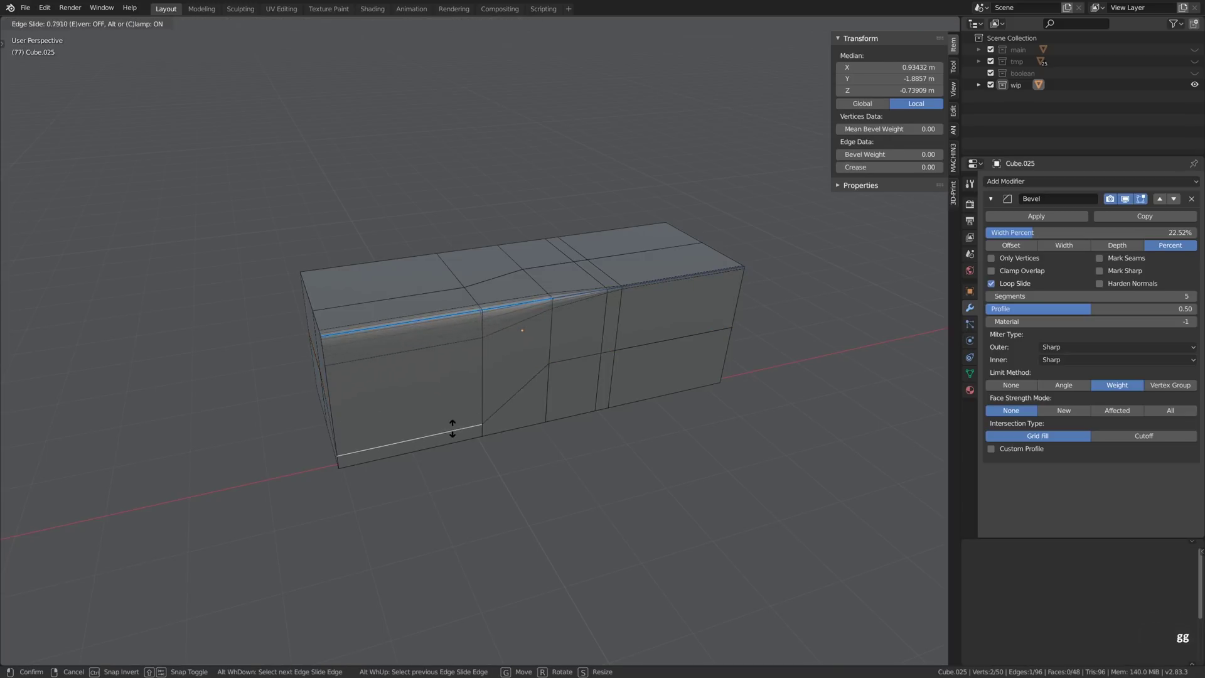
{"action": "left_click", "coordinate": [449, 335]}
{"action": "key", "text": "ctrl+z"}
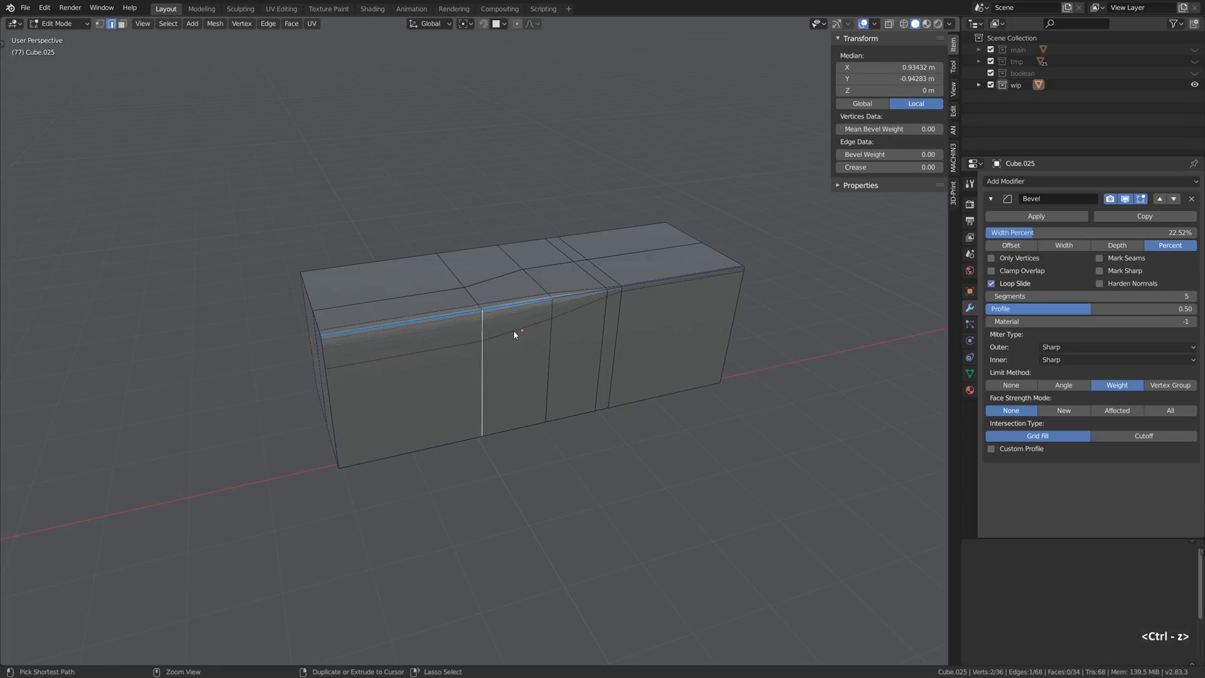
{"action": "key", "text": "ctrl+z"}
{"action": "key", "text": "ctrl+z"}
{"action": "key", "text": "ctrl+z"}
{"action": "key", "text": "ctrl+z"}
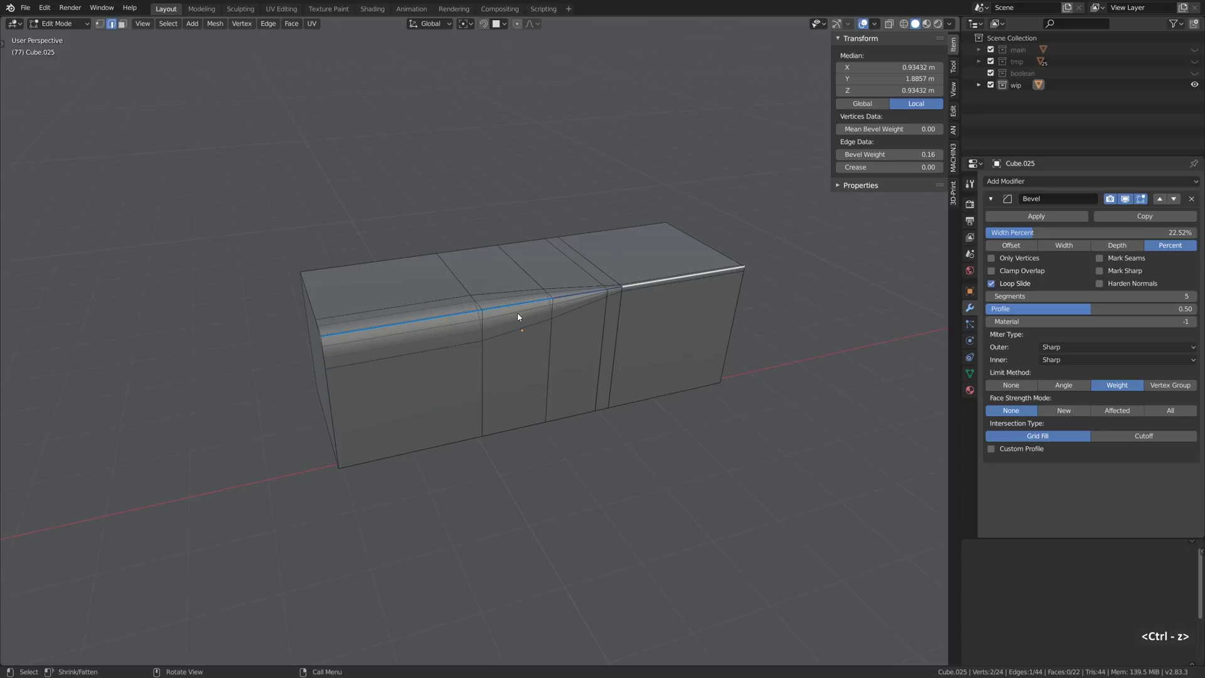
Extrude the box's left end face outward to lengthen it
{"action": "key", "text": "Tab"}
{"action": "key", "text": "n"}
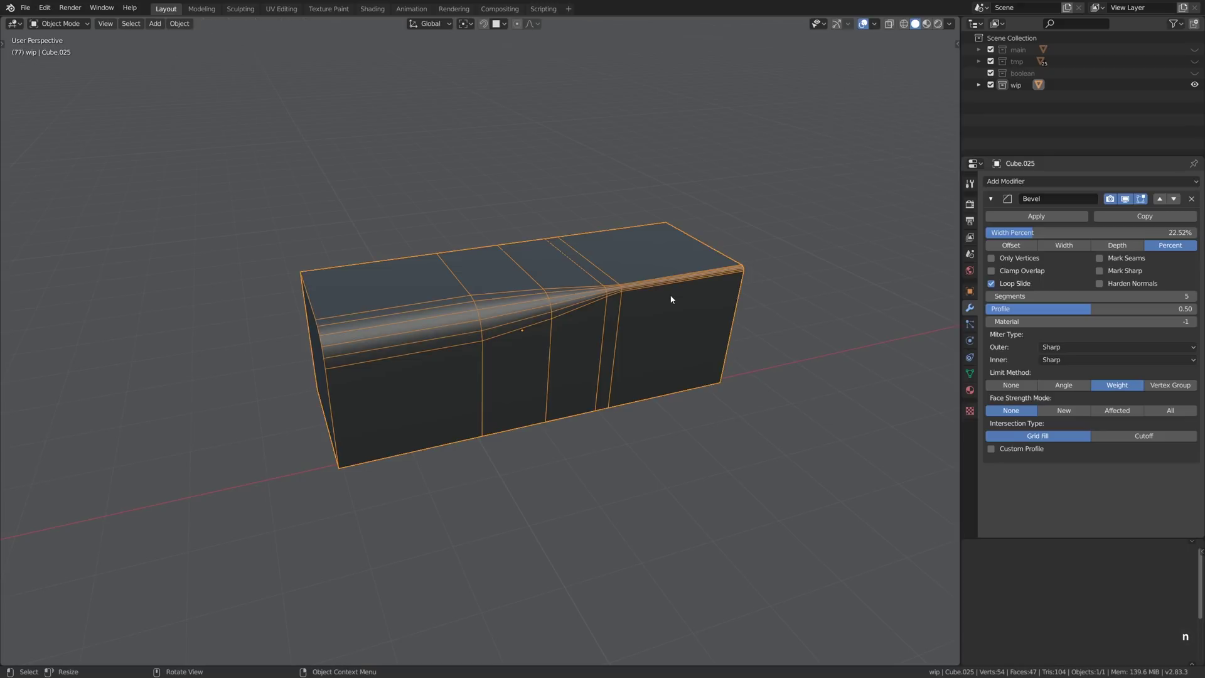
{"action": "key", "text": "Tab"}
{"action": "key", "text": "3"}
{"action": "left_click", "coordinate": [318, 369]}
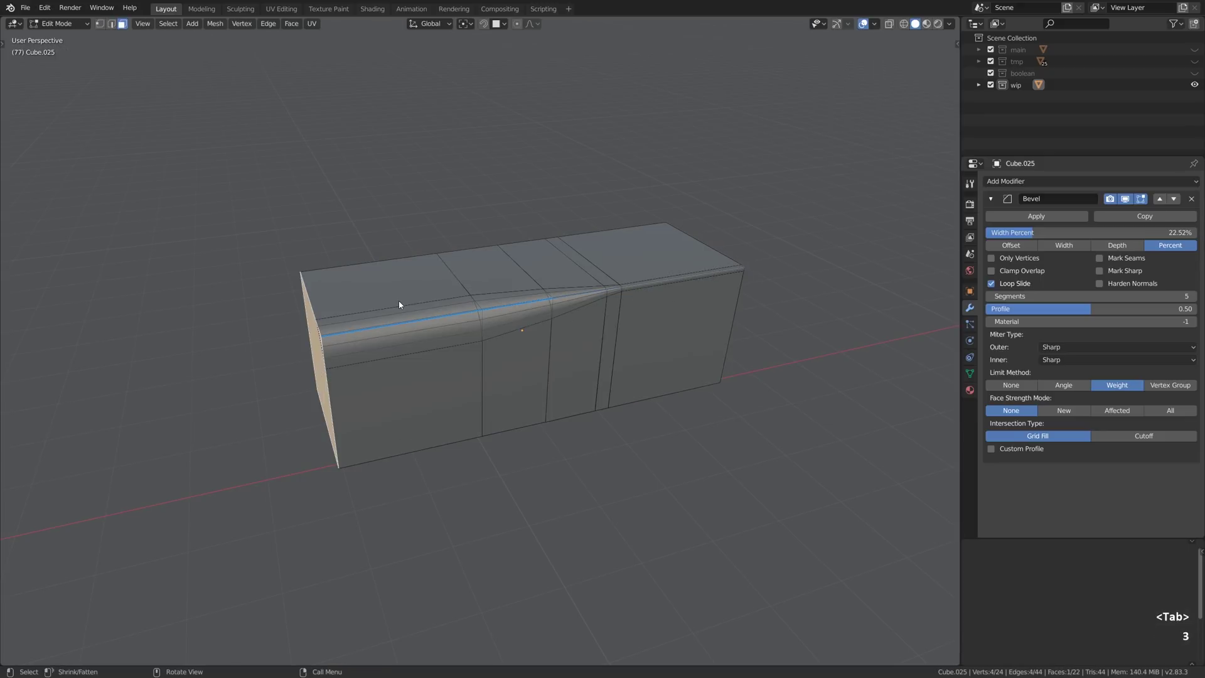
{"action": "key", "text": "e"}
{"action": "left_click", "coordinate": [346, 295]}
{"action": "key", "text": "Tab"}
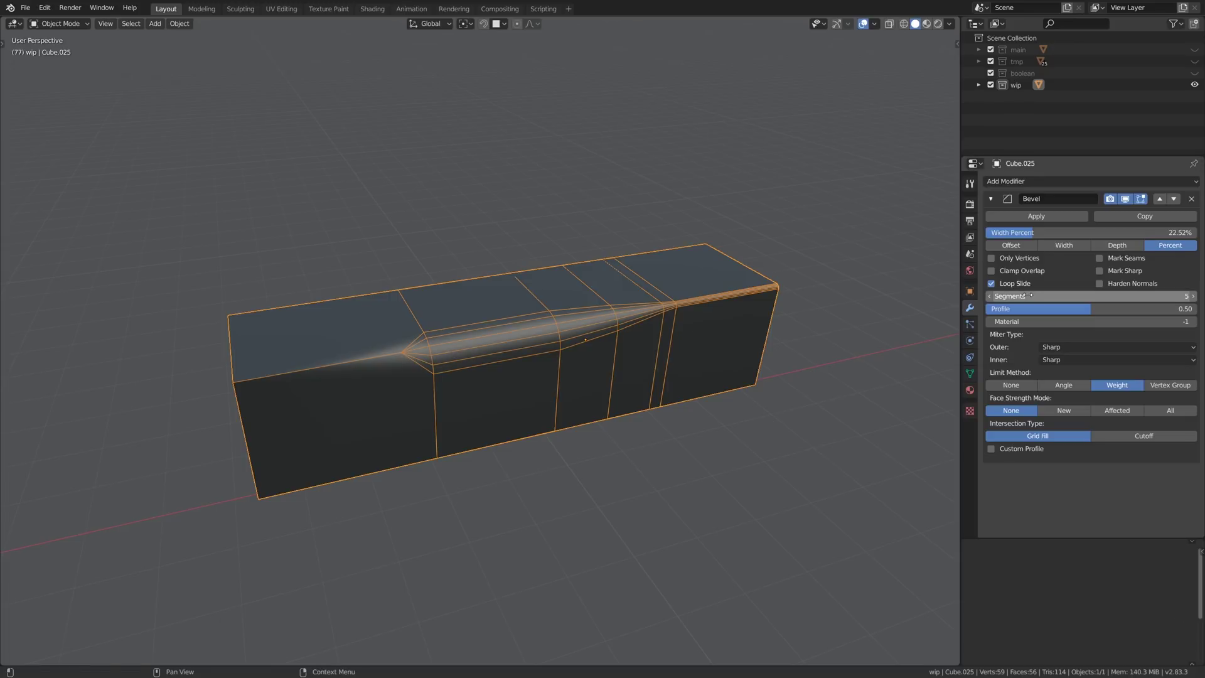
Lower the Bevel modifier to 1 segment, hide the wireframe overlay, and apply it
{"action": "left_click", "coordinate": [991, 297]}
{"action": "left_click", "coordinate": [993, 301]}
{"action": "left_click", "coordinate": [992, 301]}
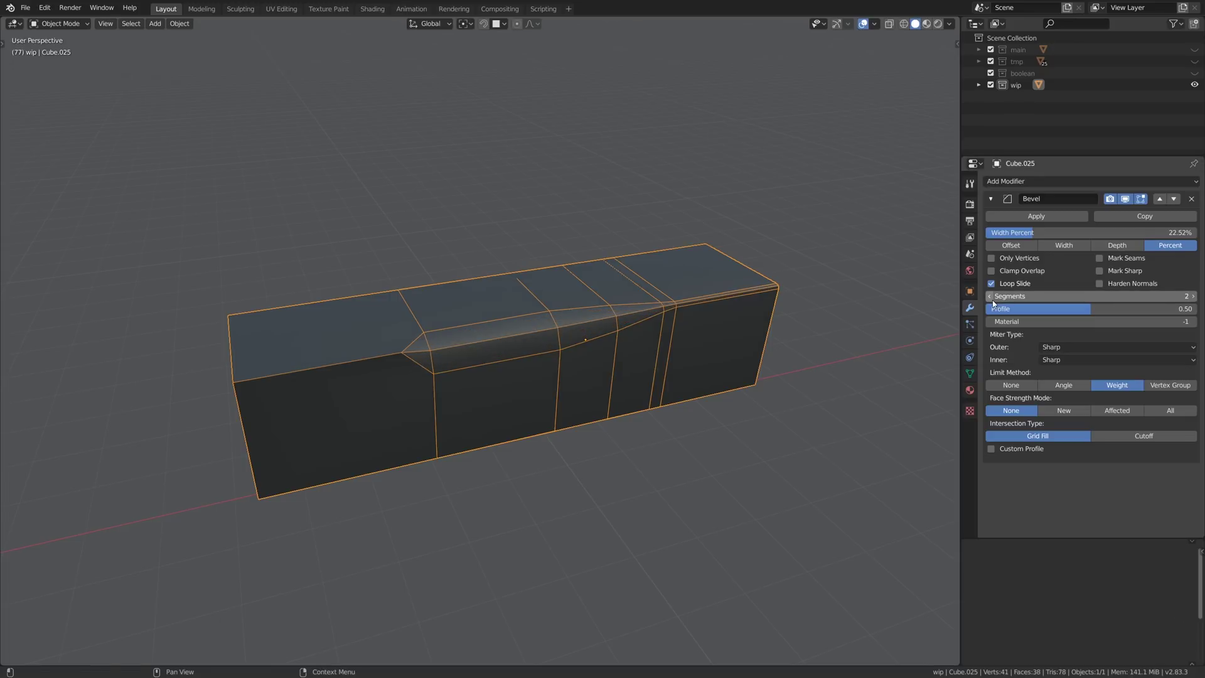
{"action": "left_click", "coordinate": [993, 302]}
{"action": "key", "text": "semicolon"}
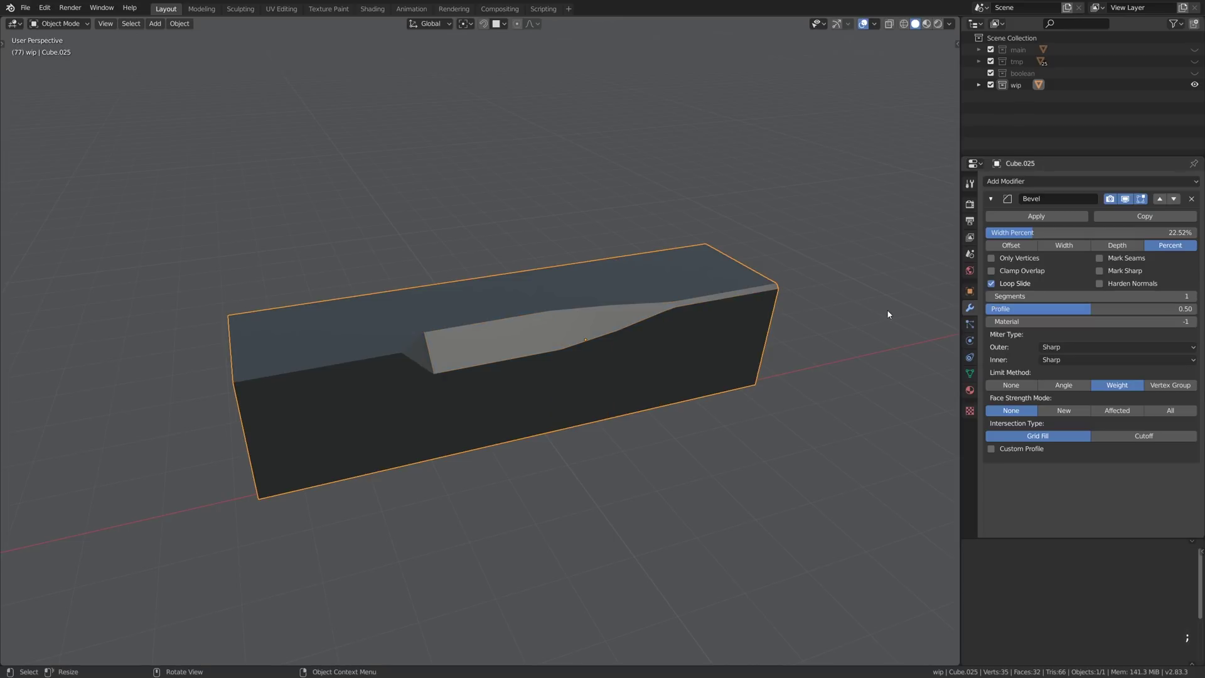
{"action": "left_click", "coordinate": [1020, 217]}
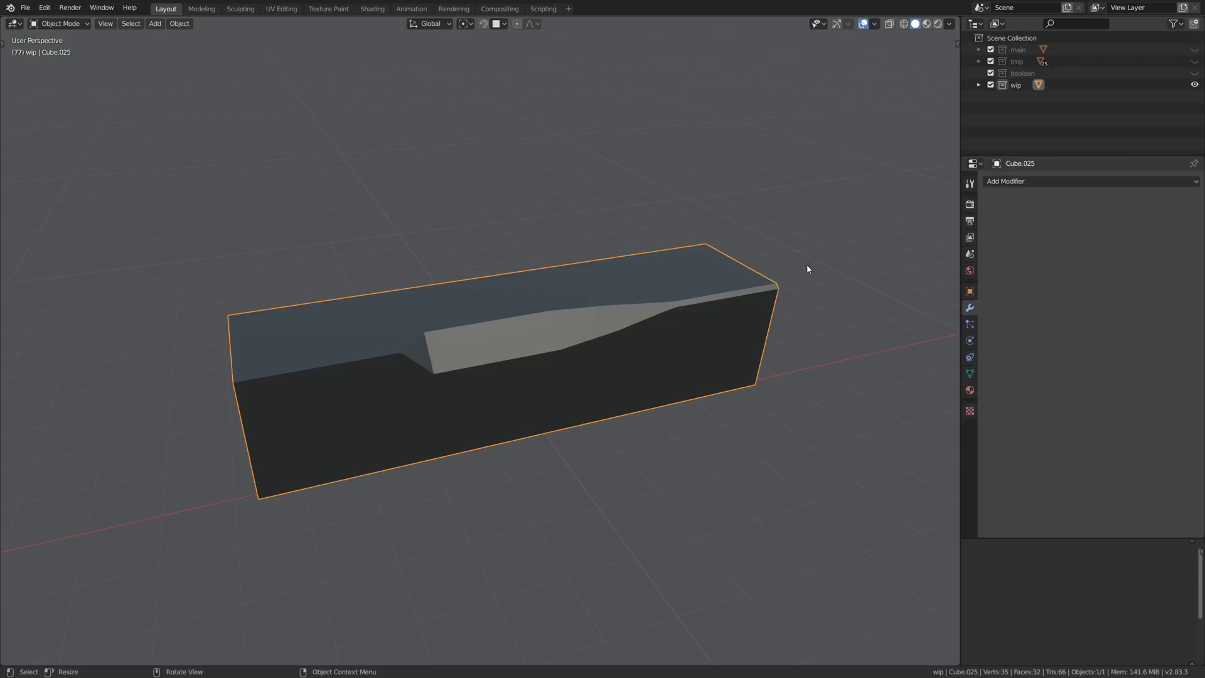
{"action": "key", "text": "Tab"}
{"action": "left_click_drag", "start_coordinate": [570, 264], "coordinate": [582, 359], "text": "alt+shift"}
Duplicate the box upward along Z, then delete that copy
{"action": "right_click", "coordinate": [584, 361]}
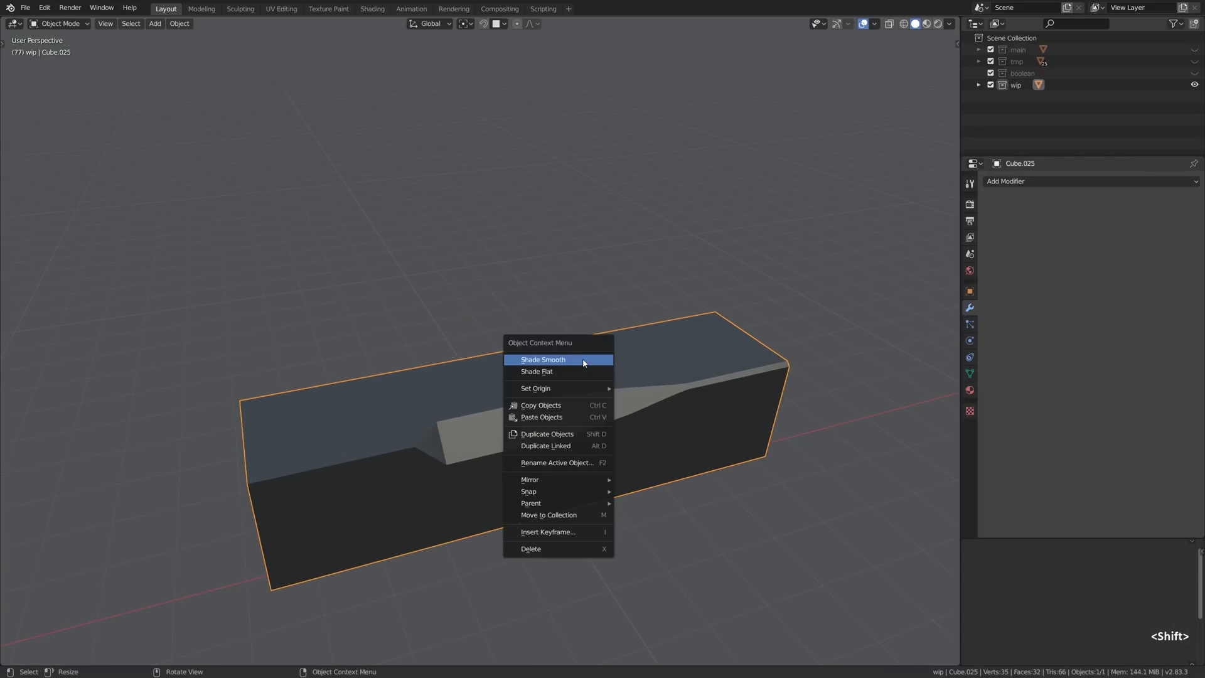
{"action": "left_click", "coordinate": [590, 439]}
{"action": "key", "text": "z"}
{"action": "left_click", "coordinate": [586, 163]}
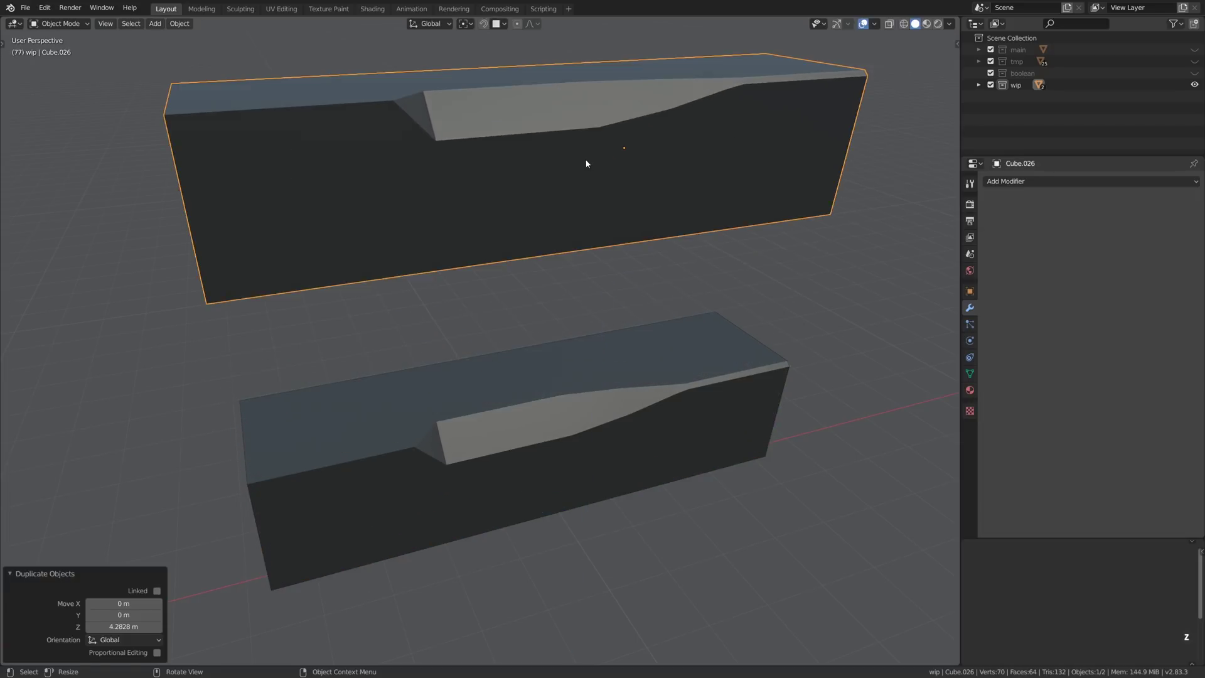
{"action": "middle_click_drag", "start_coordinate": [587, 163], "coordinate": [648, 159], "text": "shift"}
{"action": "scroll", "coordinate": [644, 164], "scroll_direction": "down", "scroll_amount": 2}
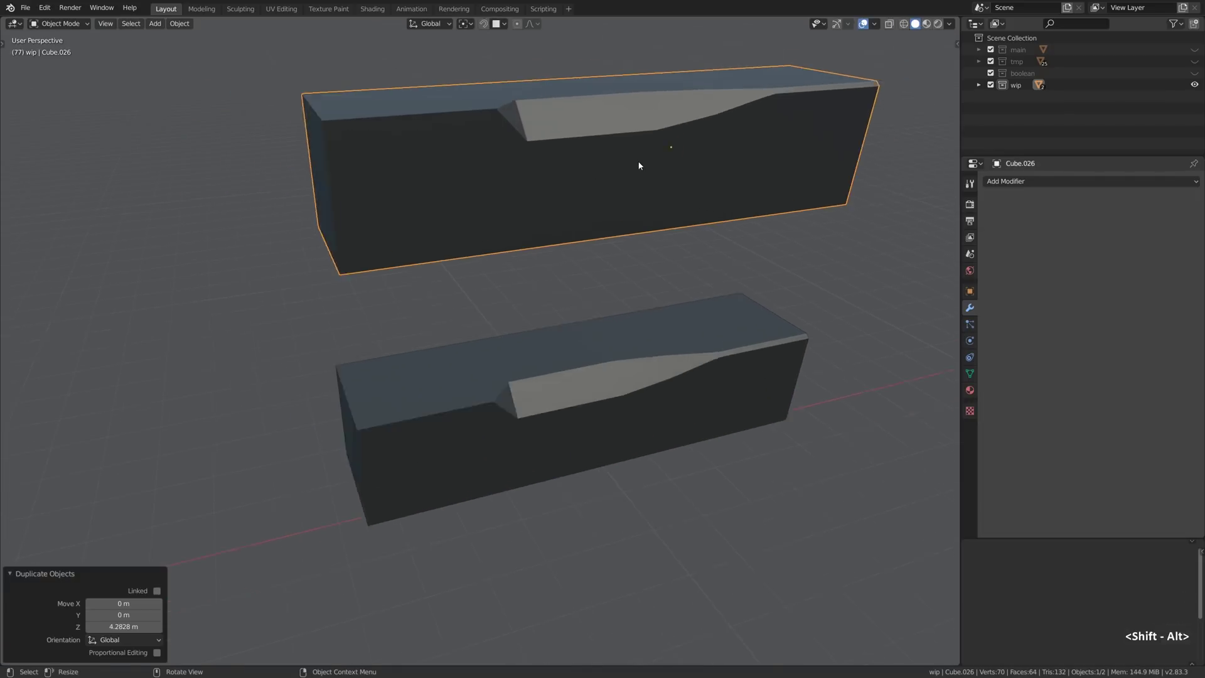
{"action": "key", "text": "x"}
{"action": "left_click", "coordinate": [623, 188]}
{"action": "left_click", "coordinate": [543, 395]}
{"action": "left_click_drag", "start_coordinate": [543, 395], "coordinate": [755, 270], "text": "alt+shift"}
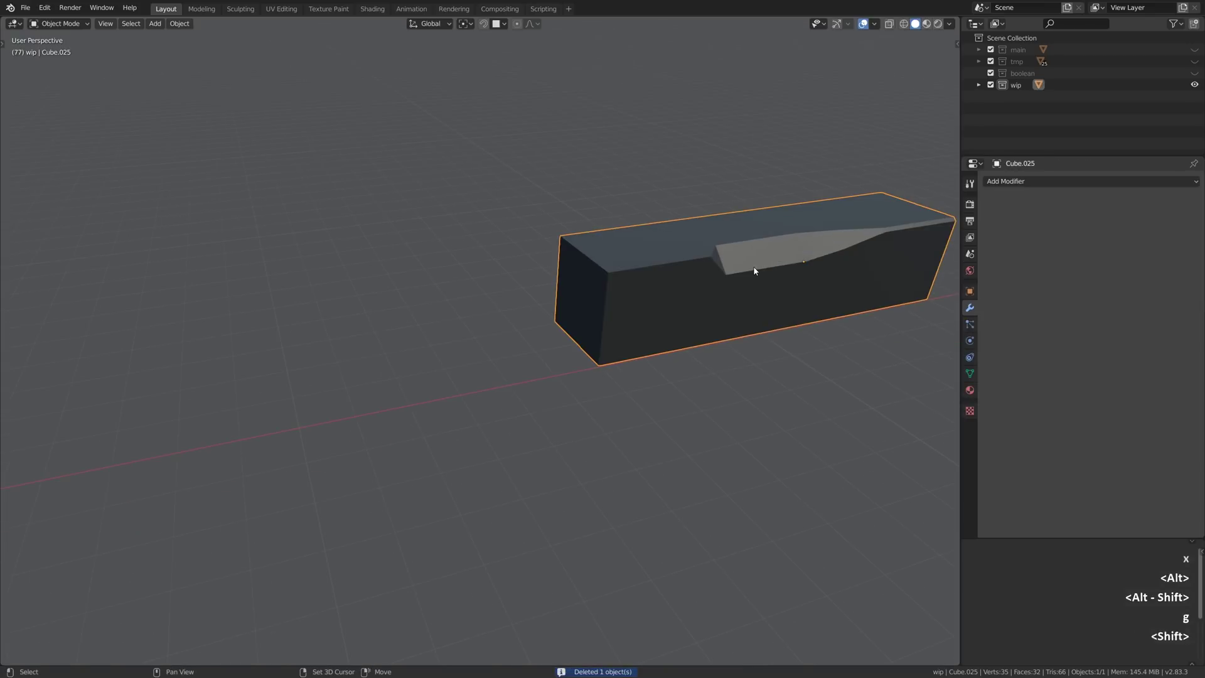
Duplicate the box and move the copy 4.2126 m along X
{"action": "key", "text": "shift+d"}
{"action": "key", "text": "g"}
{"action": "key", "text": "x"}
{"action": "left_click", "coordinate": [69, 376]}
{"action": "left_click_drag", "start_coordinate": [69, 376], "coordinate": [521, 329], "text": "alt+shift"}
{"action": "scroll", "coordinate": [522, 330], "scroll_direction": "up", "scroll_amount": 1}
{"action": "left_click_drag", "start_coordinate": [827, 279], "coordinate": [333, 372], "text": "alt+shift"}
{"action": "left_click_drag", "start_coordinate": [558, 328], "coordinate": [392, 347], "text": "alt+shift"}
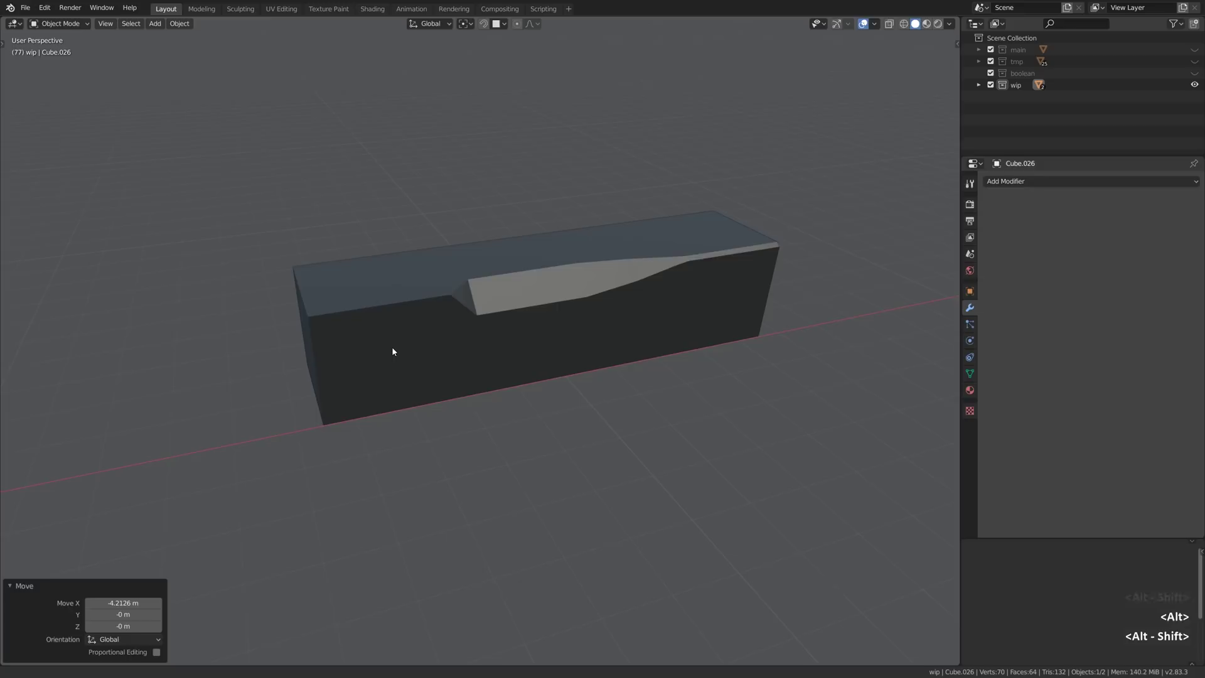
{"action": "left_click_drag", "start_coordinate": [69, 389], "coordinate": [907, 274], "text": "alt+shift"}
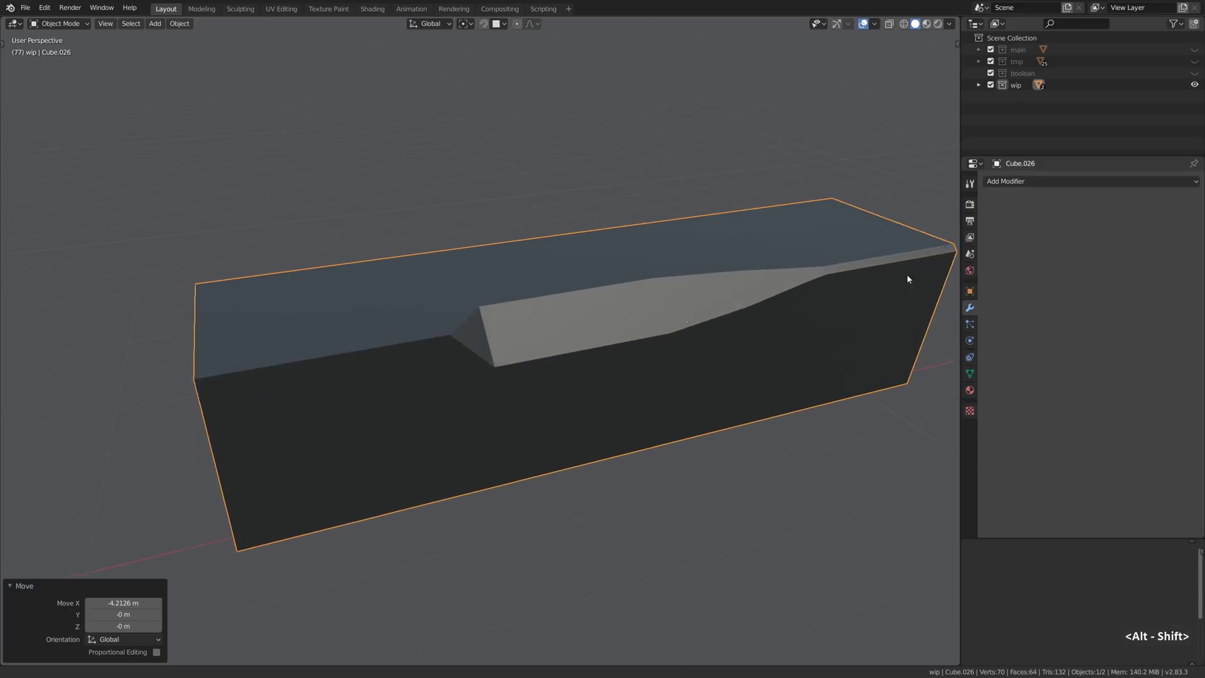
{"action": "left_click_drag", "start_coordinate": [649, 302], "coordinate": [595, 304], "text": "alt+shift"}
{"action": "scroll", "coordinate": [513, 326], "scroll_direction": "down", "scroll_amount": 2}
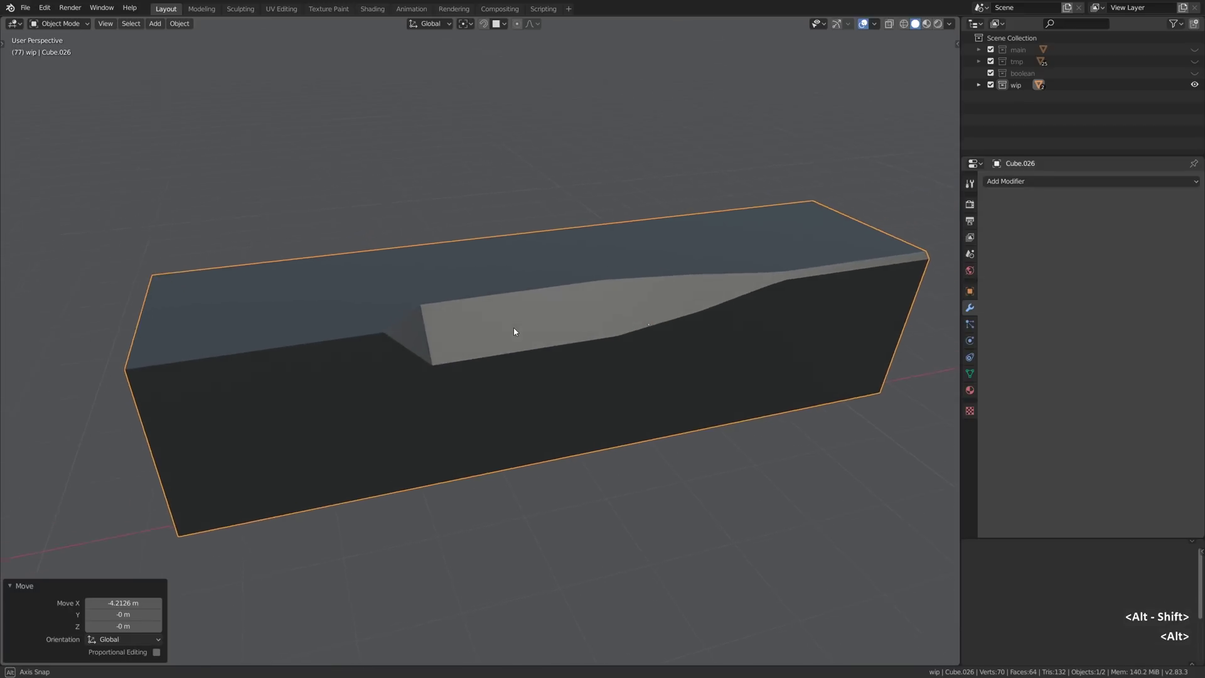
Select the copy's chamfer edges and box-select the edges at its right end
{"action": "key", "text": "Tab"}
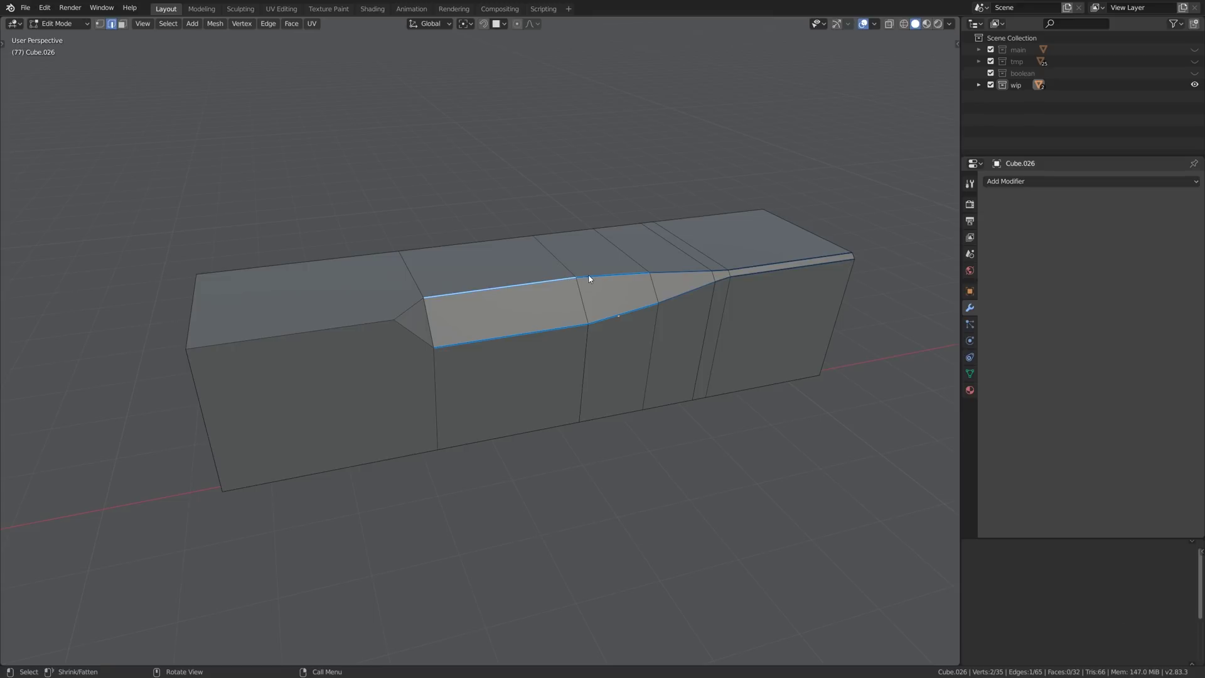
{"action": "left_click", "coordinate": [592, 277]}
{"action": "left_click", "coordinate": [549, 282], "text": "shift"}
{"action": "left_click", "coordinate": [661, 272], "text": "shift"}
{"action": "left_click", "coordinate": [672, 298], "text": "shift"}
{"action": "left_click", "coordinate": [620, 312], "text": "shift"}
{"action": "left_click", "coordinate": [560, 327], "text": "shift"}
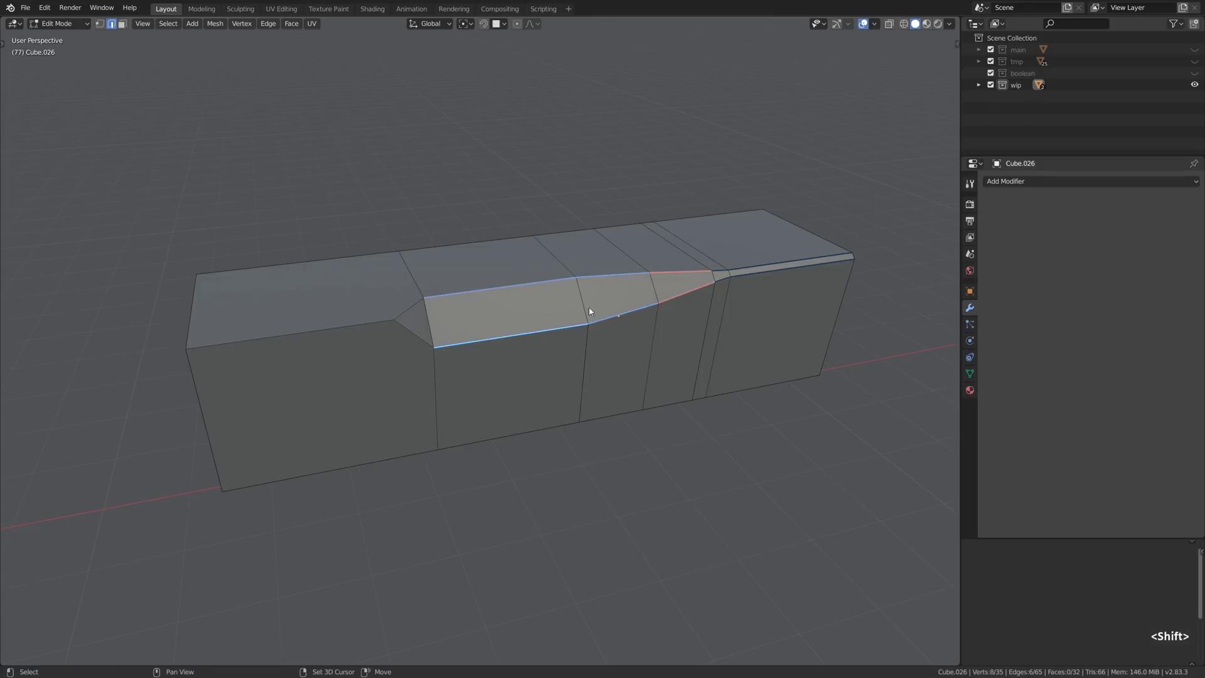
{"action": "key", "text": "b"}
{"action": "left_click_drag", "start_coordinate": [633, 211], "coordinate": [866, 312]}
Box-select the right-half edges and set their bevel weight to -1
{"action": "key", "text": "ctrl+e"}
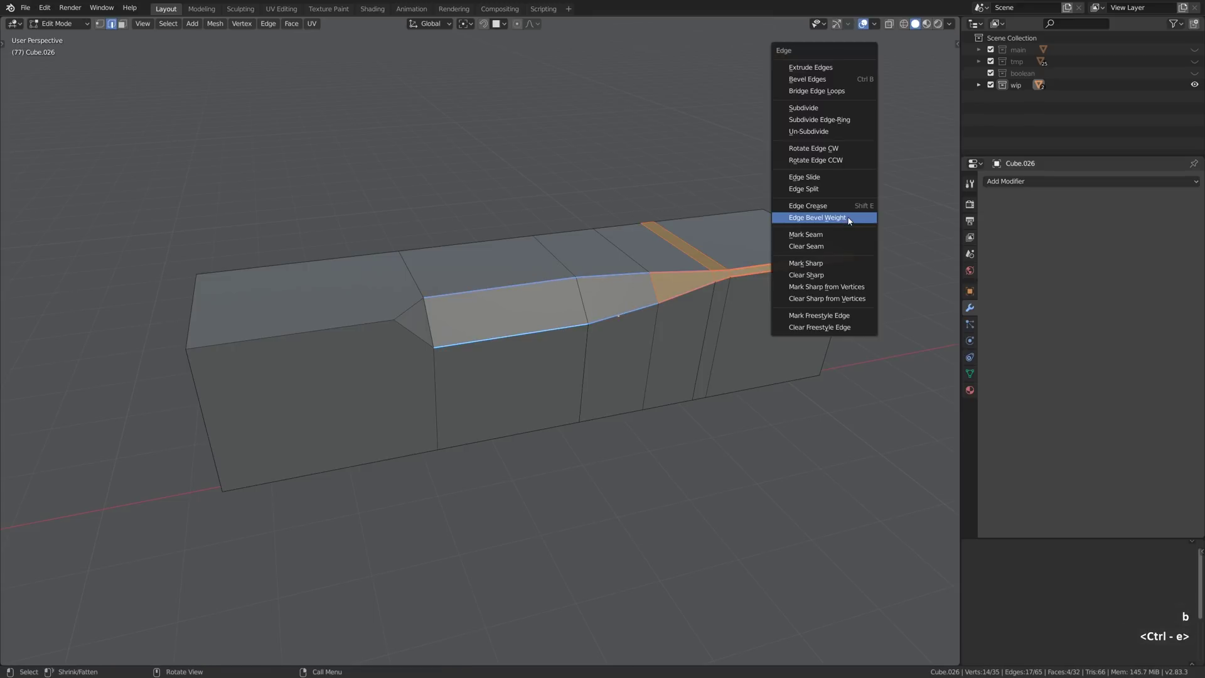
{"action": "key", "text": "b"}
{"action": "left_click_drag", "start_coordinate": [299, 186], "coordinate": [923, 433]}
{"action": "key", "text": "ctrl+e"}
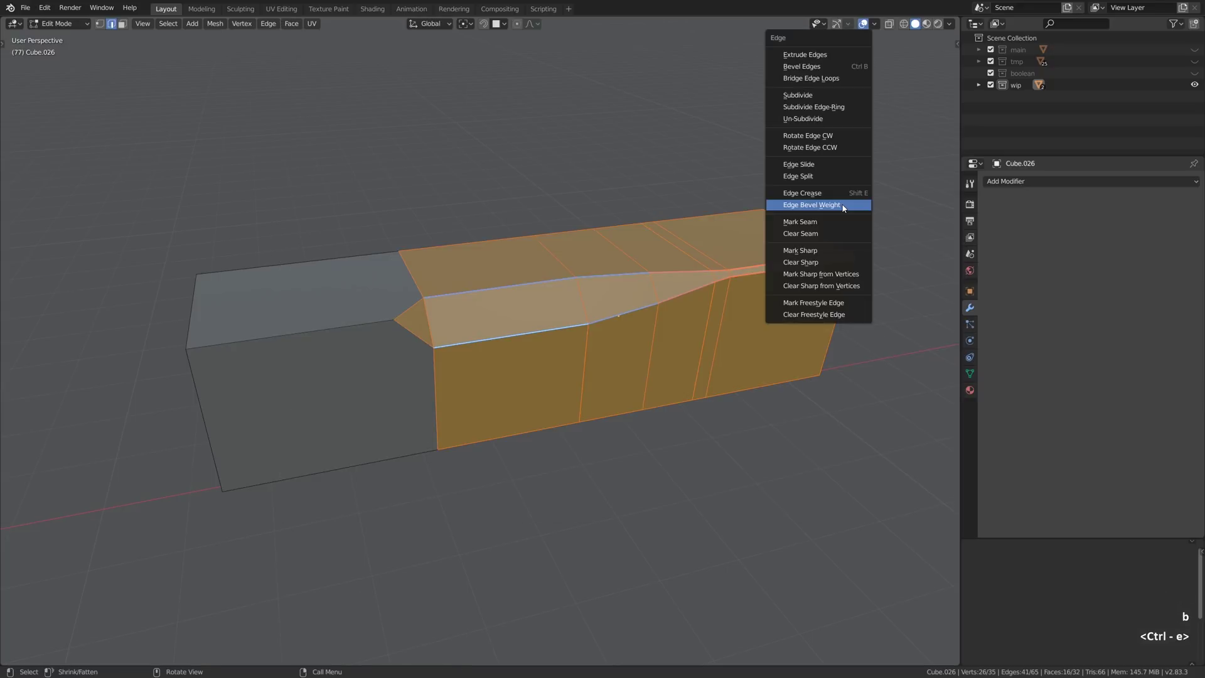
{"action": "left_click", "coordinate": [843, 207]}
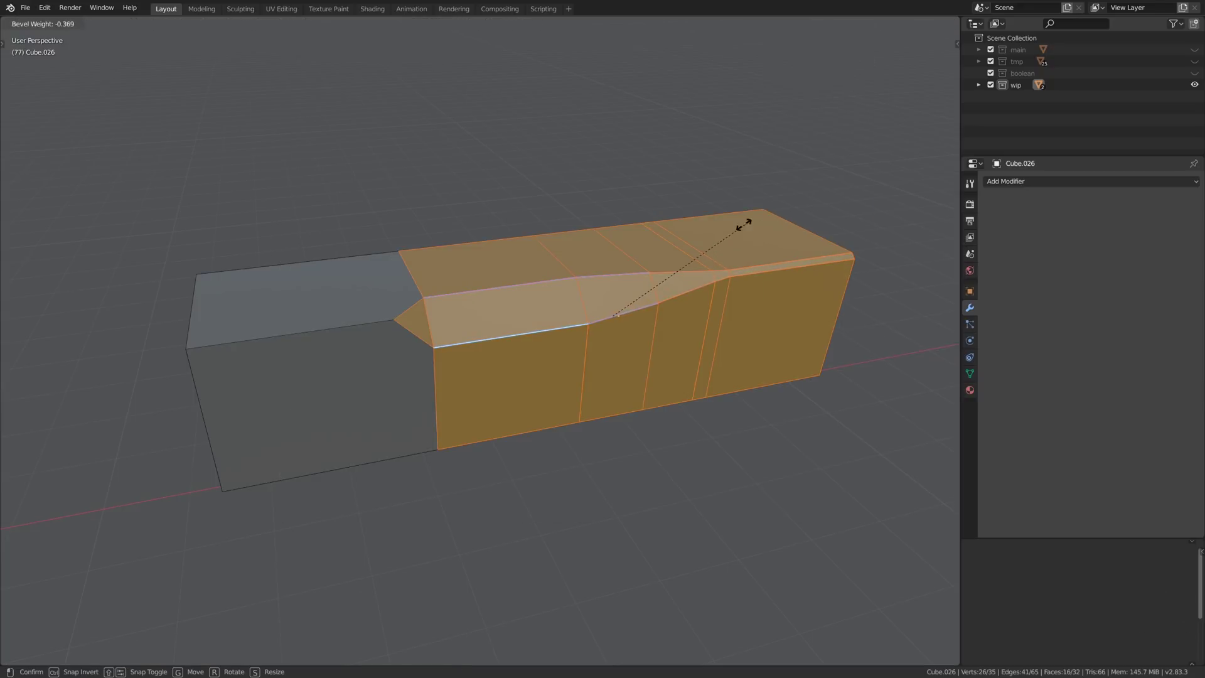
{"action": "type", "text": "-1"}
{"action": "key", "text": "Return"}
{"action": "key", "text": "alt+a"}
{"action": "key", "text": "t"}
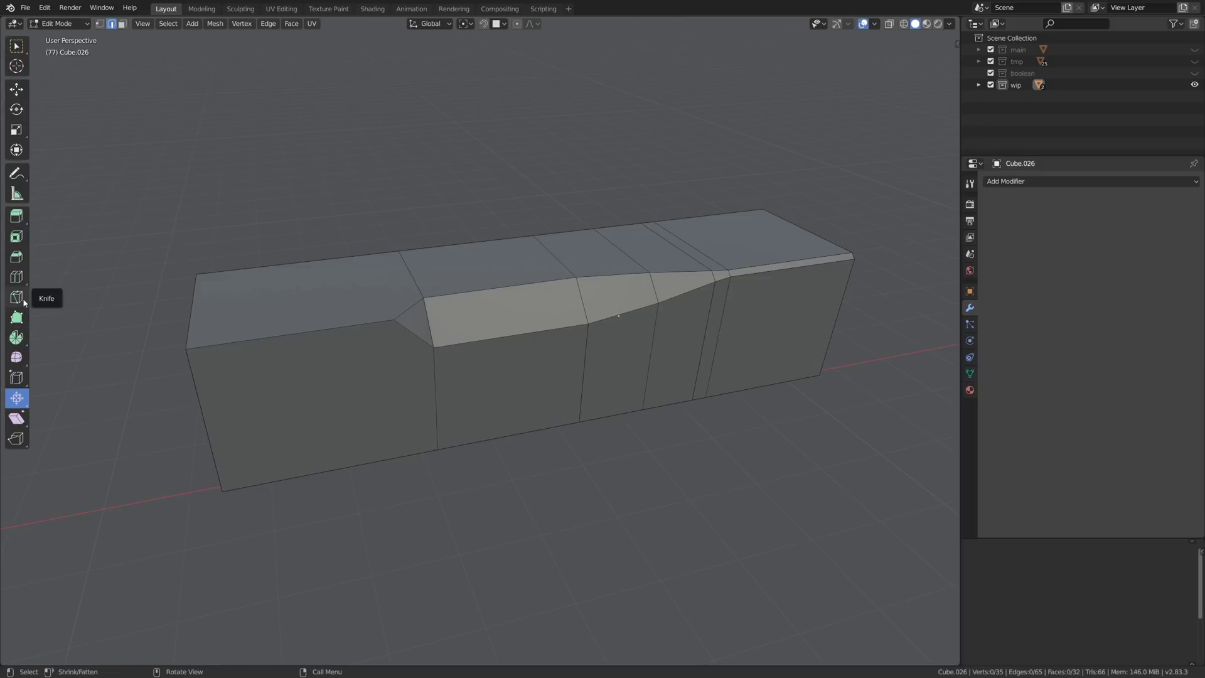
Bevel the vertical edge loop where the chamfer begins, using a 0.11 m offset width
{"action": "left_click", "coordinate": [17, 257]}
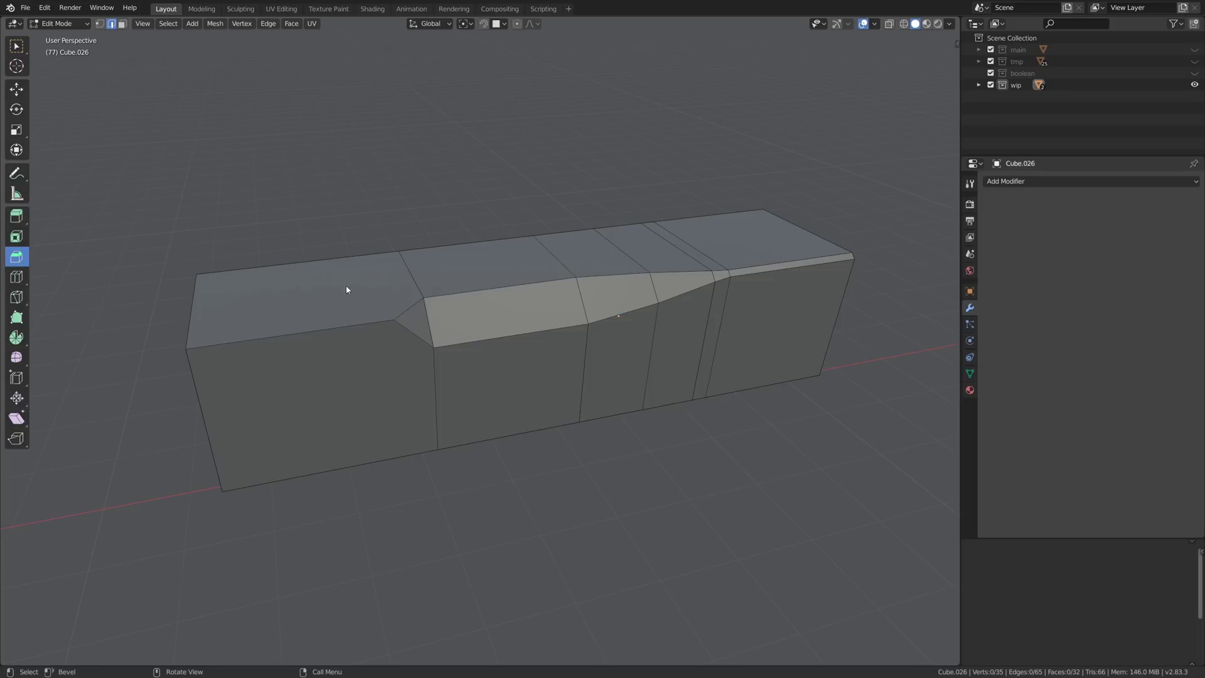
{"action": "left_click", "coordinate": [423, 282]}
{"action": "left_click", "coordinate": [425, 309], "text": "shift"}
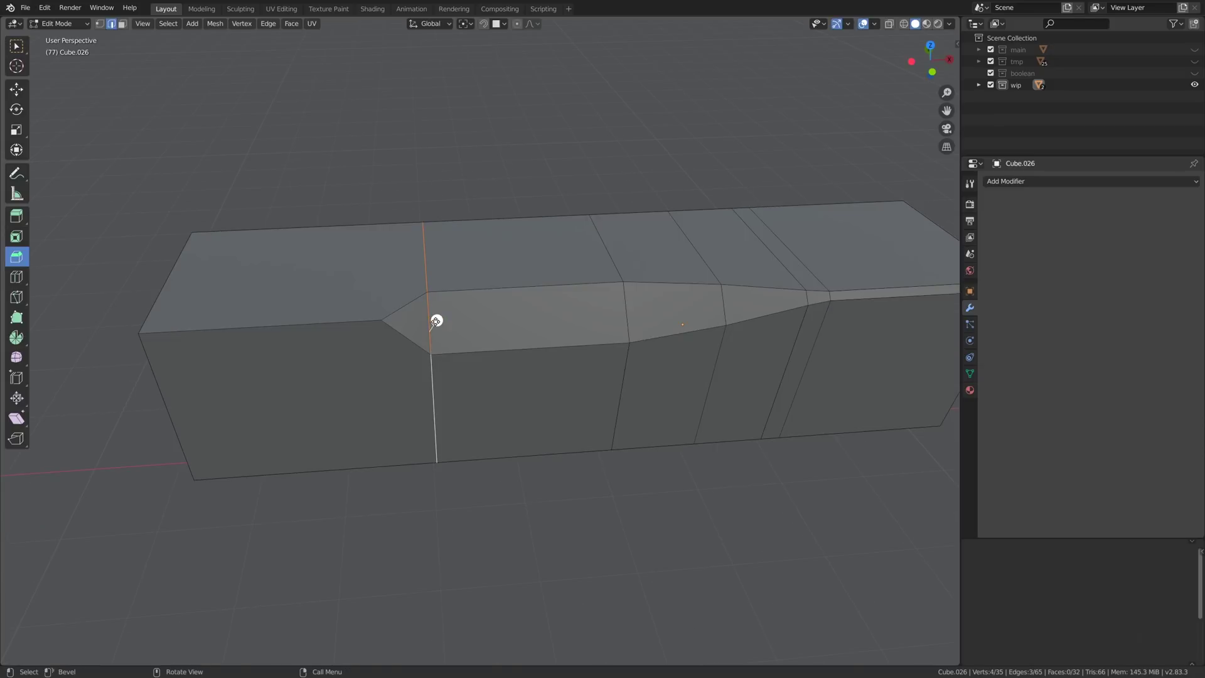
{"action": "left_click_drag", "start_coordinate": [436, 320], "coordinate": [445, 313]}
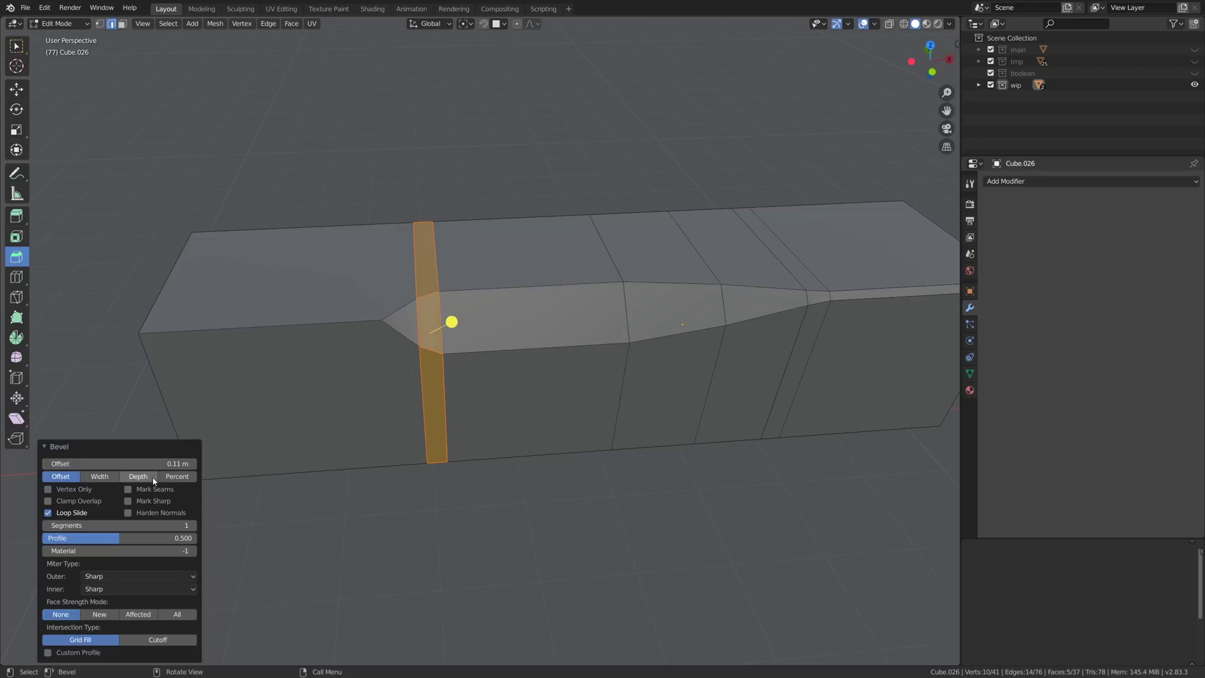
{"action": "left_click", "coordinate": [177, 477]}
{"action": "left_click_drag", "start_coordinate": [119, 463], "coordinate": [154, 463]}
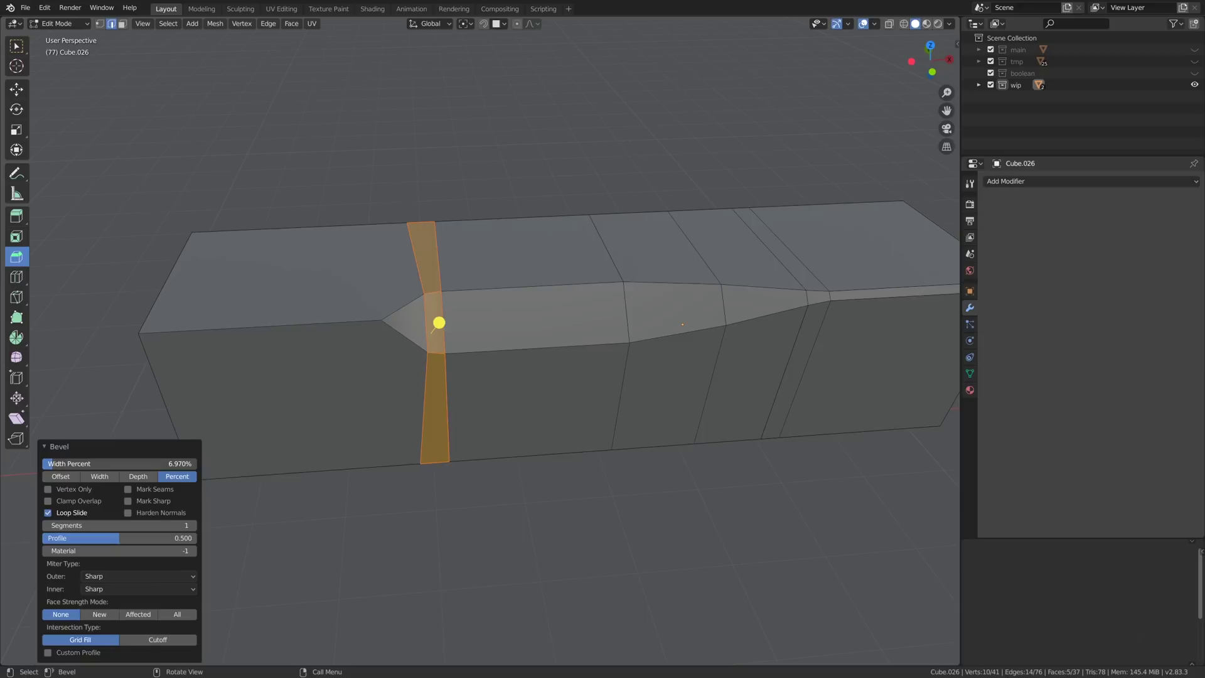
{"action": "left_click", "coordinate": [54, 477]}
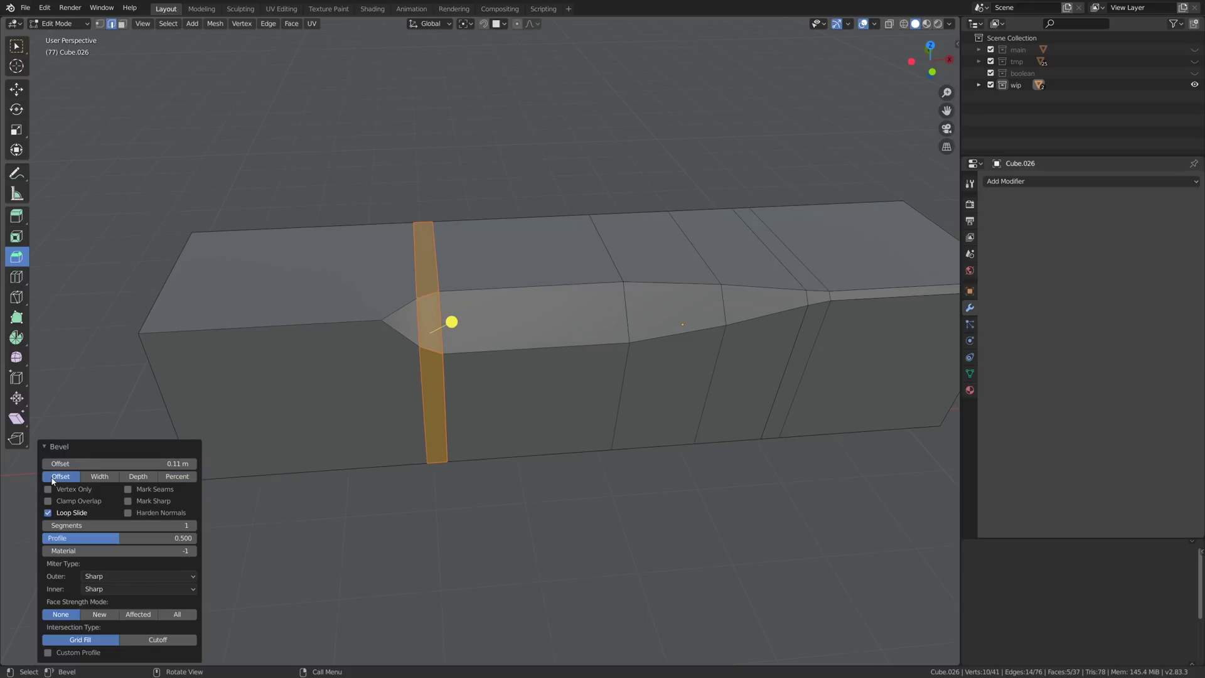
Increase the bevel strip to 6 segments and select a notch edge
{"action": "left_click", "coordinate": [192, 526]}
{"action": "left_click", "coordinate": [192, 525]}
{"action": "left_click", "coordinate": [192, 526]}
{"action": "left_click", "coordinate": [192, 526]}
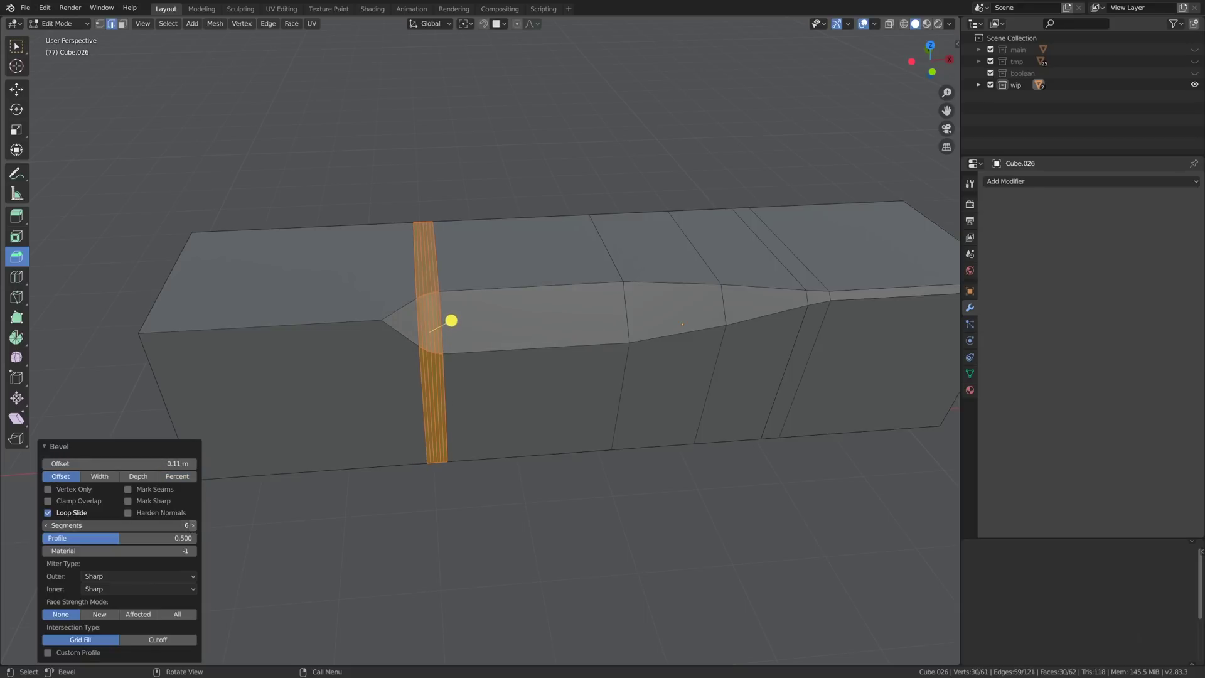
{"action": "left_click", "coordinate": [192, 526]}
{"action": "left_click", "coordinate": [192, 525]}
{"action": "left_click", "coordinate": [192, 526]}
{"action": "left_click", "coordinate": [421, 342]}
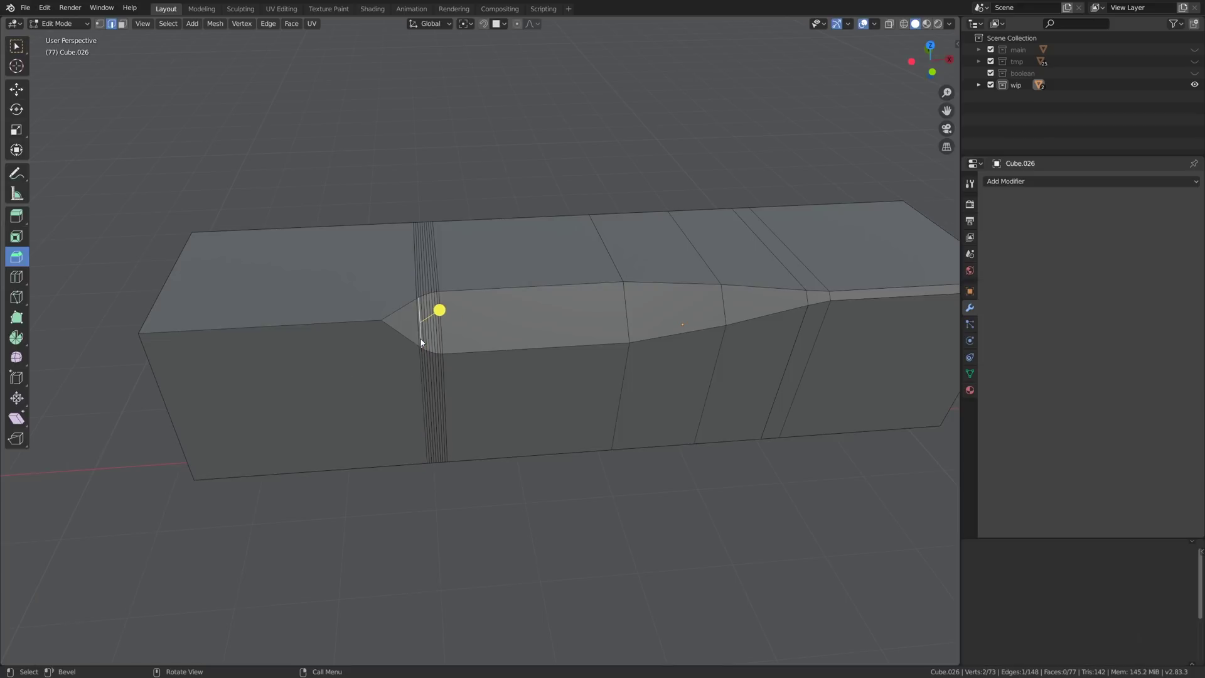
Place the 3D cursor on the notch face in Object Mode, then return to Edit Mode
{"action": "key", "text": "Tab"}
{"action": "left_click_drag", "start_coordinate": [422, 342], "coordinate": [518, 308], "text": "alt"}
{"action": "right_click", "coordinate": [531, 327], "text": "shift"}
{"action": "scroll", "coordinate": [420, 311], "scroll_direction": "up", "scroll_amount": 4}
{"action": "key", "text": "Tab"}
Select the upper, diagonal and lower outline edge paths around the notch's recessed face
{"action": "left_click", "coordinate": [675, 248]}
{"action": "left_click_drag", "start_coordinate": [675, 247], "coordinate": [489, 245], "text": "alt+shift"}
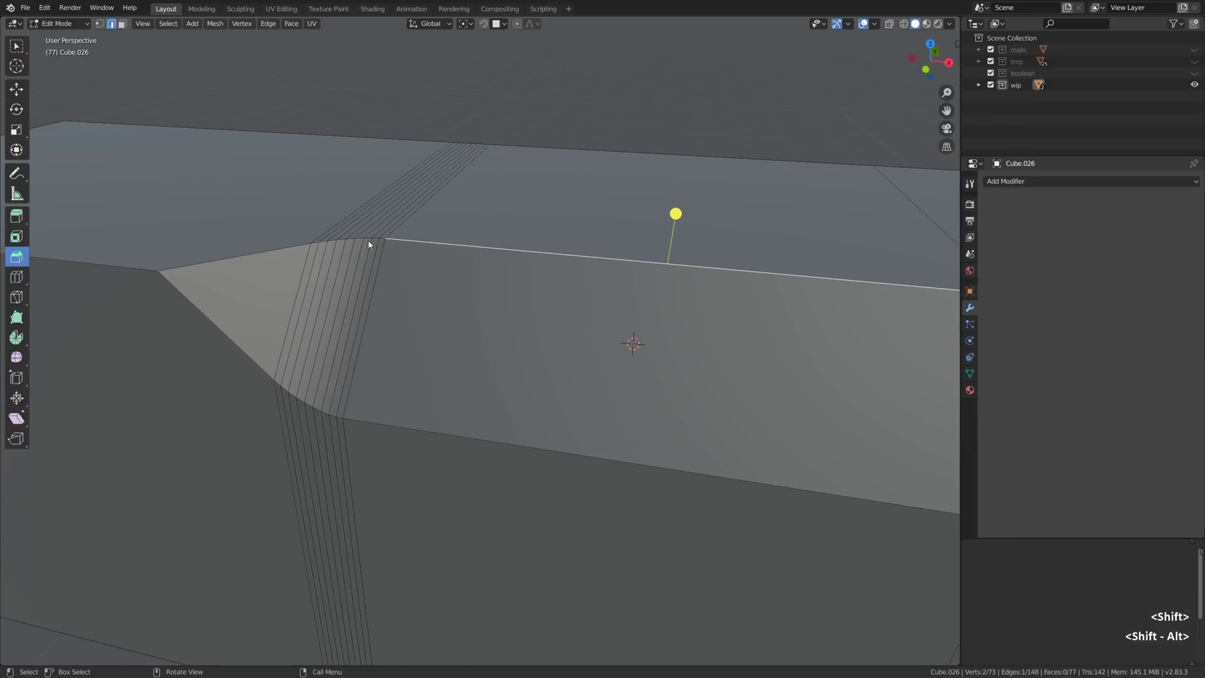
{"action": "left_click", "coordinate": [288, 252], "text": "ctrl"}
{"action": "left_click", "coordinate": [235, 334], "text": "ctrl"}
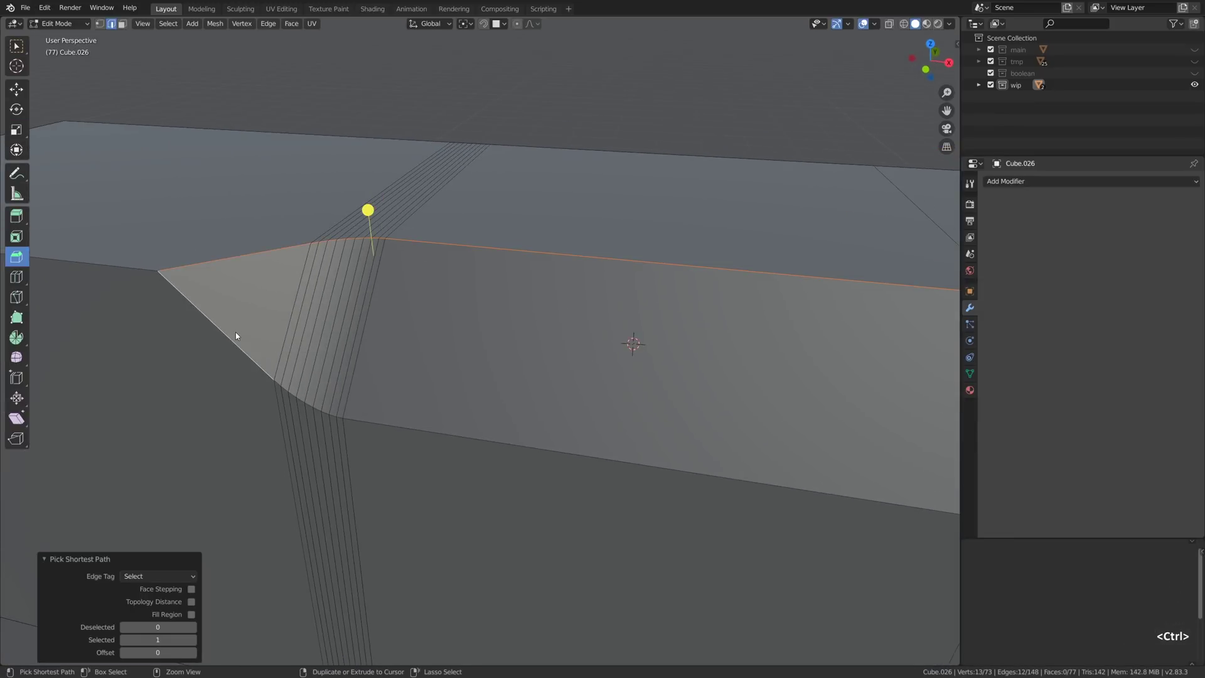
{"action": "left_click", "coordinate": [423, 431], "text": "ctrl"}
{"action": "scroll", "coordinate": [423, 430], "scroll_direction": "down", "scroll_amount": 2}
{"action": "left_click_drag", "start_coordinate": [533, 429], "coordinate": [472, 420], "text": "alt+shift"}
{"action": "scroll", "coordinate": [472, 420], "scroll_direction": "down", "scroll_amount": 1}
{"action": "left_click_drag", "start_coordinate": [492, 263], "coordinate": [486, 292], "text": "alt"}
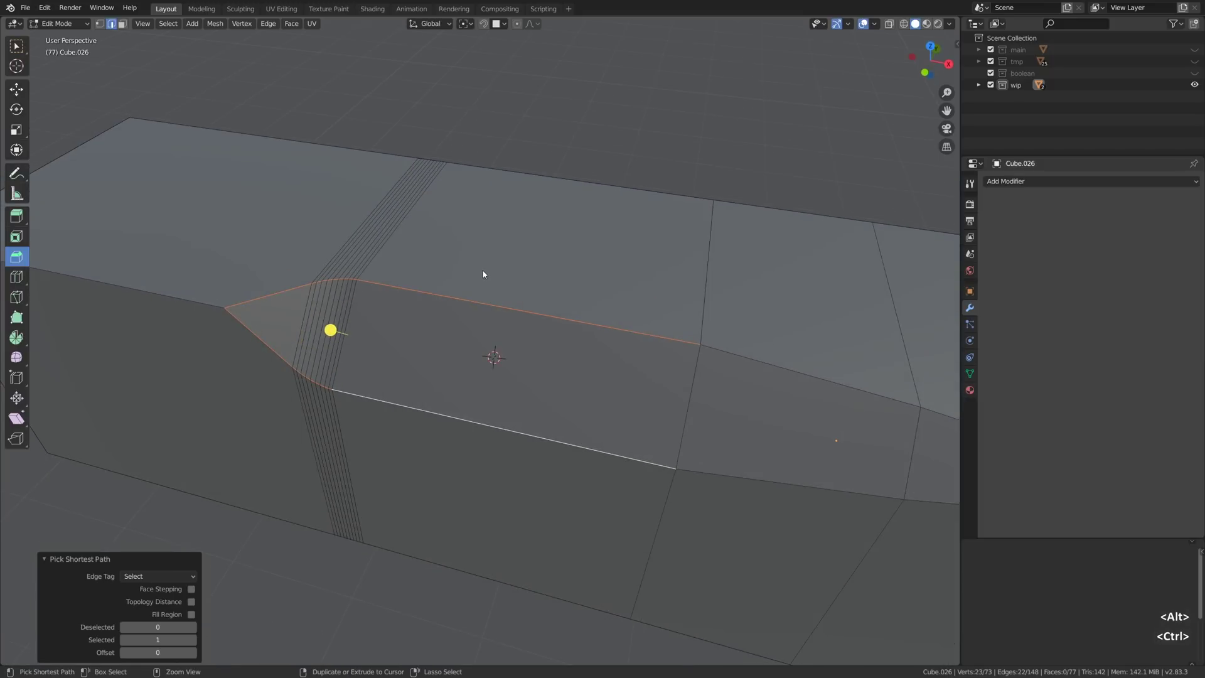
Bevel the notch outline edges with 5 segments at a 0.0283 m offset
{"action": "key", "text": "ctrl+b"}
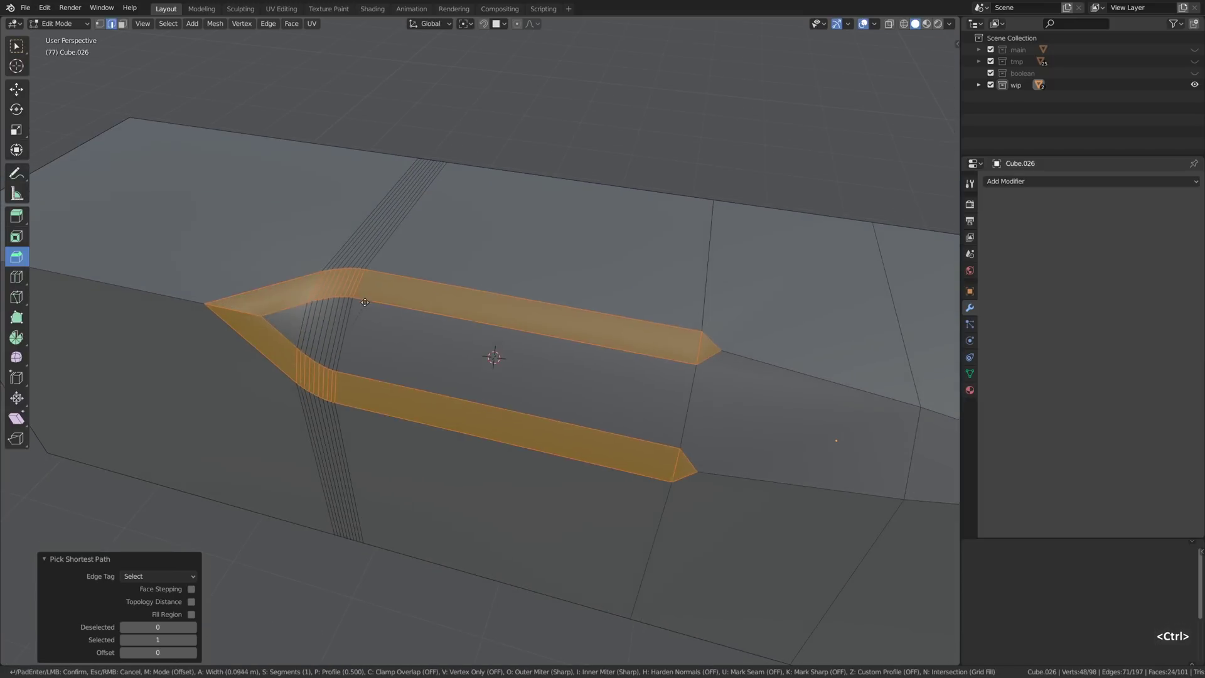
{"action": "left_click", "coordinate": [354, 317]}
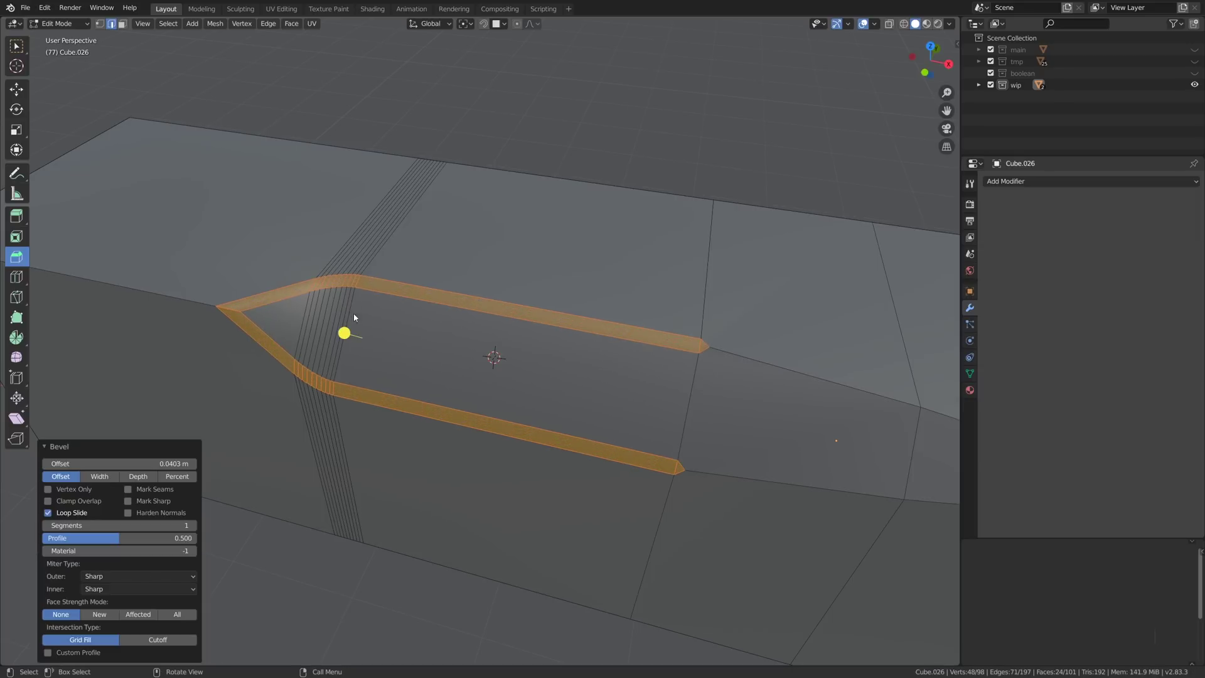
{"action": "left_click", "coordinate": [194, 525]}
{"action": "left_click", "coordinate": [194, 526]}
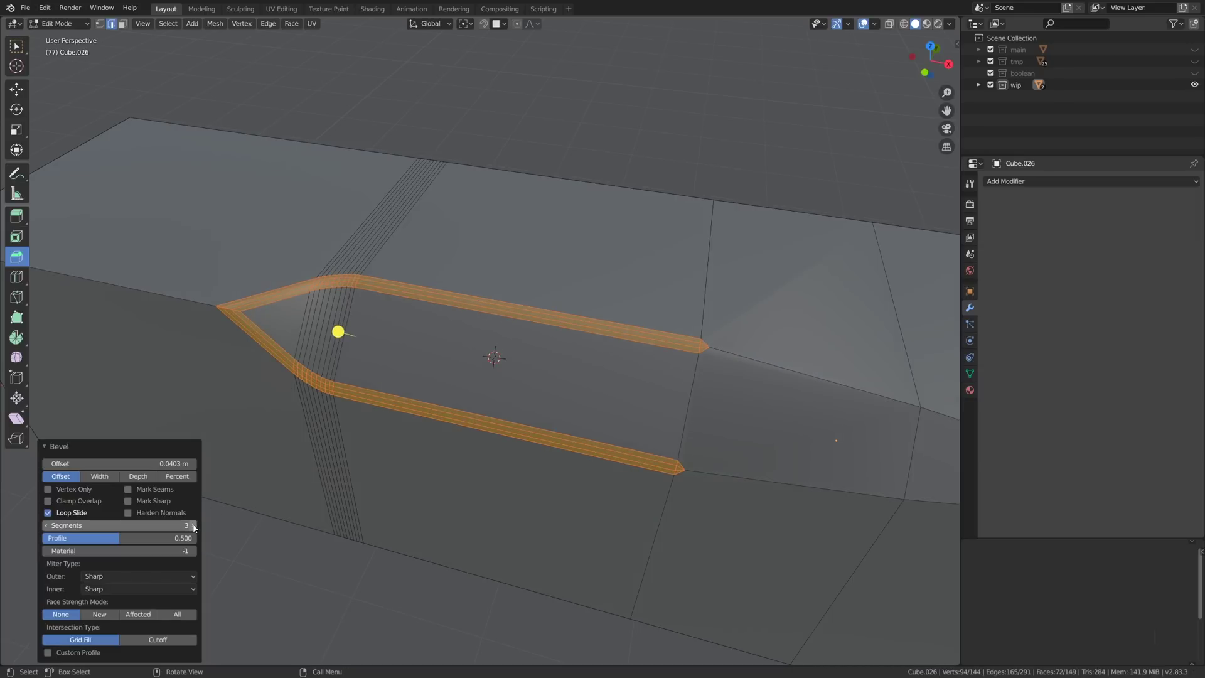
{"action": "left_click_drag", "start_coordinate": [103, 464], "coordinate": [66, 464], "text": "shift"}
{"action": "left_click", "coordinate": [193, 525]}
{"action": "left_click", "coordinate": [193, 525]}
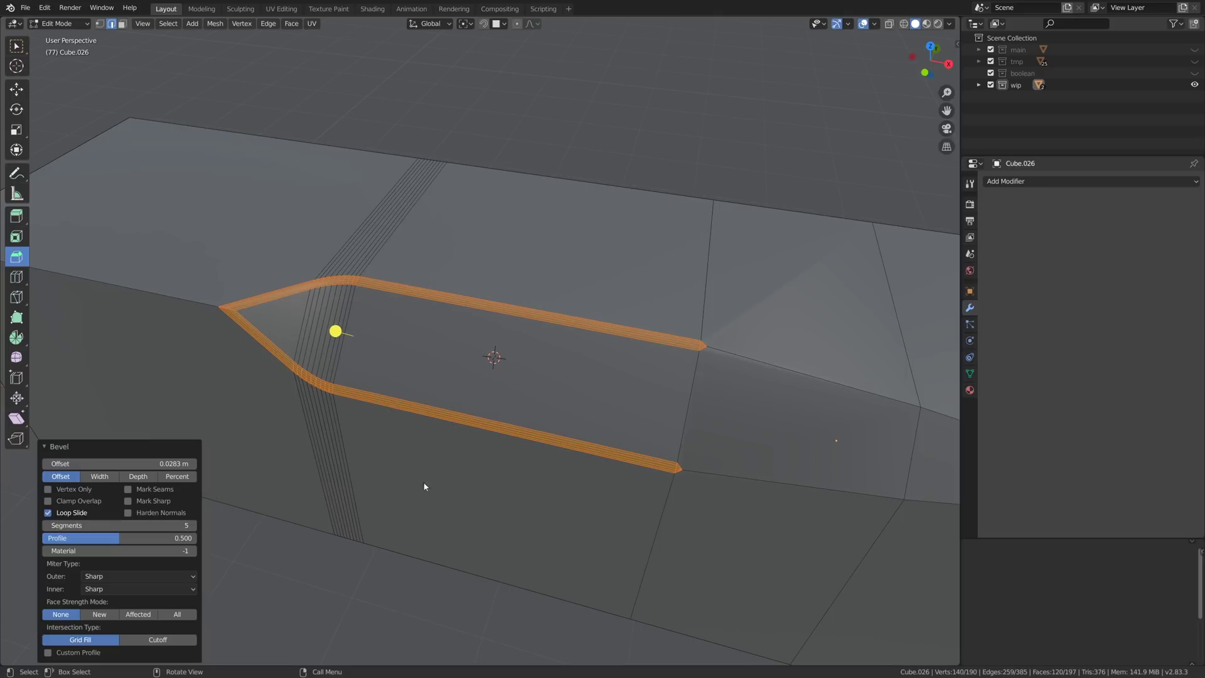
{"action": "left_click", "coordinate": [736, 356], "text": "alt"}
{"action": "middle_click_drag", "start_coordinate": [747, 366], "coordinate": [508, 352], "text": "shift"}
Add the sloping edges and bevel them thinly at a 0.0115 m offset with one segment
{"action": "left_click", "coordinate": [641, 363], "text": "shift"}
{"action": "left_click", "coordinate": [550, 432], "text": "shift"}
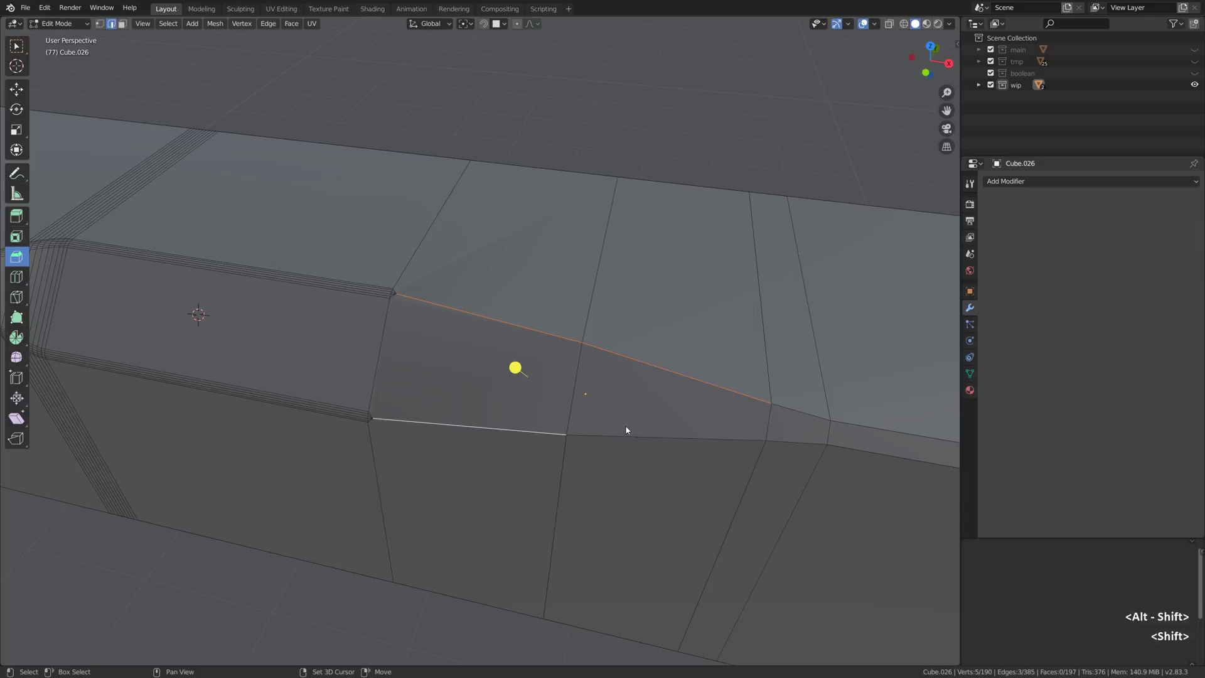
{"action": "left_click", "coordinate": [622, 435], "text": "shift"}
{"action": "scroll", "coordinate": [543, 331], "scroll_direction": "up", "scroll_amount": 2}
{"action": "left_click_drag", "start_coordinate": [566, 418], "coordinate": [576, 412]}
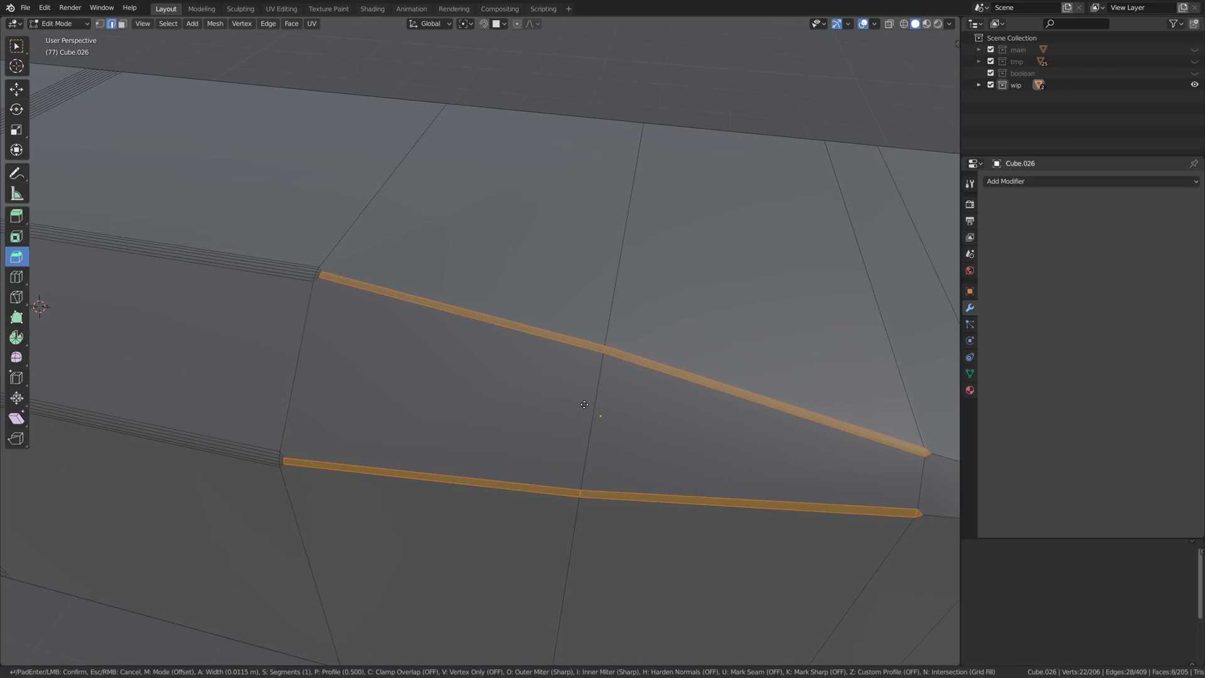
{"action": "left_click", "coordinate": [584, 408]}
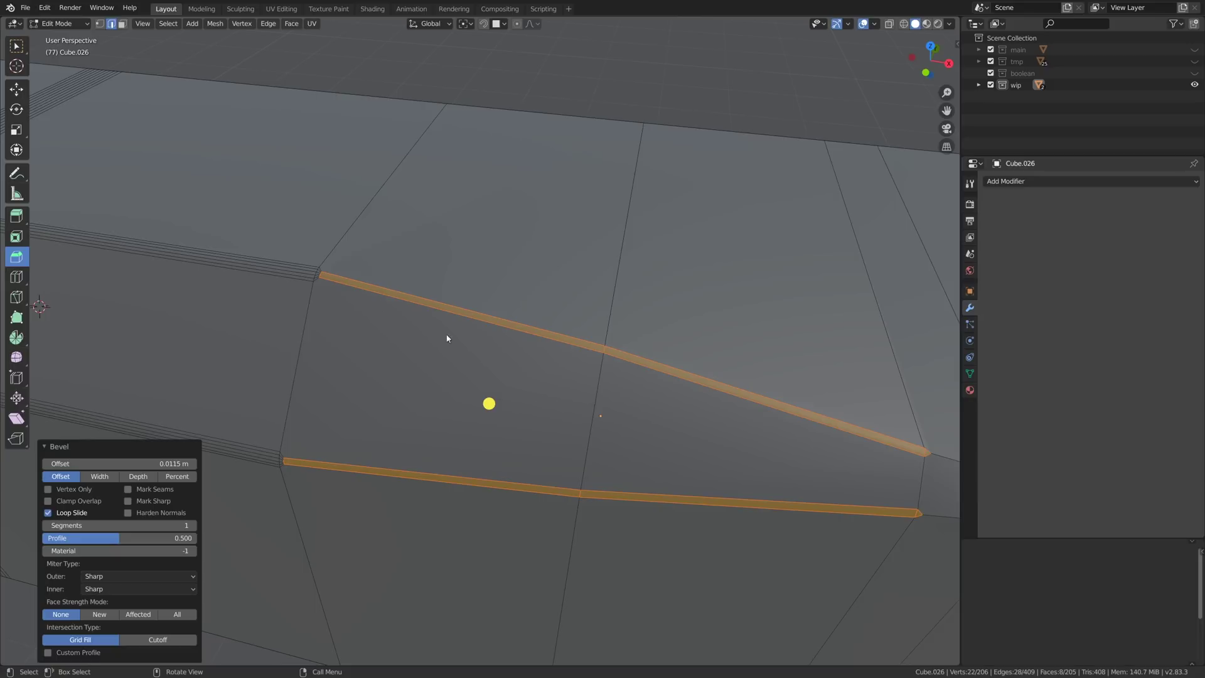
{"action": "scroll", "coordinate": [317, 273], "scroll_direction": "up", "scroll_amount": 11}
Select the bevel's short end edge and turn on X-ray display
{"action": "left_click", "coordinate": [335, 276]}
{"action": "key", "text": "alt+z"}
{"action": "middle_click_drag", "start_coordinate": [371, 292], "coordinate": [332, 276]}
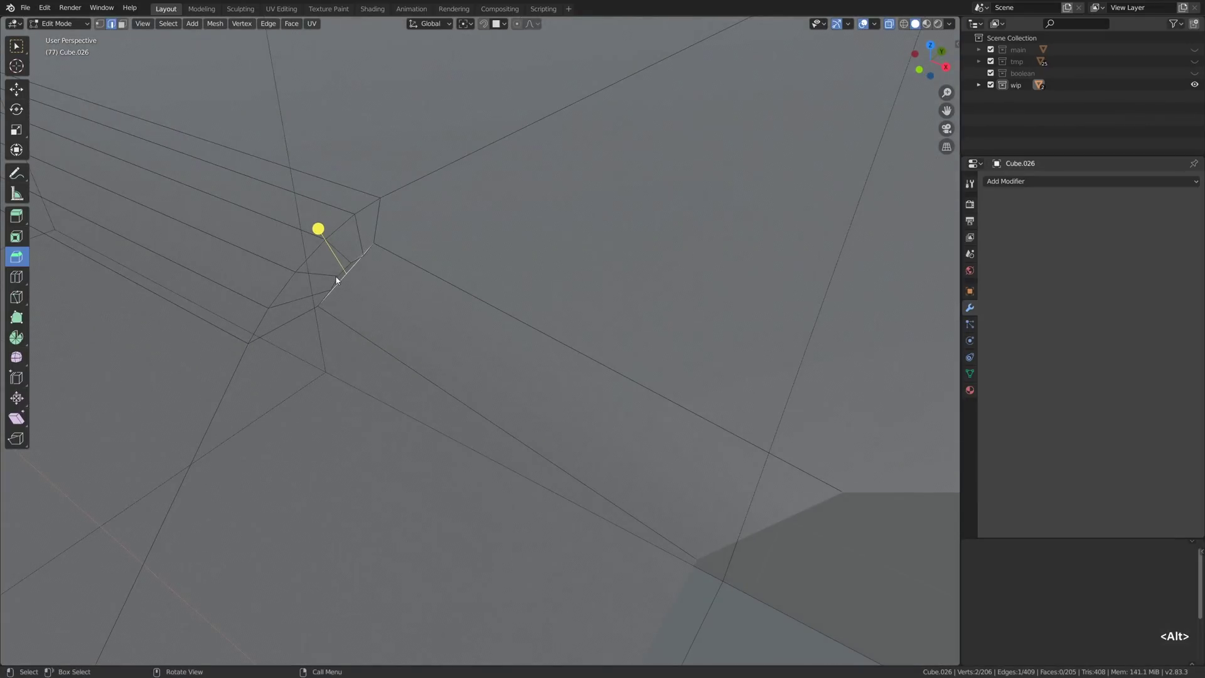
Edge-slide the bevel's end edge, then check the shaded result in Object Mode
{"action": "key", "text": "g"}
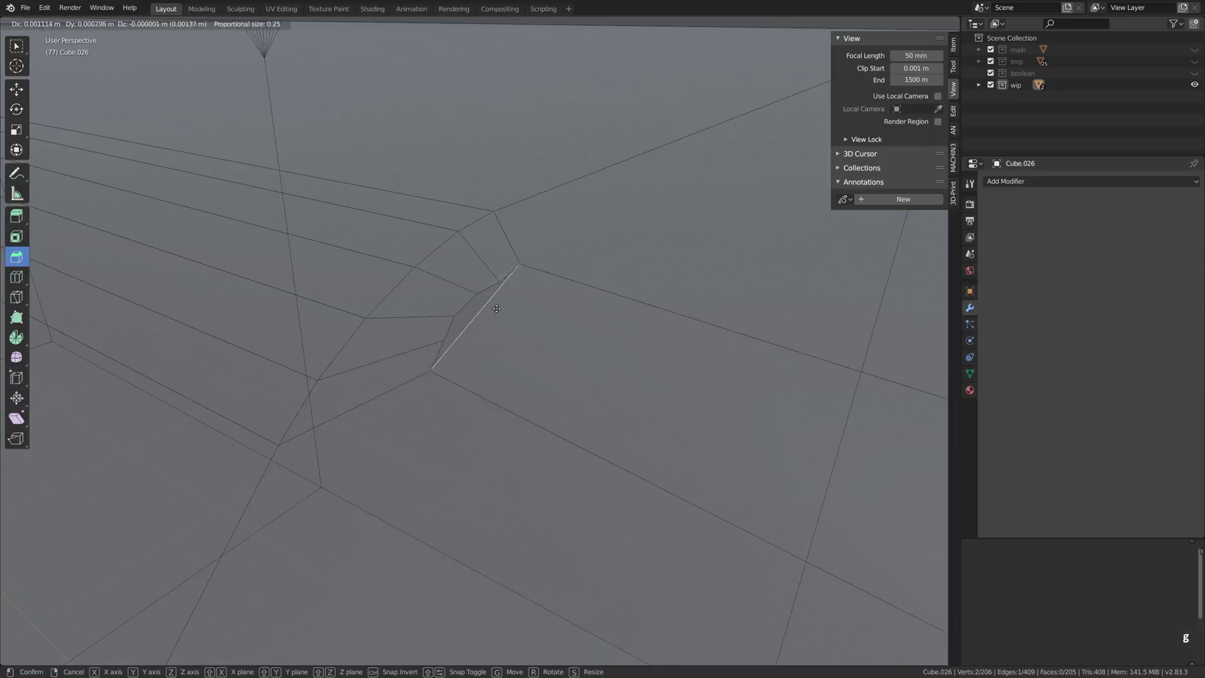
{"action": "key", "text": "g"}
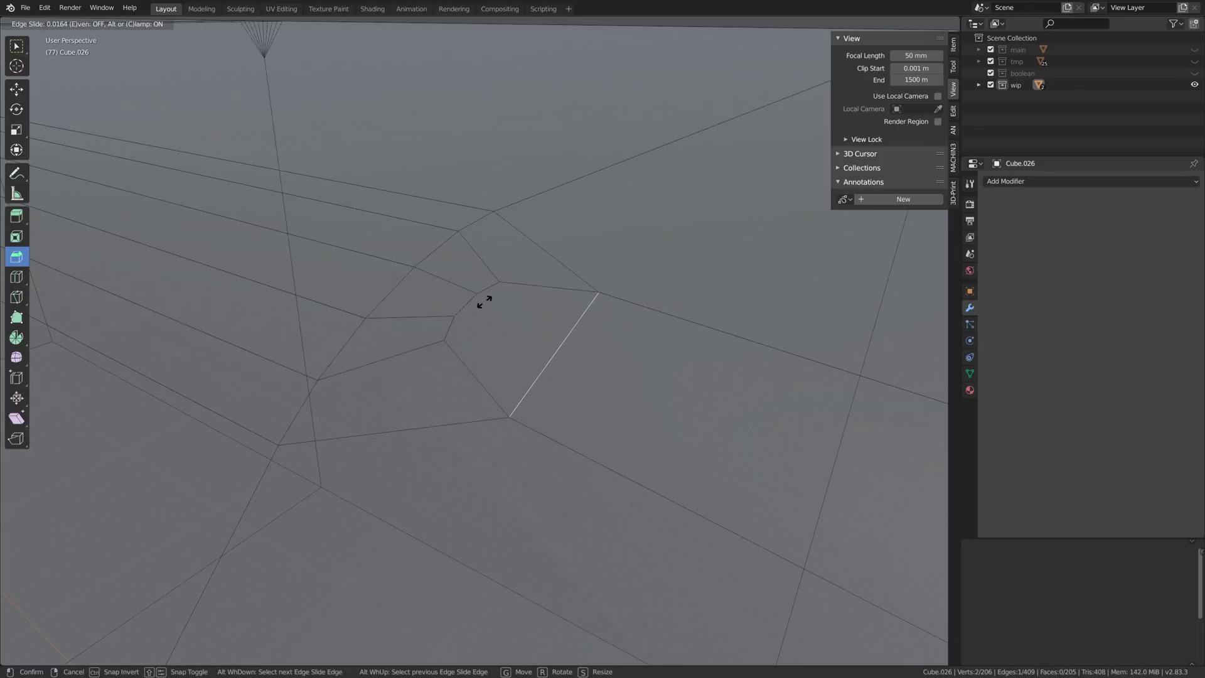
{"action": "left_click", "coordinate": [487, 307]}
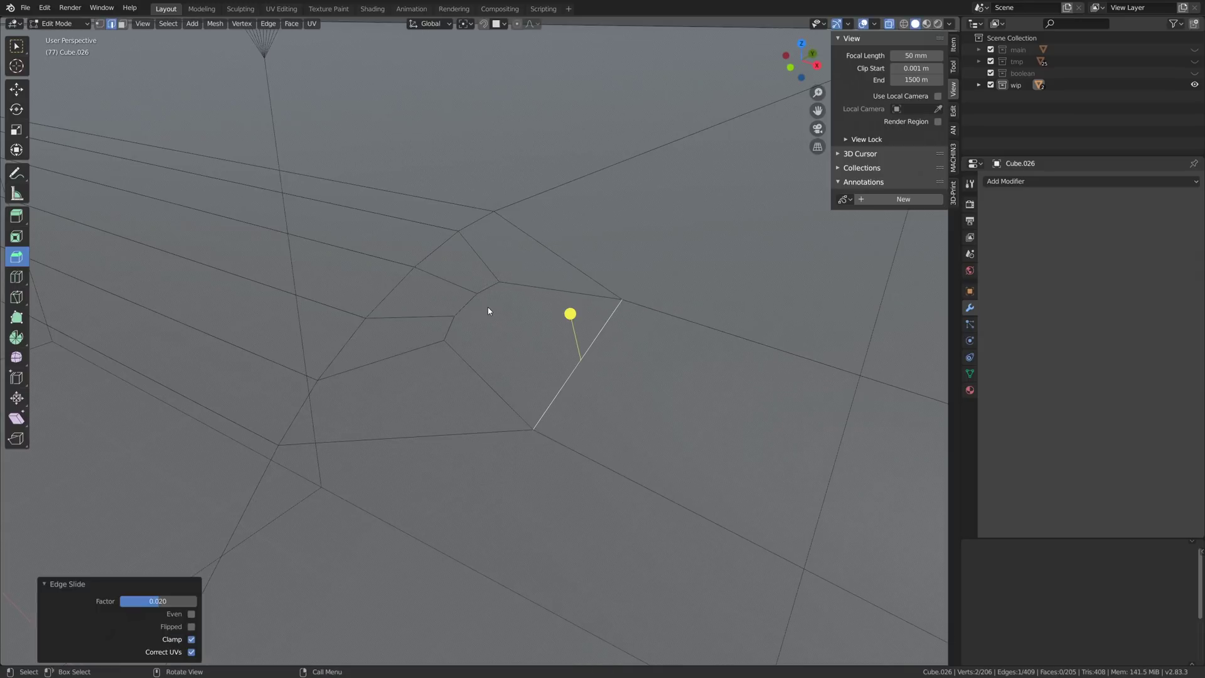
{"action": "scroll", "coordinate": [488, 307], "scroll_direction": "down", "scroll_amount": 2}
{"action": "middle_click_drag", "start_coordinate": [498, 314], "coordinate": [436, 408]}
{"action": "key", "text": "alt+z"}
{"action": "key", "text": "Tab"}
{"action": "key", "text": "Tab"}
Back in X-ray edit mode, slide the end edge by factor 0.008, cancelling a second slide
{"action": "key", "text": "alt+z"}
{"action": "key", "text": "g"}
{"action": "key", "text": "g"}
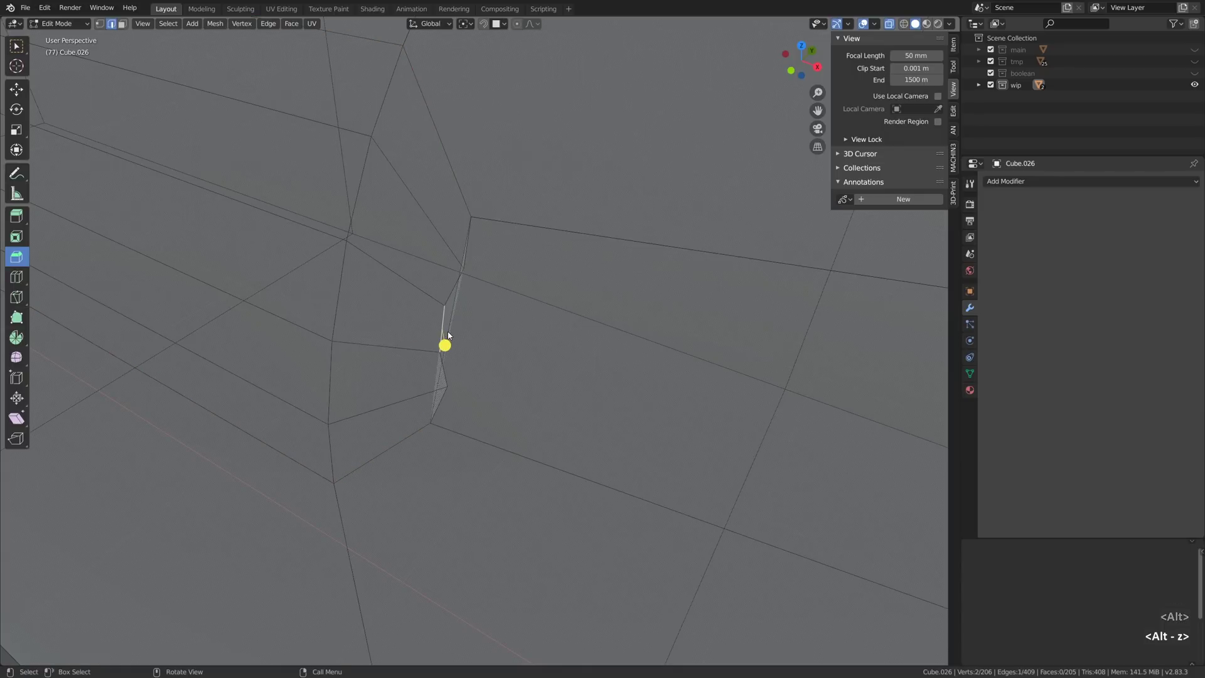
{"action": "left_click", "coordinate": [430, 303]}
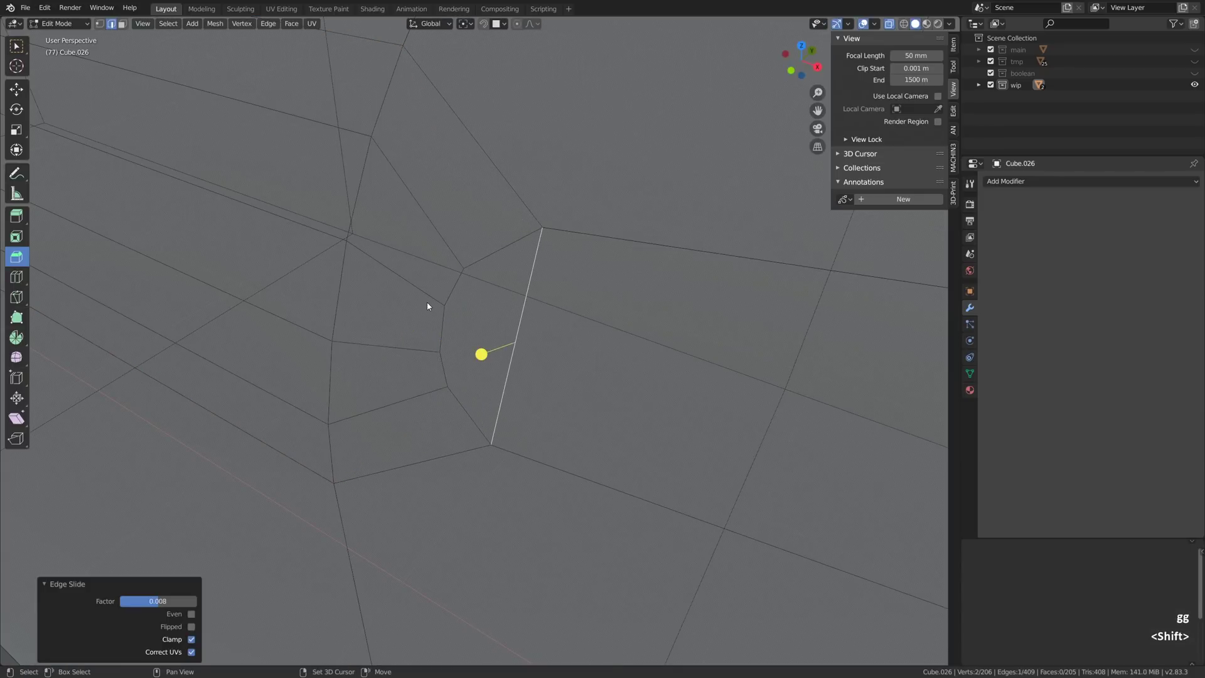
{"action": "key", "text": "g"}
{"action": "key", "text": "g"}
{"action": "right_click", "coordinate": [415, 297]}
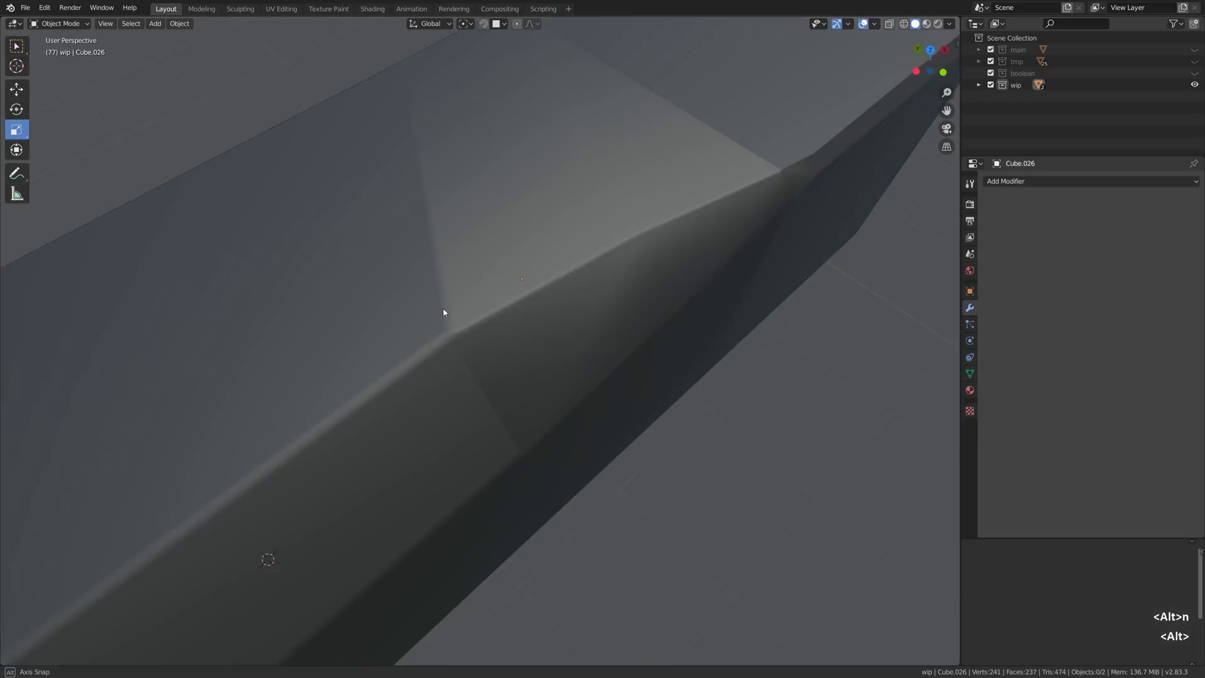
{"action": "middle_click_drag", "start_coordinate": [444, 312], "coordinate": [441, 247]}
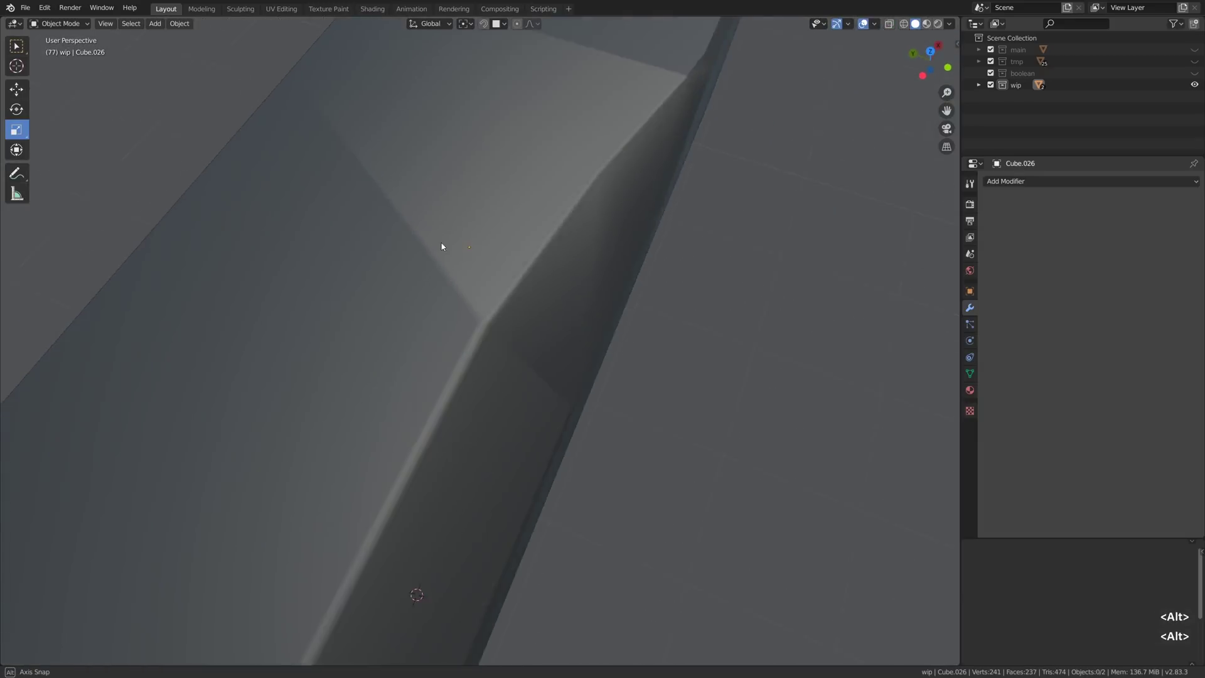
Add a Weighted Normal modifier with Keep Sharp enabled to the block
{"action": "left_click_drag", "start_coordinate": [441, 247], "coordinate": [352, 223], "text": "alt"}
{"action": "scroll", "coordinate": [379, 269], "scroll_direction": "down", "scroll_amount": 5}
{"action": "mouse_move", "coordinate": [394, 280]}
{"action": "left_mouse_down", "text": "alt+shift"}
{"action": "mouse_move", "coordinate": [411, 309]}
{"action": "mouse_move", "coordinate": [402, 319]}
{"action": "mouse_move", "coordinate": [399, 300]}
{"action": "left_mouse_up", "text": "alt+shift"}
{"action": "left_click_drag", "start_coordinate": [399, 300], "coordinate": [465, 294], "text": "alt+shift"}
{"action": "left_click", "coordinate": [477, 290]}
{"action": "left_click", "coordinate": [1014, 184]}
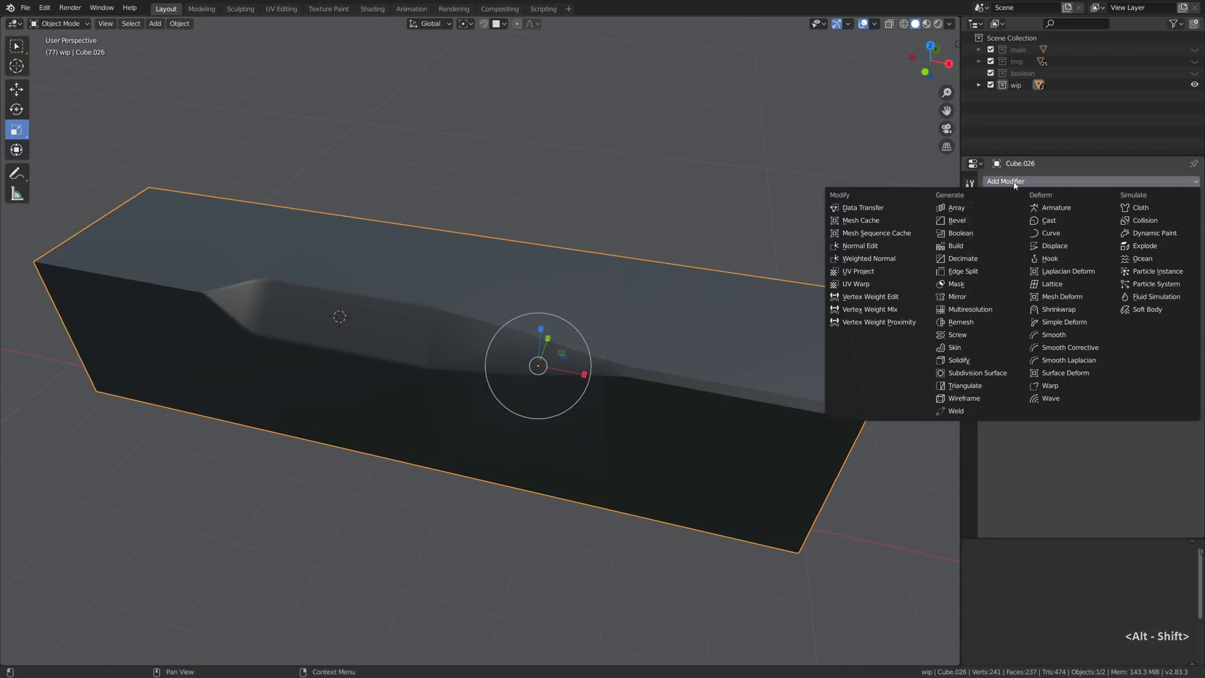
{"action": "left_click", "coordinate": [906, 263]}
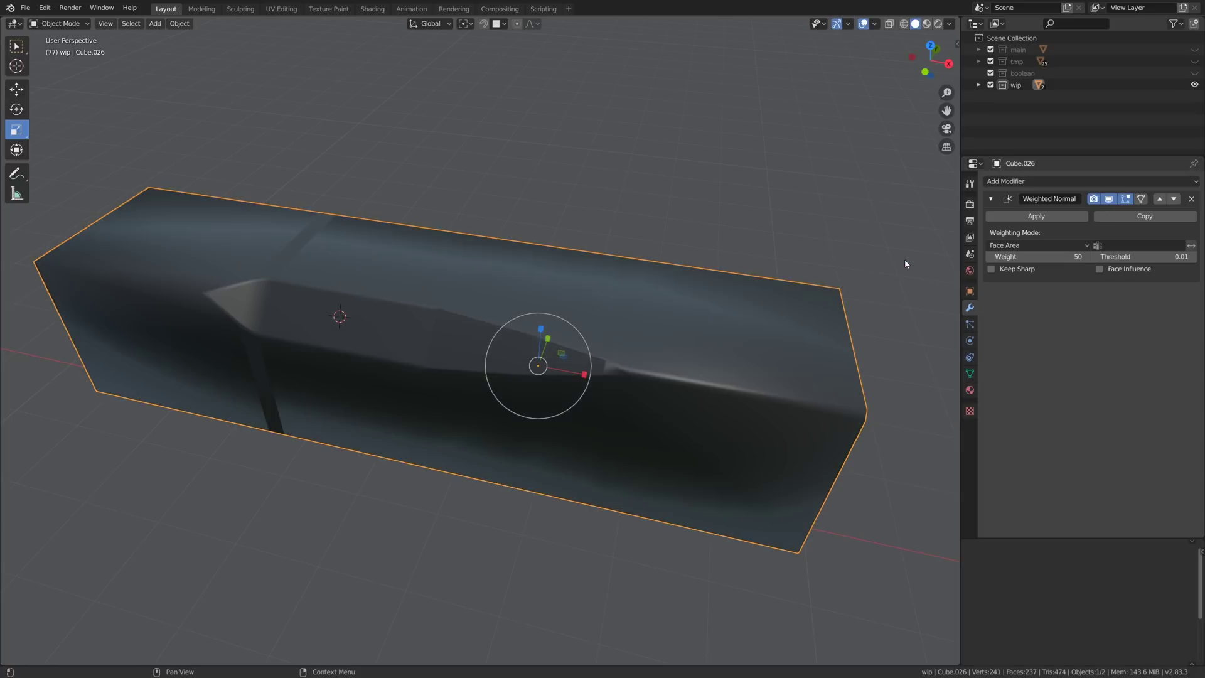
{"action": "left_click", "coordinate": [991, 270]}
Toggle the Weighted Normal modifier's viewport display, with wireframe shown, to compare shading
{"action": "left_click", "coordinate": [1109, 199]}
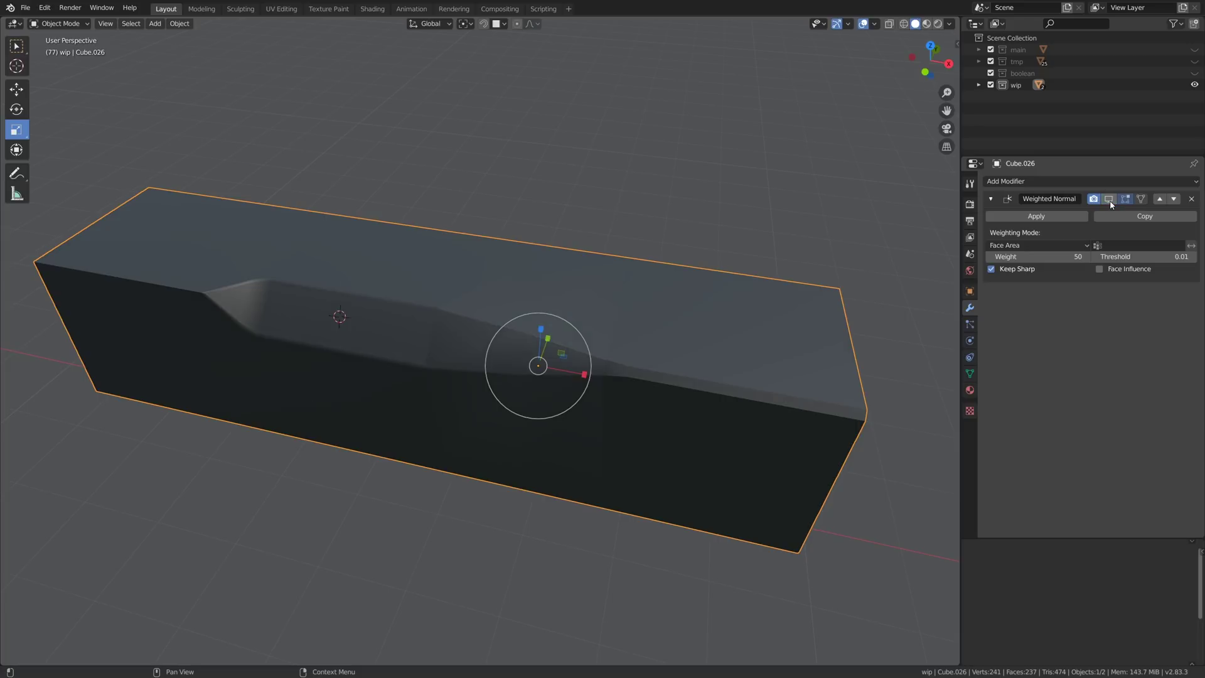
{"action": "left_click", "coordinate": [1109, 200]}
{"action": "left_click", "coordinate": [1109, 200]}
{"action": "left_click", "coordinate": [1109, 201]}
{"action": "left_click_drag", "start_coordinate": [405, 299], "coordinate": [399, 321], "text": "alt"}
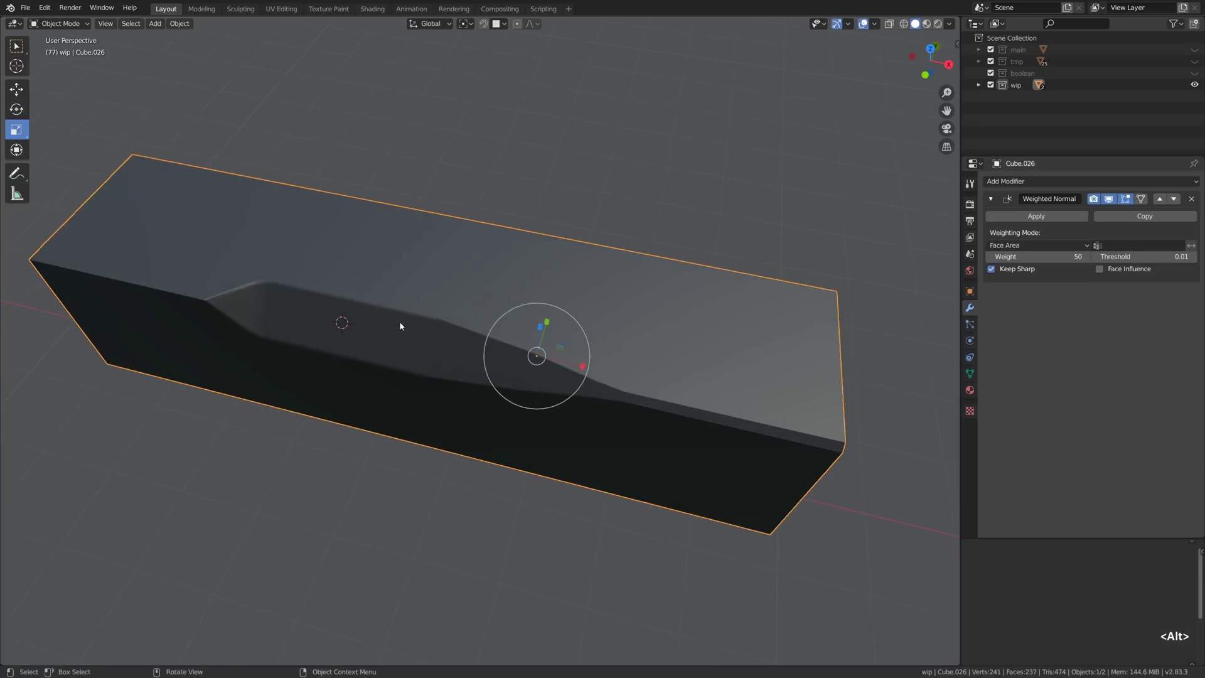
{"action": "scroll", "coordinate": [452, 330], "scroll_direction": "up", "scroll_amount": 9}
{"action": "key", "text": "semicolon"}
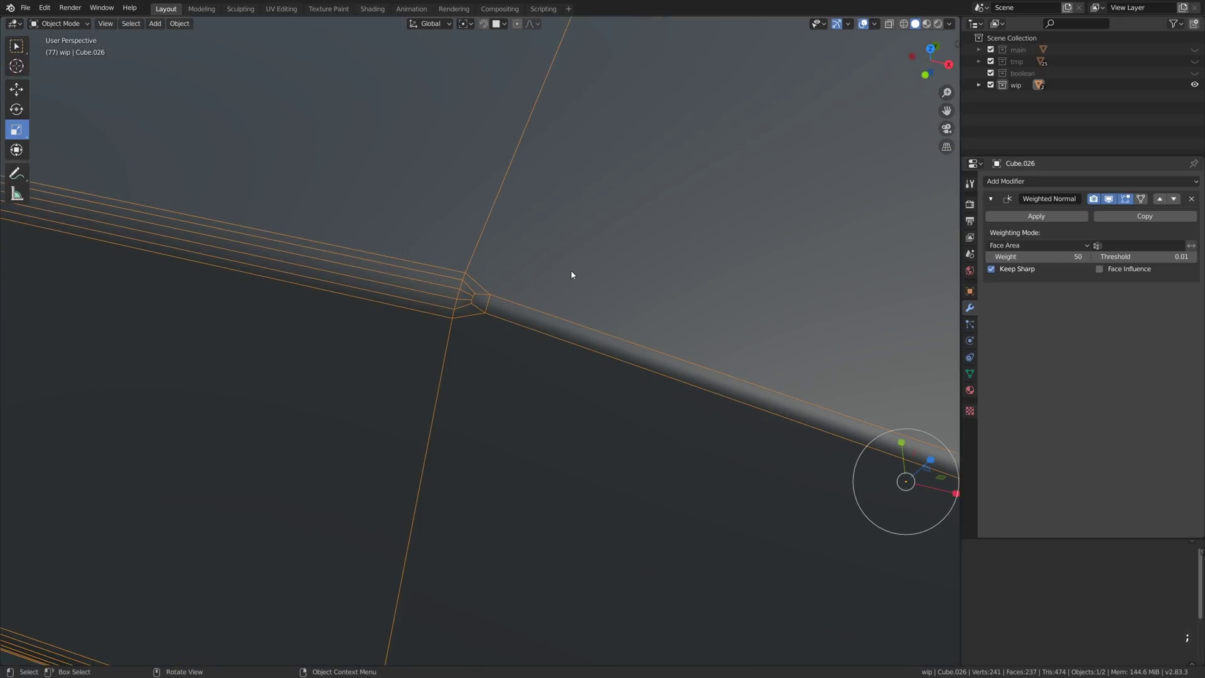
{"action": "left_click", "coordinate": [1109, 200]}
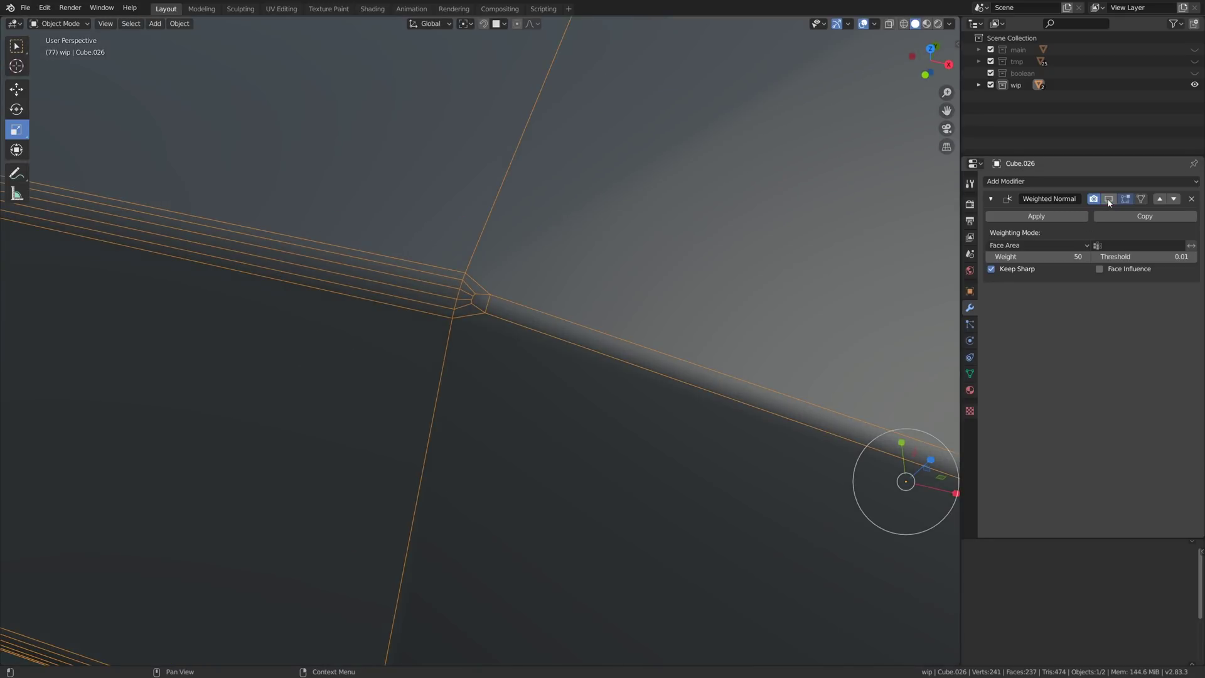
{"action": "left_click", "coordinate": [1109, 199]}
{"action": "key", "text": "shift+alt+z"}
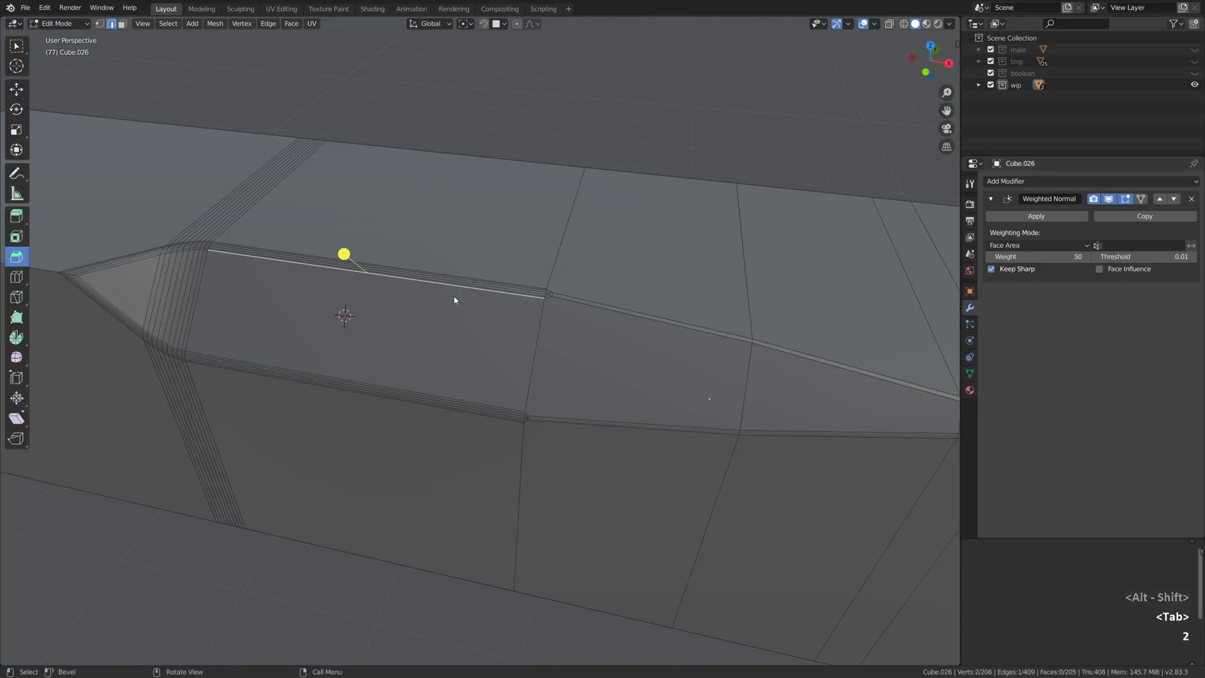
Mark the edge loop around the bevelled outline as sharp and inspect the shading
{"action": "key", "text": "2"}
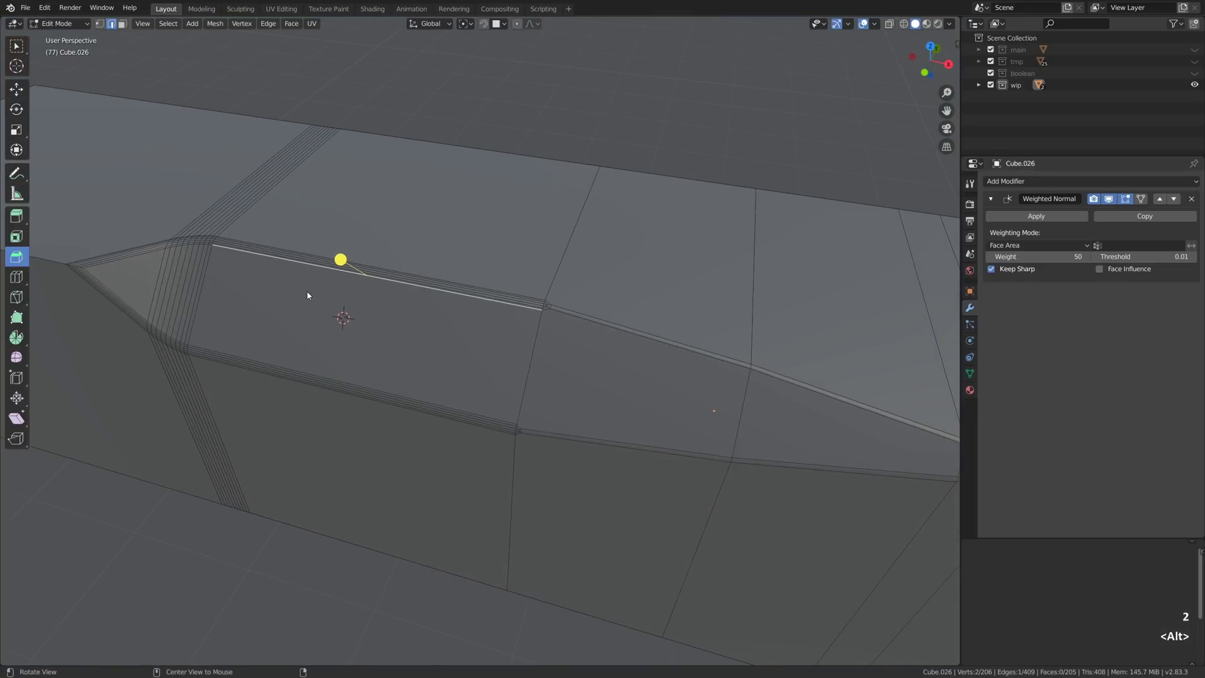
{"action": "left_click", "coordinate": [301, 255], "text": "alt"}
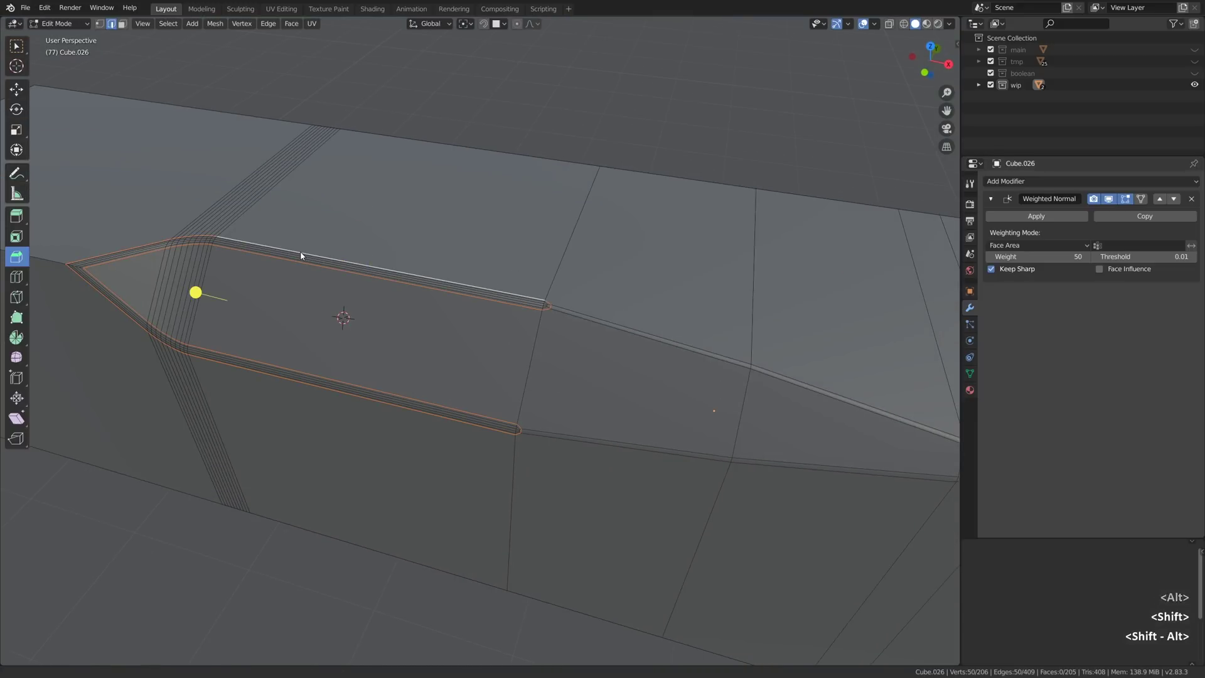
{"action": "middle_click_drag", "start_coordinate": [301, 254], "coordinate": [364, 293], "text": "shift"}
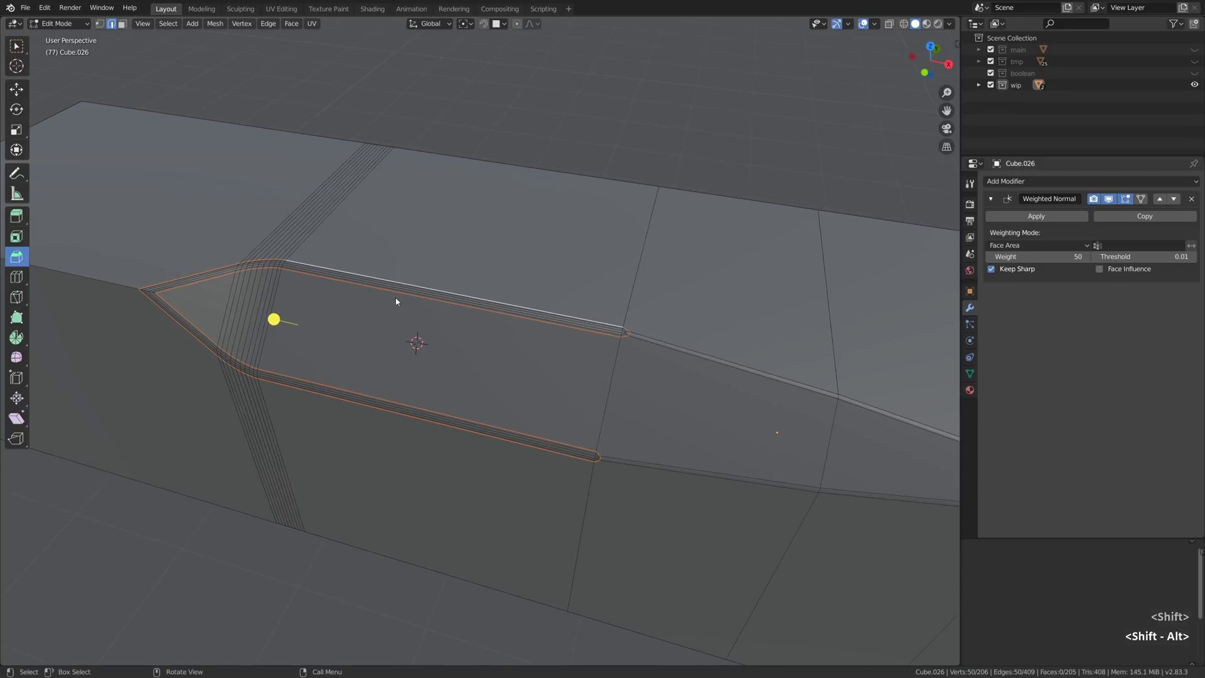
{"action": "right_click", "coordinate": [552, 273]}
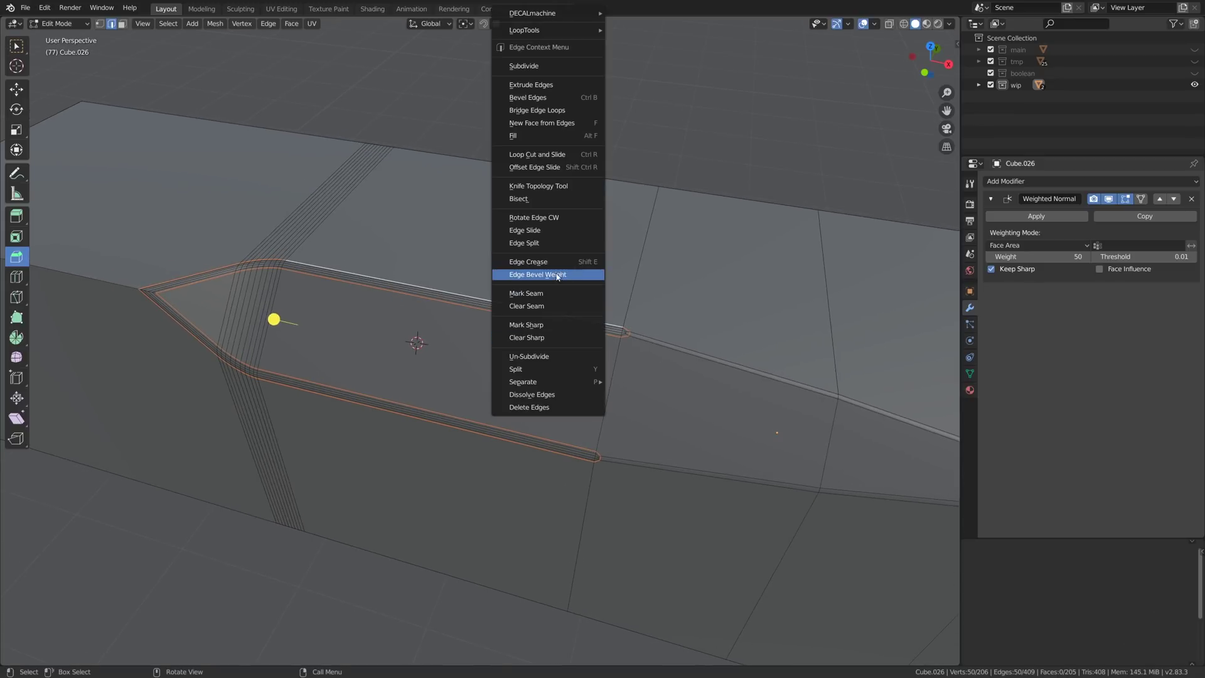
{"action": "left_click", "coordinate": [537, 325]}
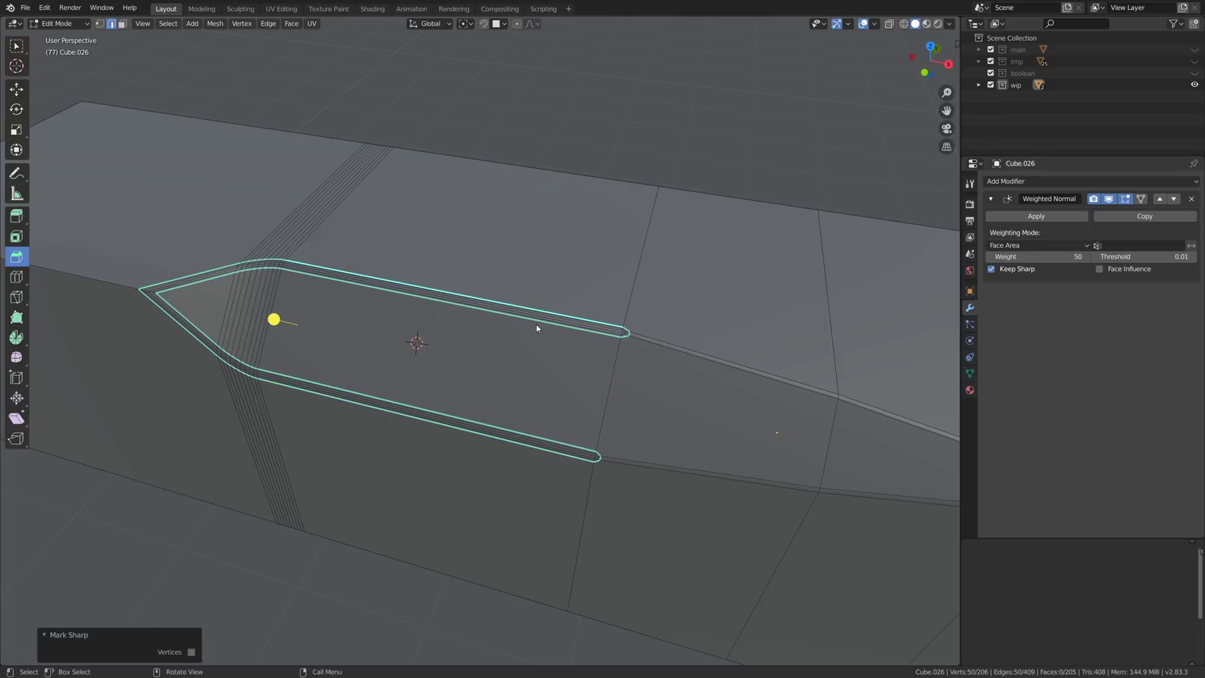
{"action": "key", "text": "Tab"}
{"action": "left_click_drag", "start_coordinate": [384, 343], "coordinate": [366, 356], "text": "alt"}
{"action": "scroll", "coordinate": [522, 367], "scroll_direction": "up", "scroll_amount": 2}
{"action": "left_click_drag", "start_coordinate": [522, 367], "coordinate": [600, 358], "text": "alt"}
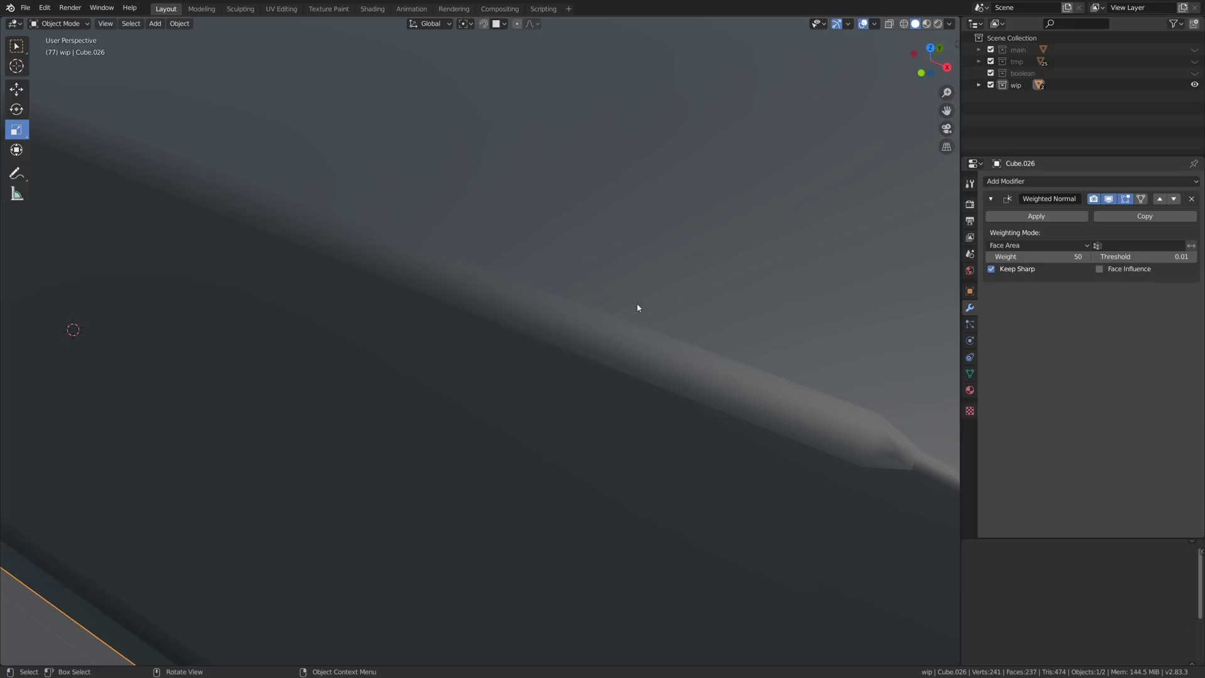
{"action": "left_click_drag", "start_coordinate": [637, 307], "coordinate": [417, 333], "text": "alt"}
Select the four edge loops of the transition and mark them sharp
{"action": "key", "text": "Tab"}
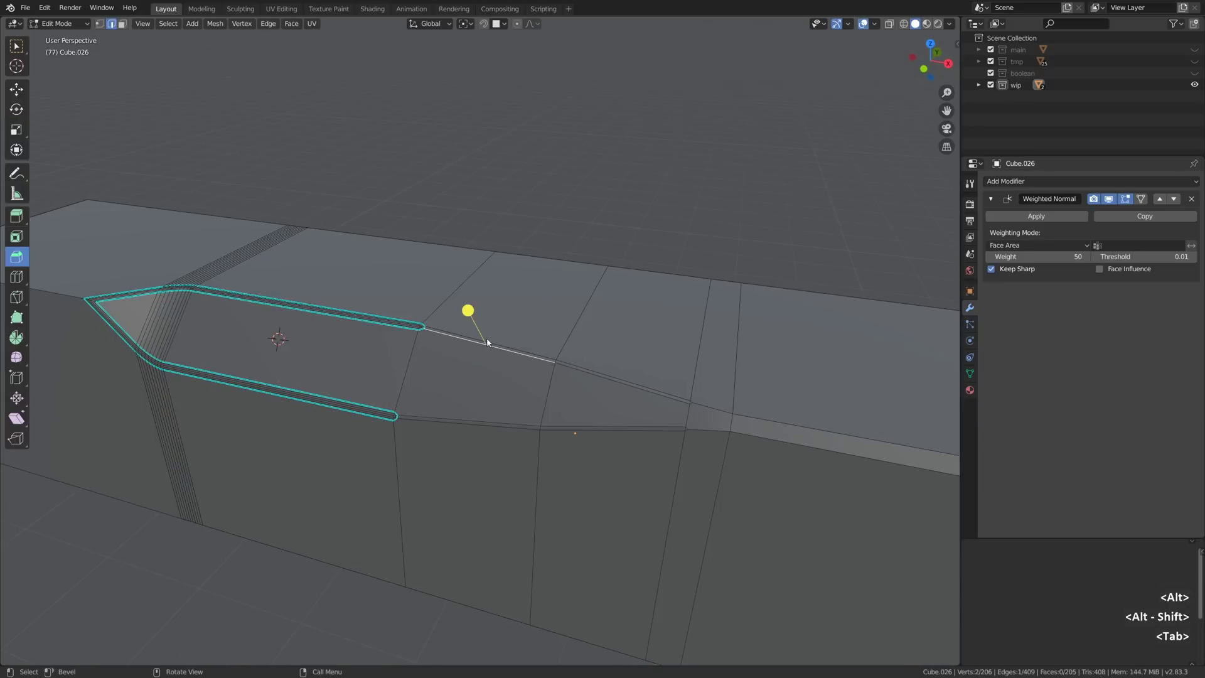
{"action": "double_click", "coordinate": [488, 342], "text": "shift"}
{"action": "double_click", "coordinate": [486, 346], "text": "shift"}
{"action": "double_click", "coordinate": [507, 421], "text": "shift"}
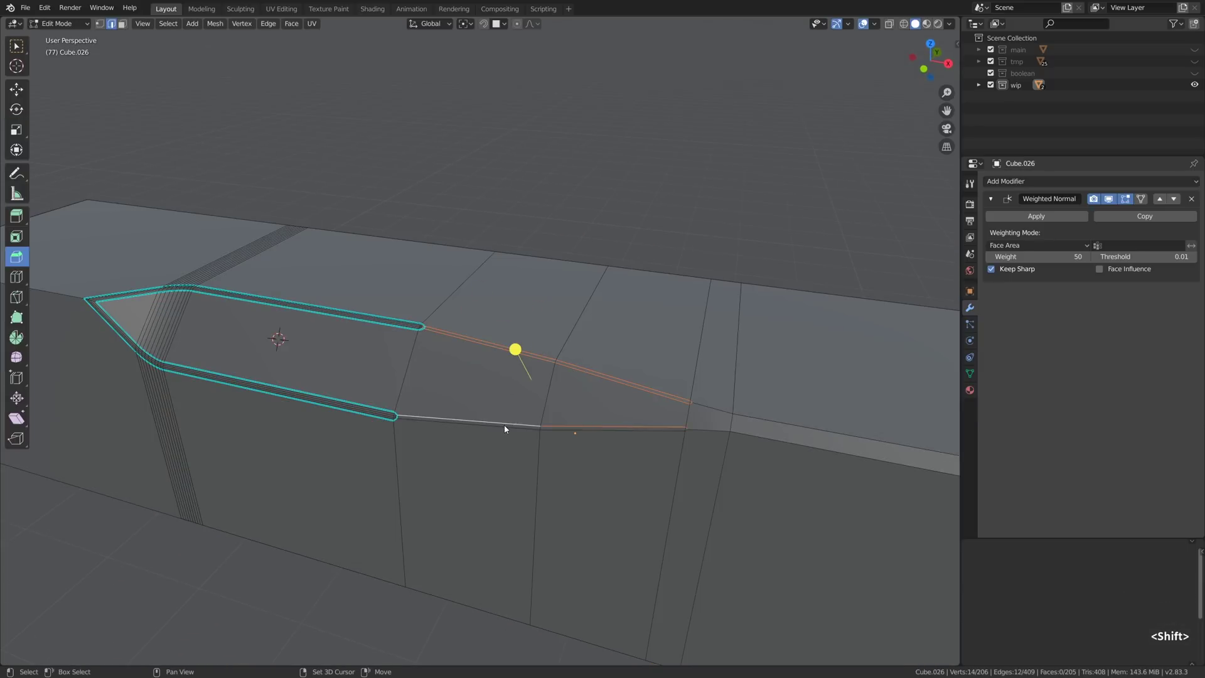
{"action": "double_click", "coordinate": [503, 426], "text": "shift"}
{"action": "right_click", "coordinate": [659, 353]}
{"action": "left_click", "coordinate": [660, 354]}
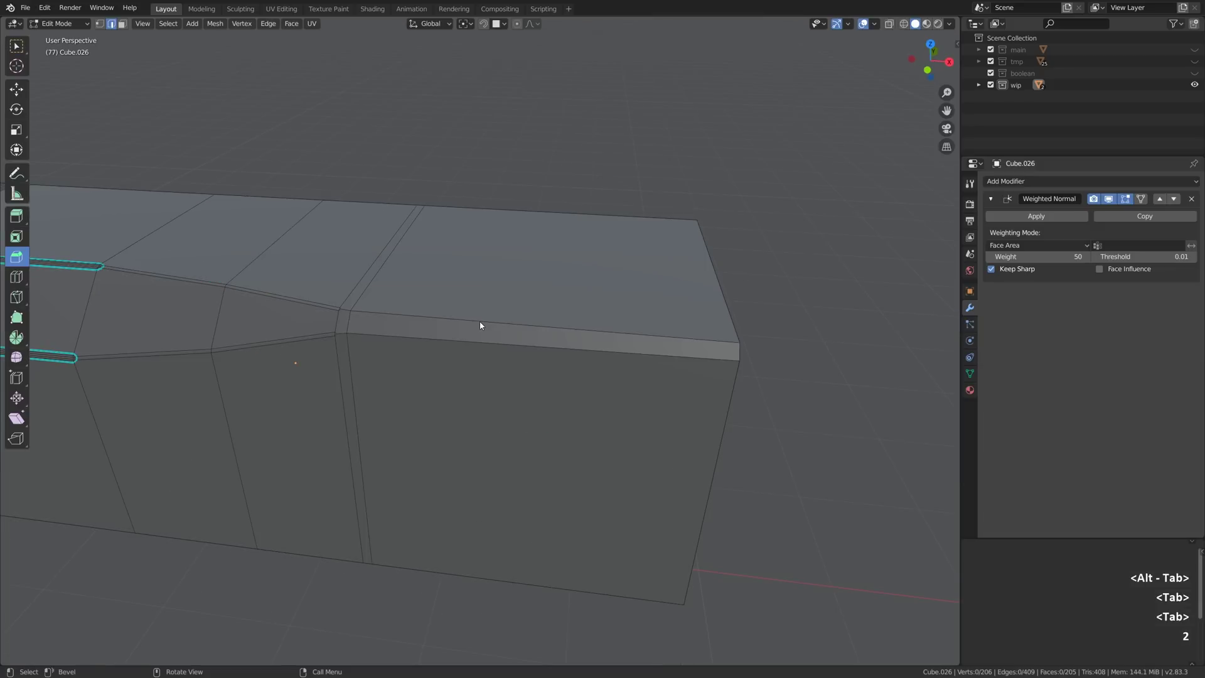
Select the two top corner edges and bevel them to a 0.0413 m offset
{"action": "left_click", "coordinate": [480, 325]}
{"action": "left_click", "coordinate": [466, 342], "text": "shift"}
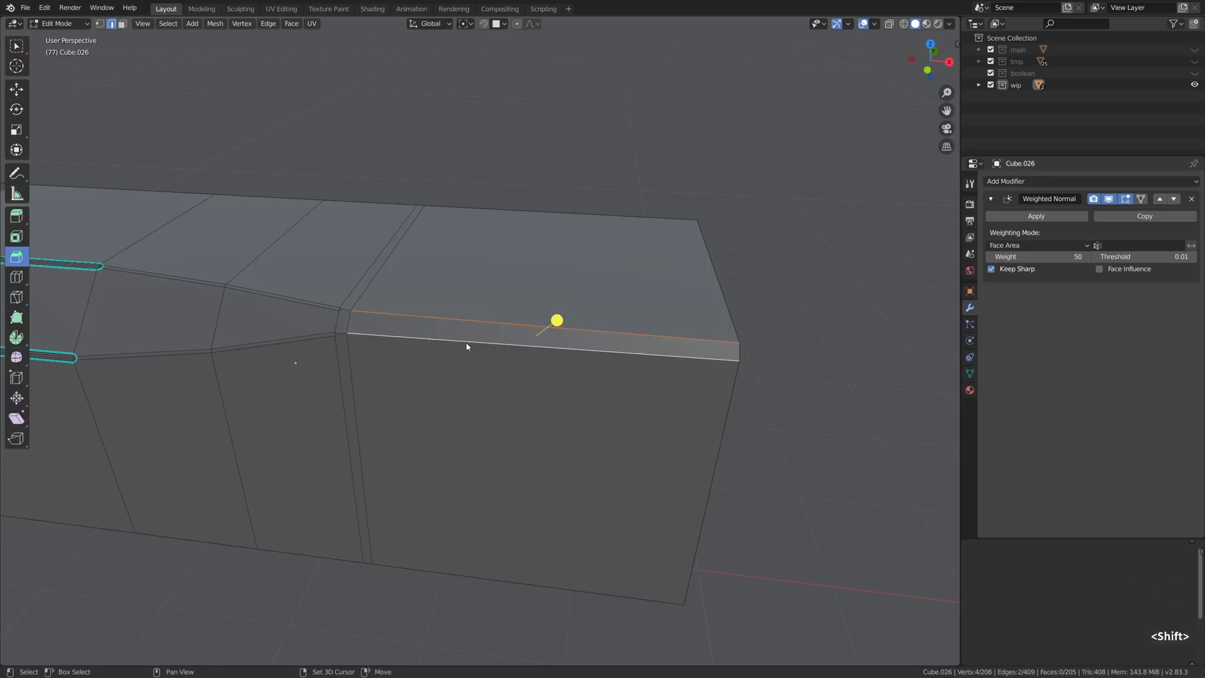
{"action": "middle_click_drag", "start_coordinate": [466, 347], "coordinate": [587, 336]}
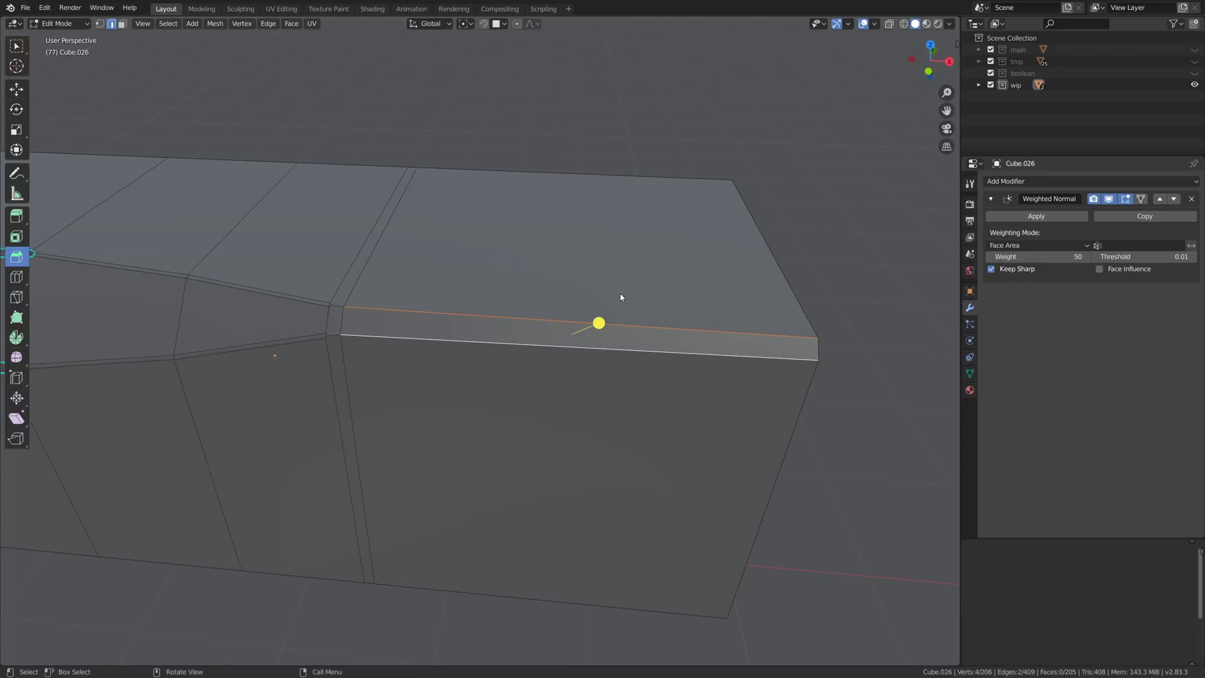
{"action": "left_click_drag", "start_coordinate": [599, 323], "coordinate": [608, 319]}
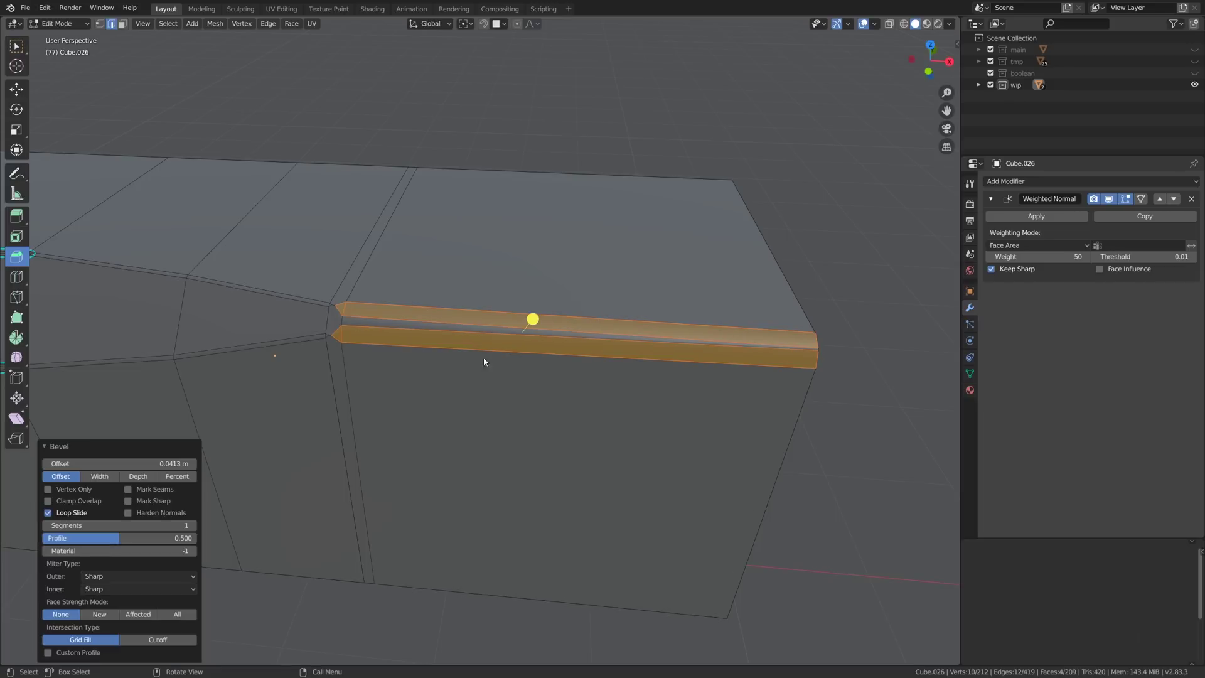
Raise the corner bevel's segment count to 30
{"action": "left_click", "coordinate": [193, 526]}
{"action": "left_click", "coordinate": [193, 526]}
{"action": "left_click", "coordinate": [193, 526]}
{"action": "left_click", "coordinate": [193, 525]}
{"action": "left_click", "coordinate": [193, 526]}
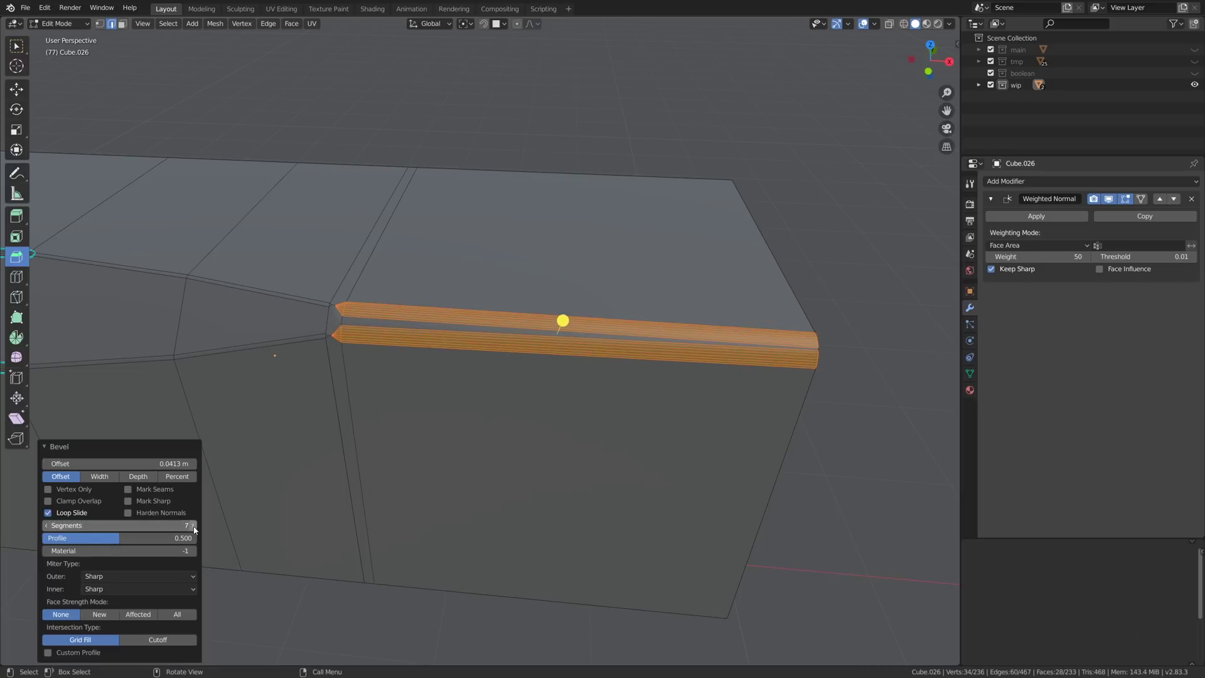
{"action": "left_click", "coordinate": [194, 526]}
{"action": "left_click", "coordinate": [193, 526]}
{"action": "left_click", "coordinate": [193, 526]}
{"action": "left_click", "coordinate": [193, 526]}
{"action": "left_click", "coordinate": [193, 526]}
{"action": "left_click", "coordinate": [193, 526]}
{"action": "left_click", "coordinate": [193, 526]}
{"action": "left_click", "coordinate": [193, 526]}
{"action": "left_click", "coordinate": [148, 526]}
{"action": "type", "text": "25"}
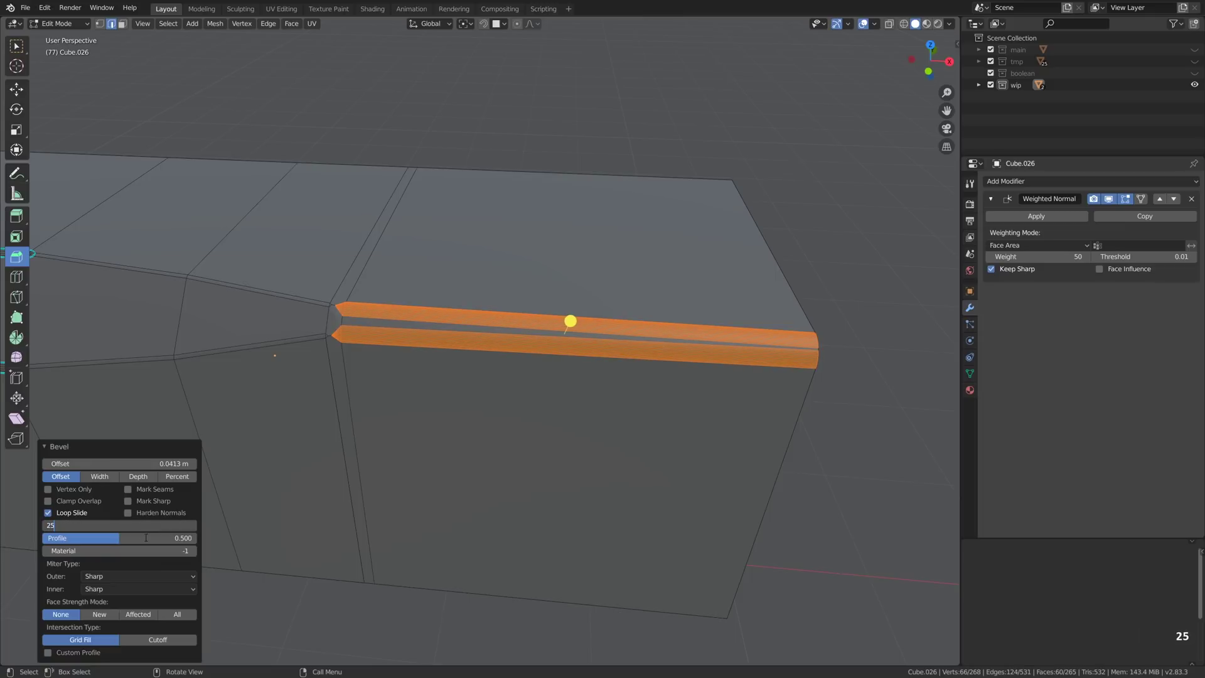
{"action": "key", "text": "Return"}
{"action": "left_click", "coordinate": [119, 524]}
{"action": "type", "text": "30"}
{"action": "key", "text": "Return"}
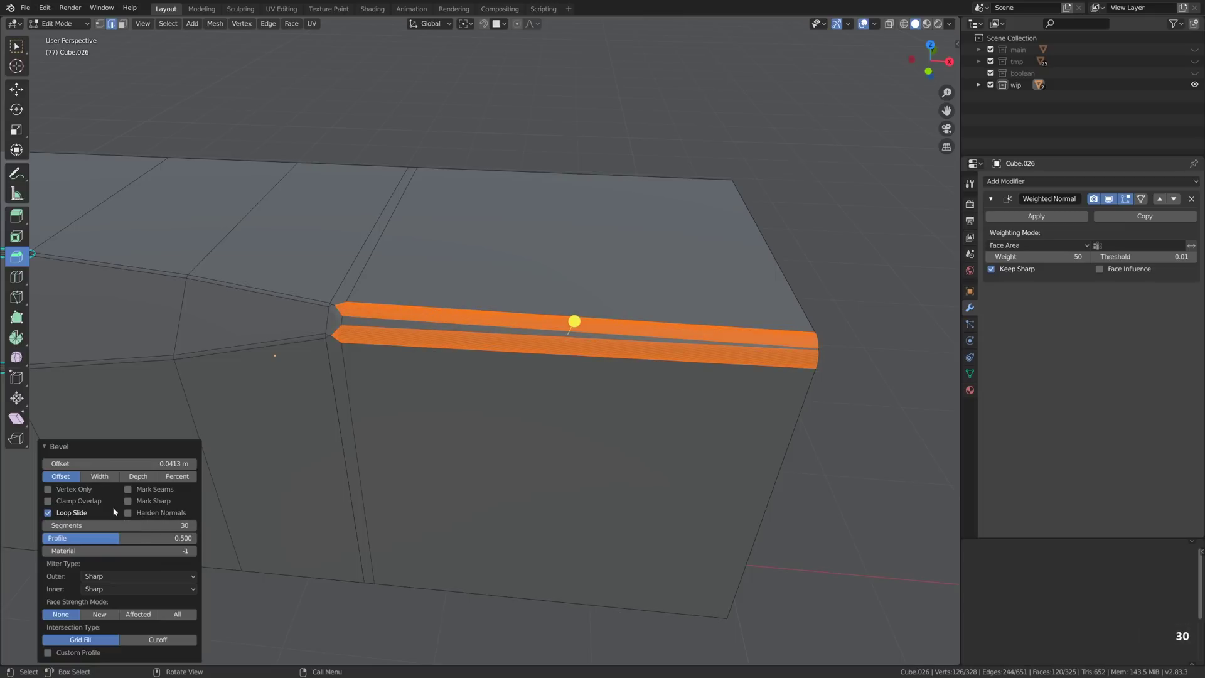
{"action": "scroll", "coordinate": [494, 324], "scroll_direction": "up", "scroll_amount": 2}
{"action": "scroll", "coordinate": [248, 329], "scroll_direction": "up", "scroll_amount": 2}
{"action": "scroll", "coordinate": [86, 319], "scroll_direction": "up", "scroll_amount": 2}
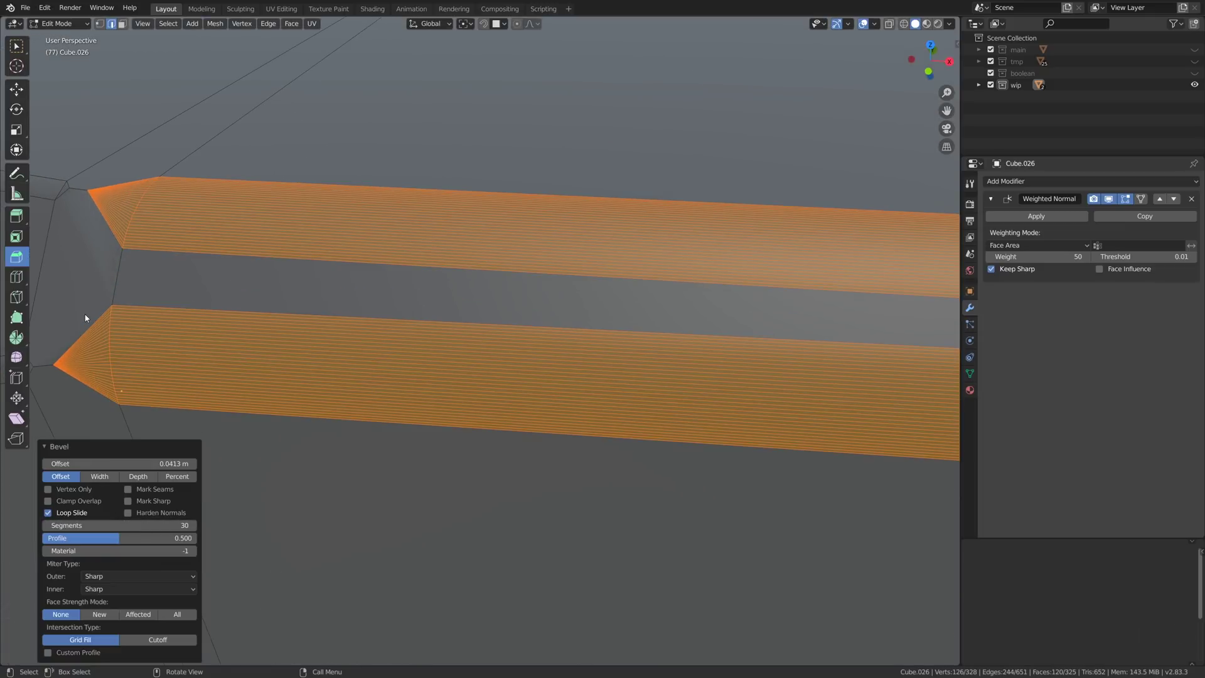
{"action": "scroll", "coordinate": [86, 318], "scroll_direction": "down", "scroll_amount": 5}
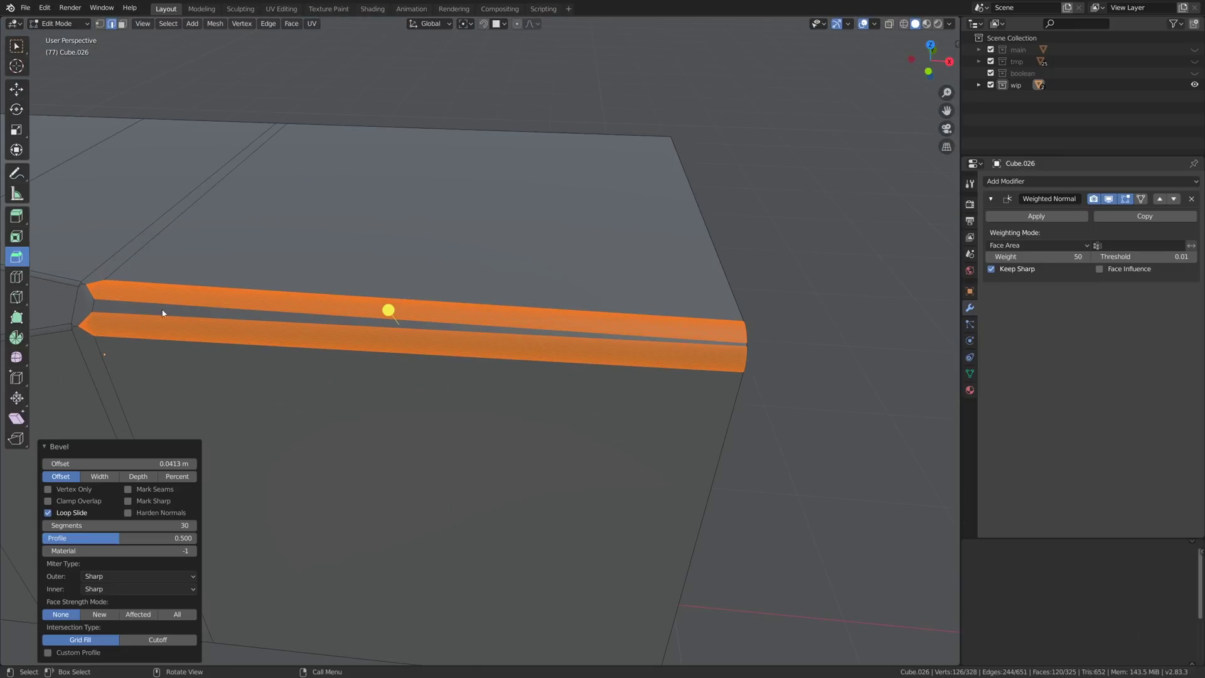
{"action": "middle_click_drag", "start_coordinate": [443, 330], "coordinate": [556, 334]}
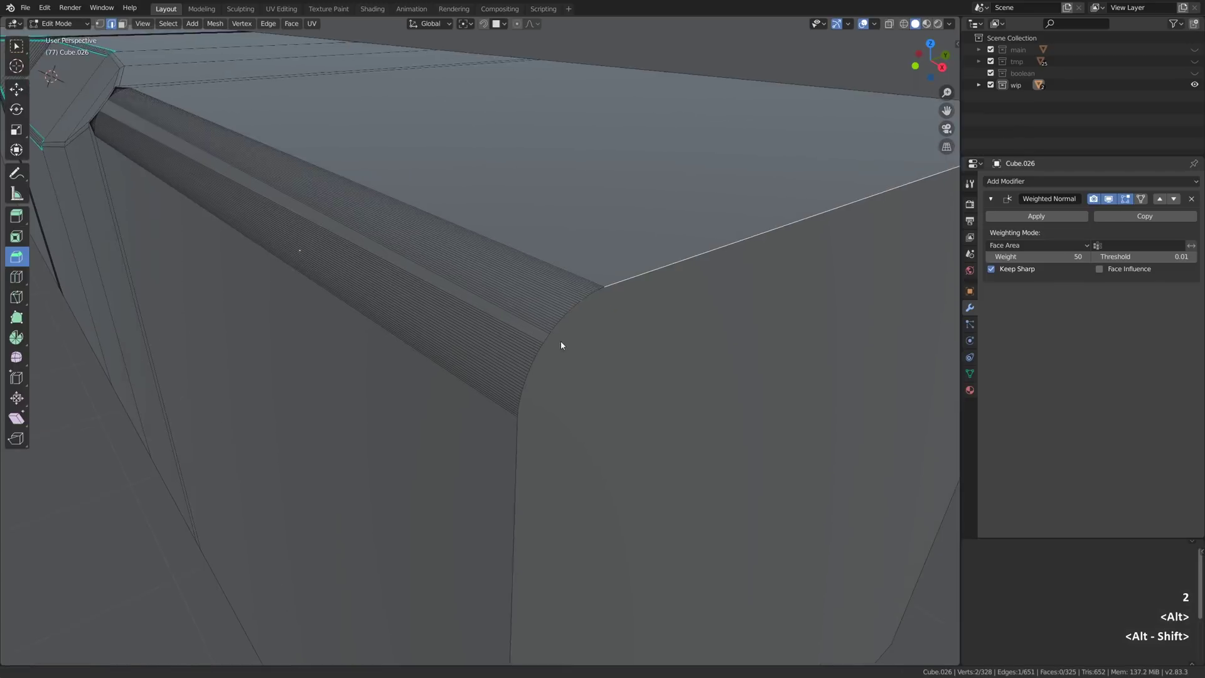
Select the rounded corner's edge path and apply LoopTools Relax
{"action": "middle_click_drag", "start_coordinate": [560, 341], "coordinate": [544, 282], "text": "shift"}
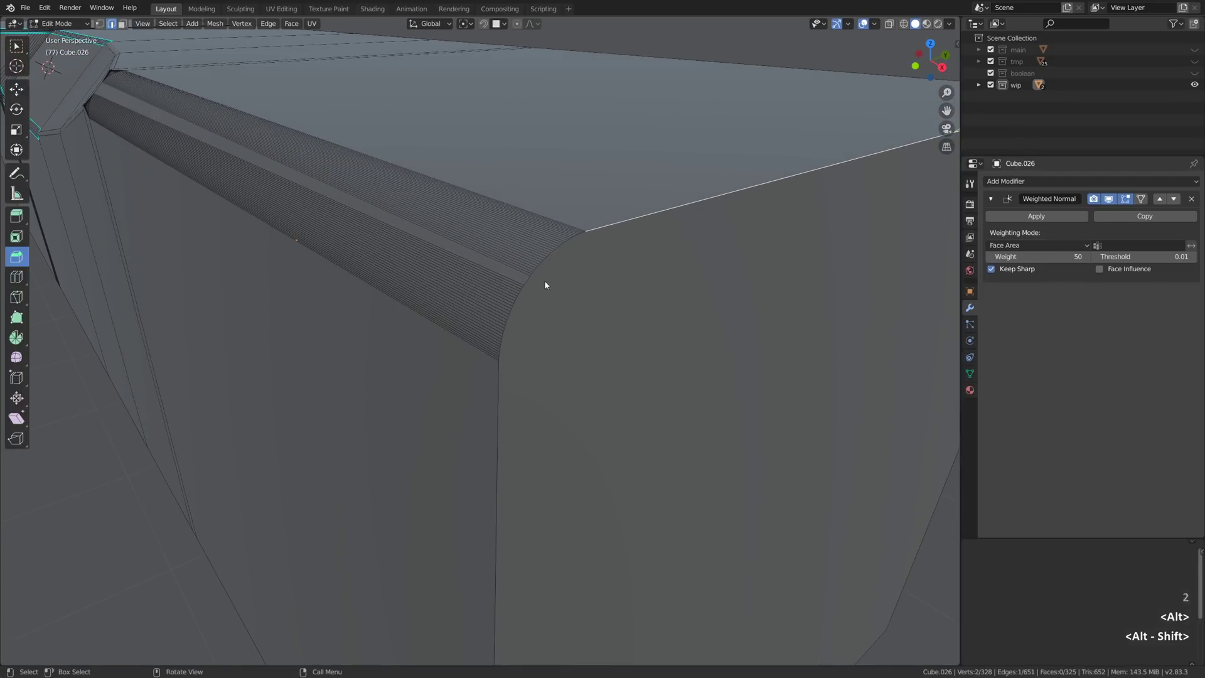
{"action": "scroll", "coordinate": [571, 230], "scroll_direction": "up", "scroll_amount": 2}
{"action": "left_click", "coordinate": [509, 312], "text": "ctrl"}
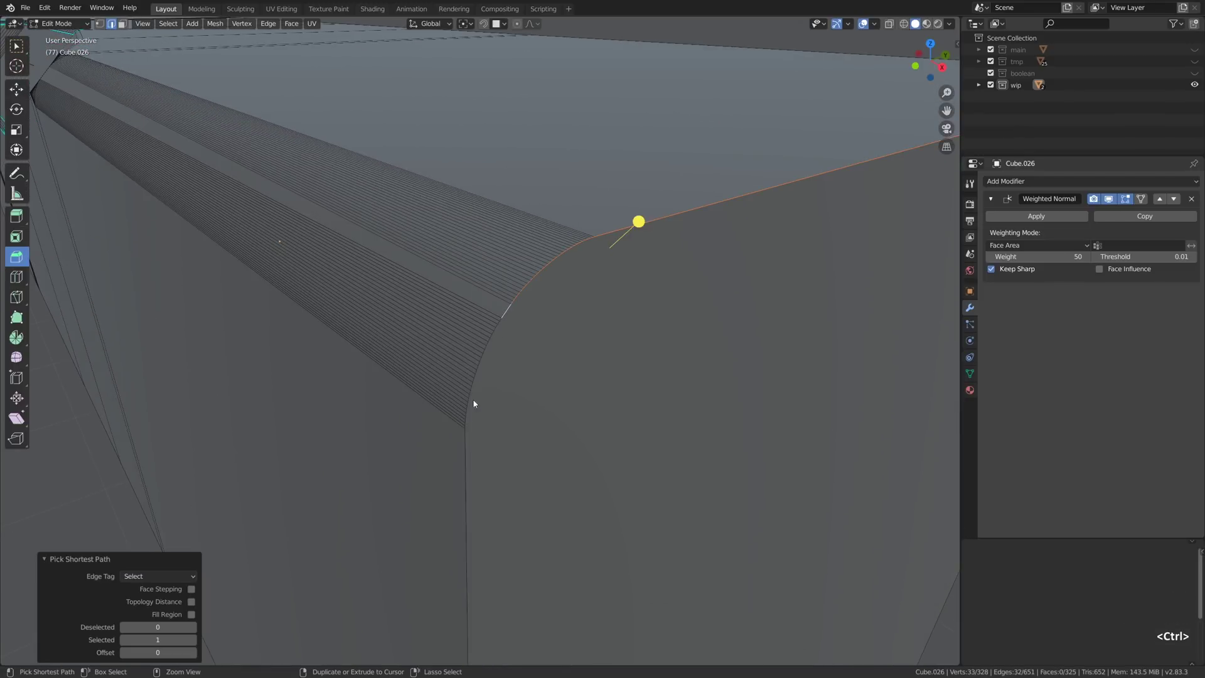
{"action": "left_click", "coordinate": [462, 452], "text": "ctrl"}
{"action": "scroll", "coordinate": [473, 442], "scroll_direction": "down", "scroll_amount": 6}
{"action": "middle_click_drag", "start_coordinate": [479, 437], "coordinate": [543, 278], "text": "shift"}
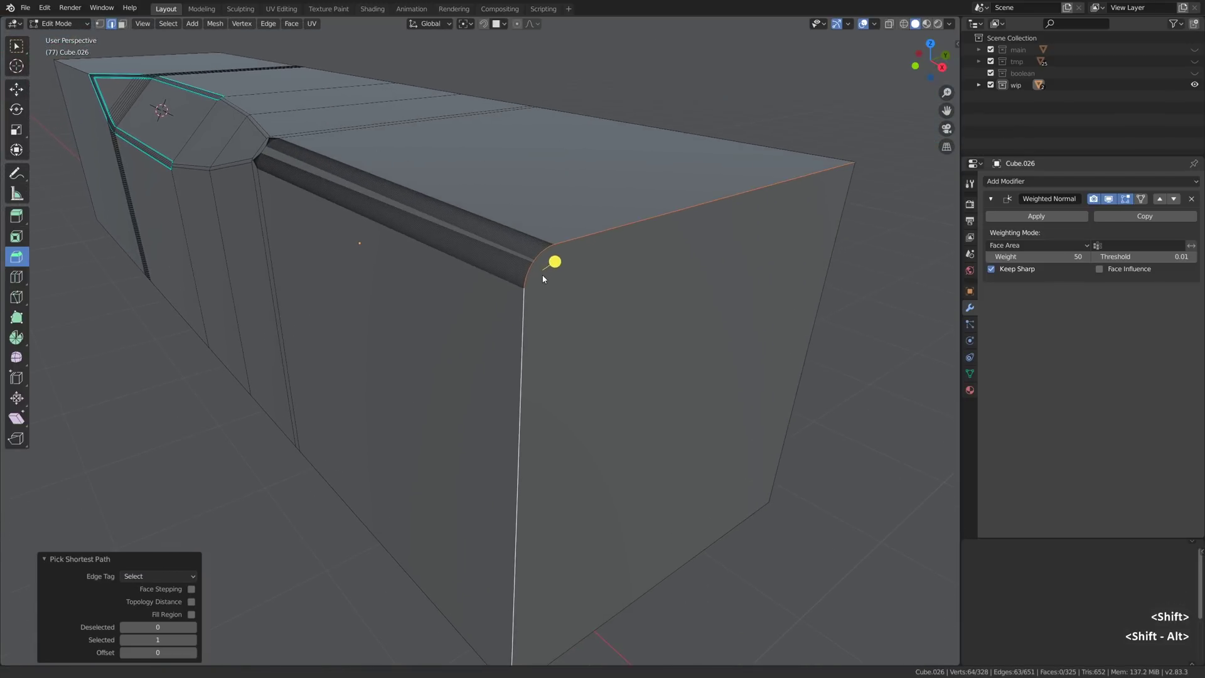
{"action": "right_click", "coordinate": [716, 138]}
{"action": "mouse_move", "coordinate": [725, 32]}
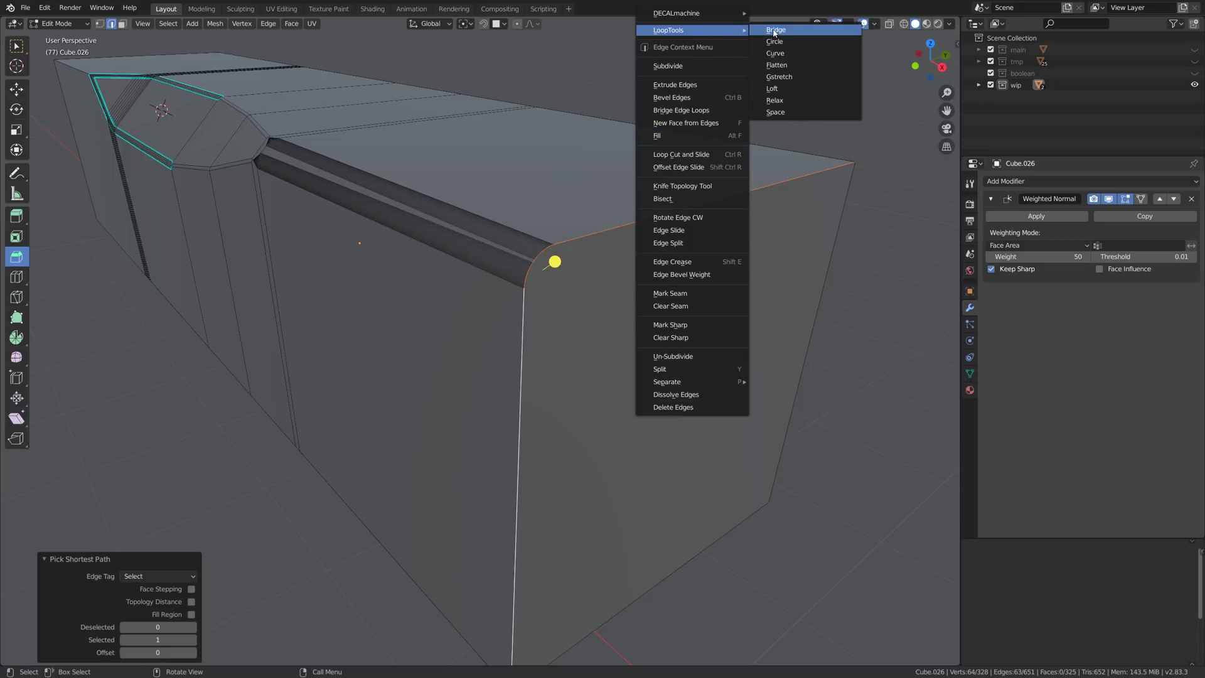
{"action": "left_click", "coordinate": [807, 101]}
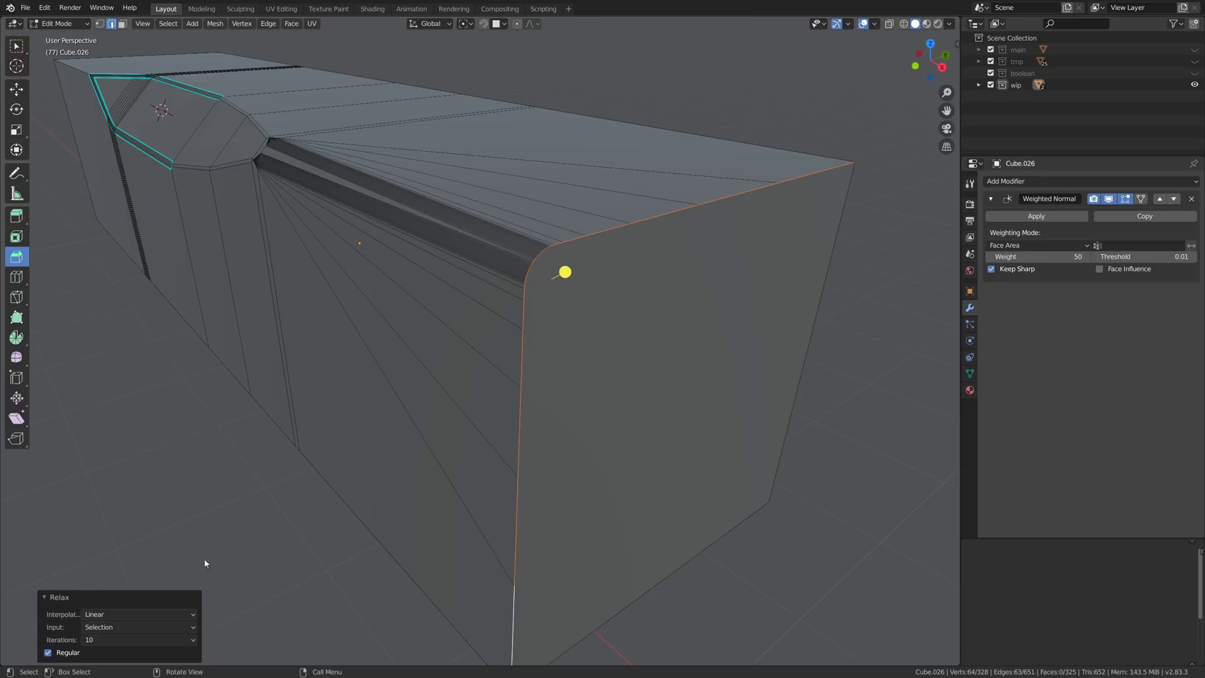
Set the Relax to 10 iterations with Linear interpolation
{"action": "left_click", "coordinate": [96, 639]}
{"action": "left_click", "coordinate": [97, 625]}
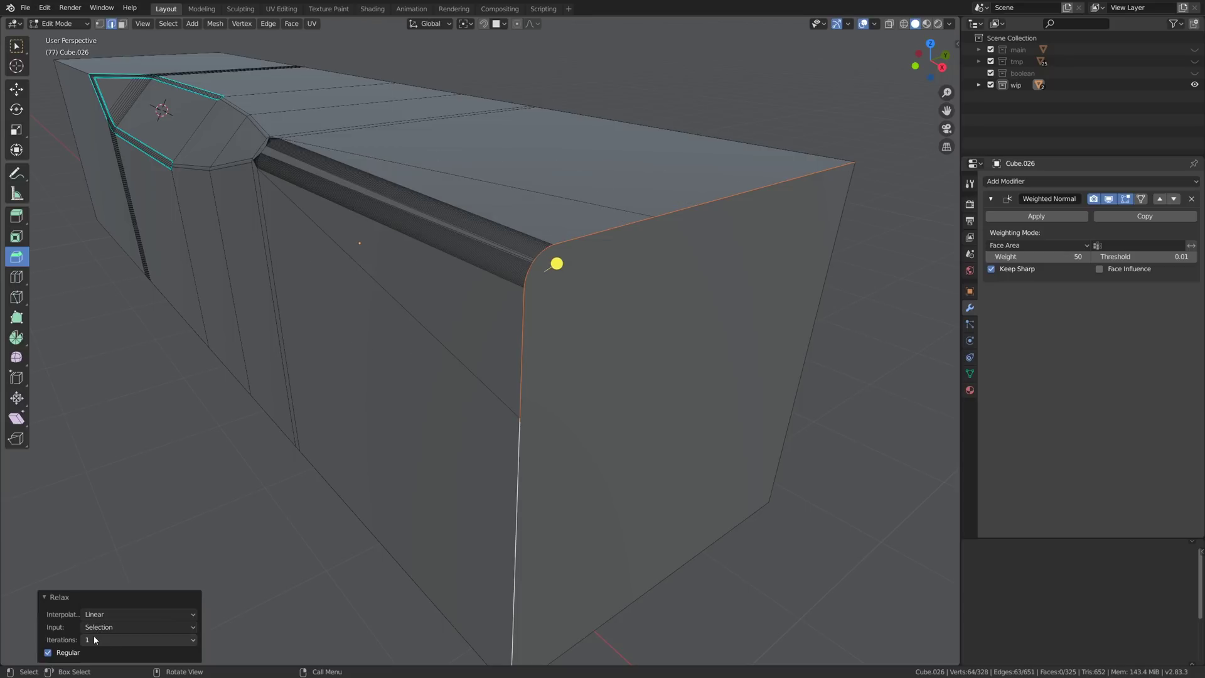
{"action": "left_click", "coordinate": [91, 639]}
{"action": "left_click", "coordinate": [98, 588]}
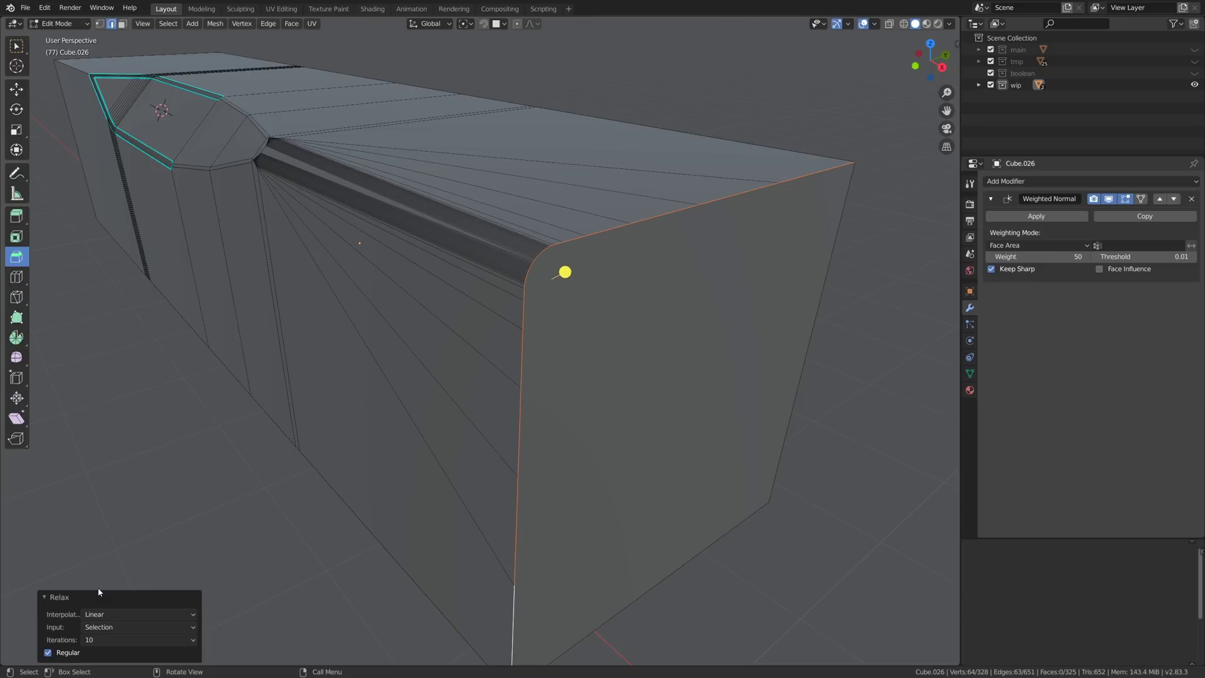
{"action": "left_click", "coordinate": [107, 614]}
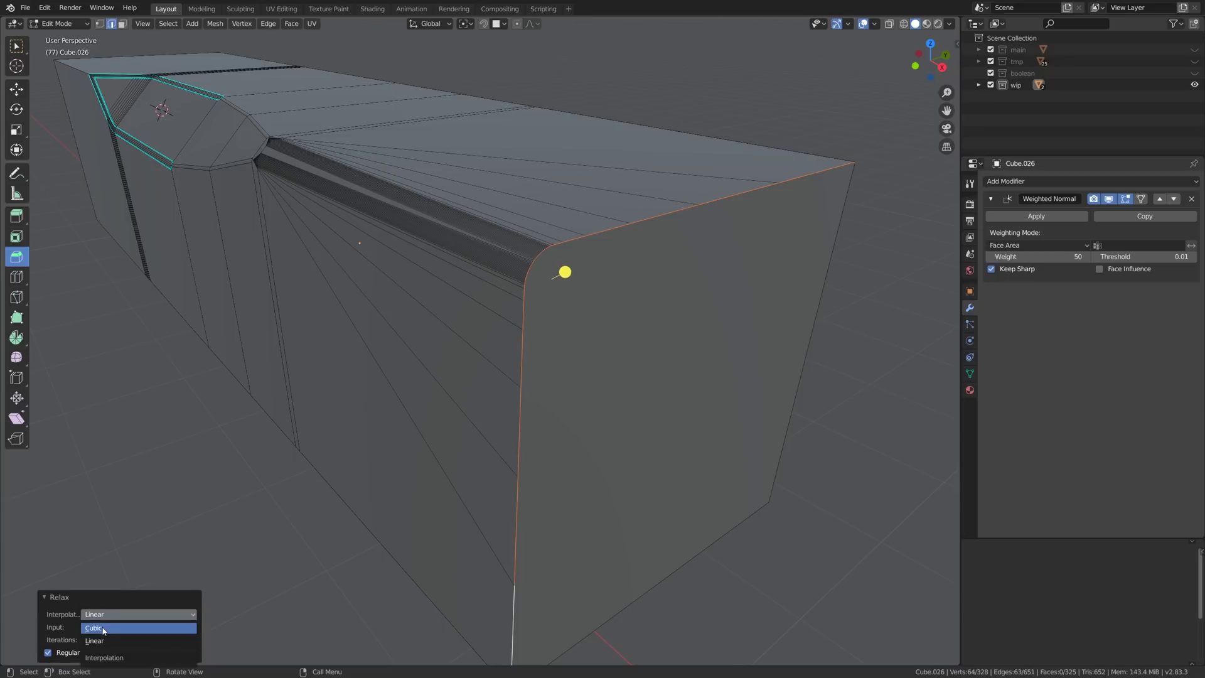
{"action": "left_click", "coordinate": [104, 629]}
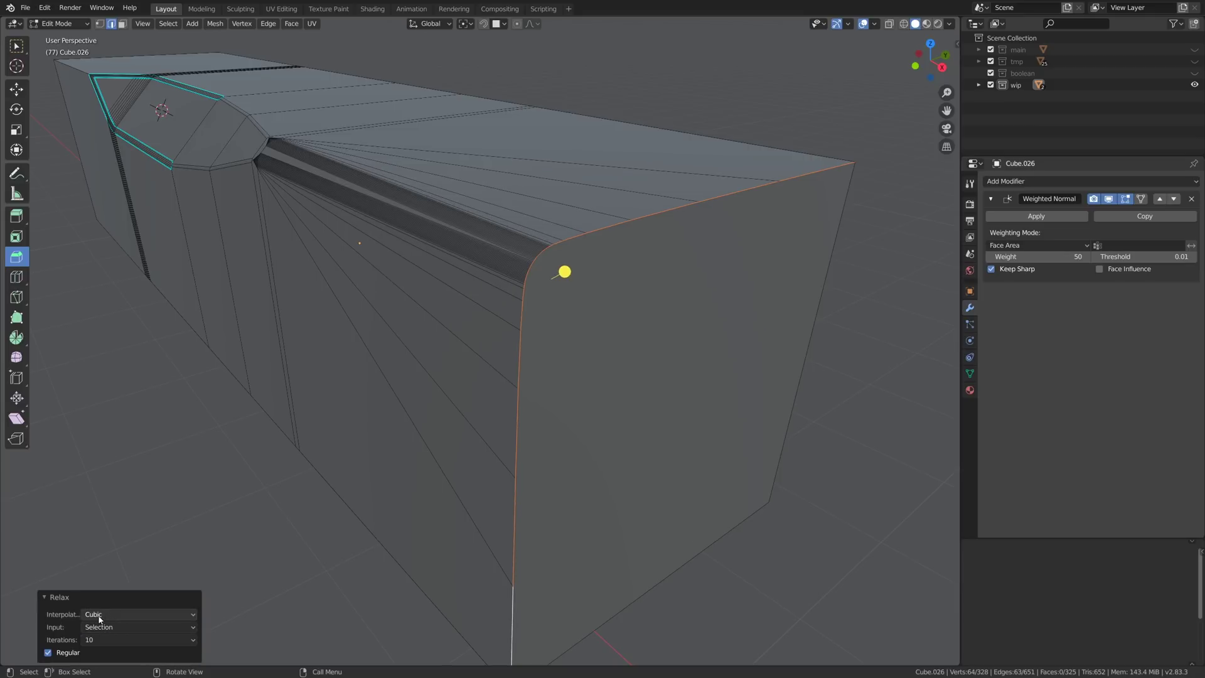
{"action": "left_click", "coordinate": [110, 616]}
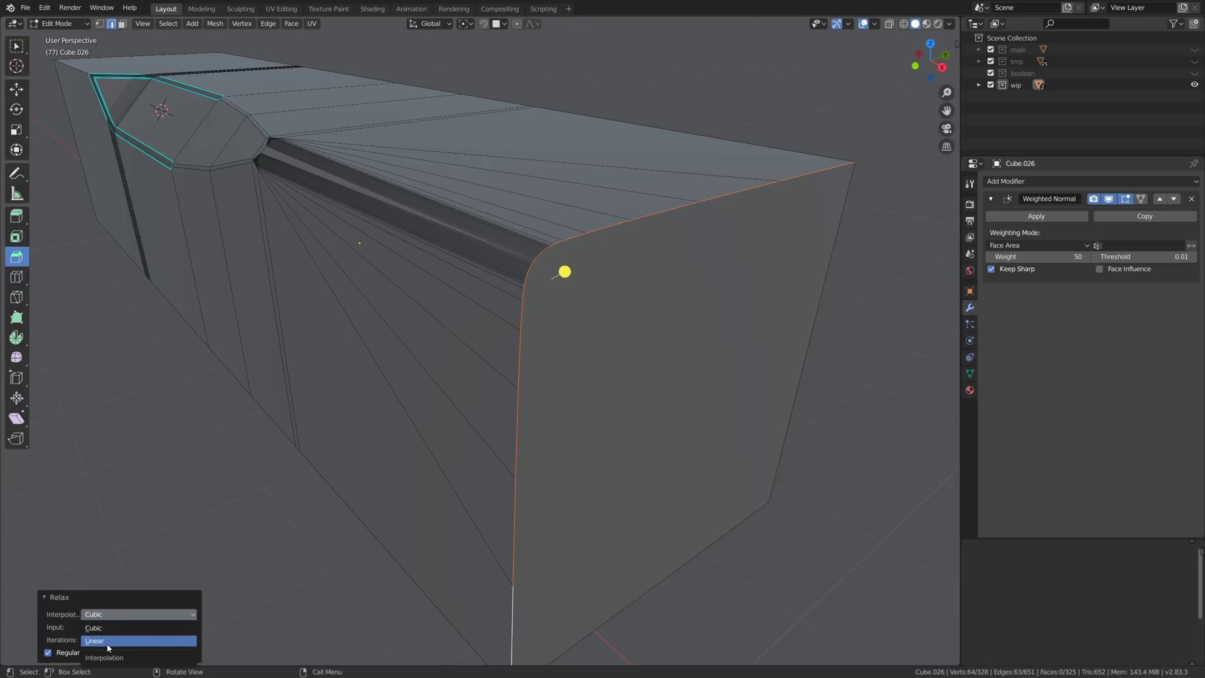
{"action": "left_click", "coordinate": [108, 641]}
Repeat the Relax four more times to widen the corner into a sweeping curve
{"action": "key", "text": "shift+r"}
{"action": "key", "text": "shift+r"}
{"action": "key", "text": "shift+r"}
{"action": "key", "text": "shift+r"}
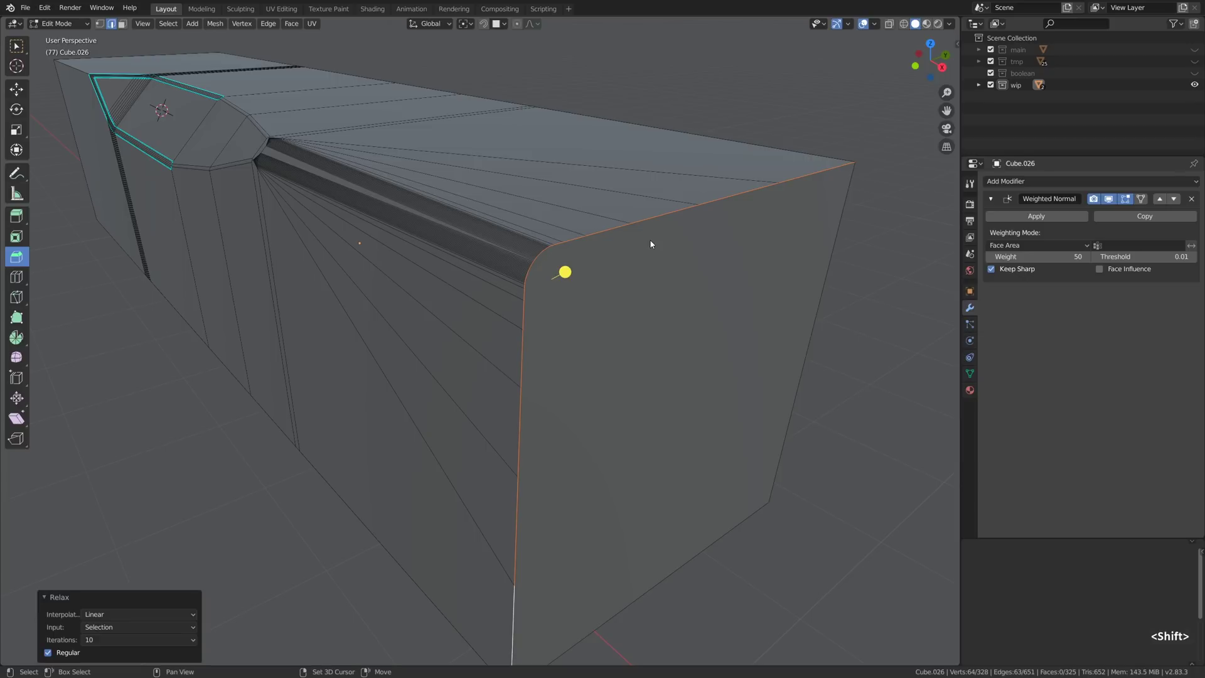
{"action": "key", "text": "shift+r"}
{"action": "key", "text": "shift+r"}
{"action": "key", "text": "shift+r"}
{"action": "key", "text": "shift+r"}
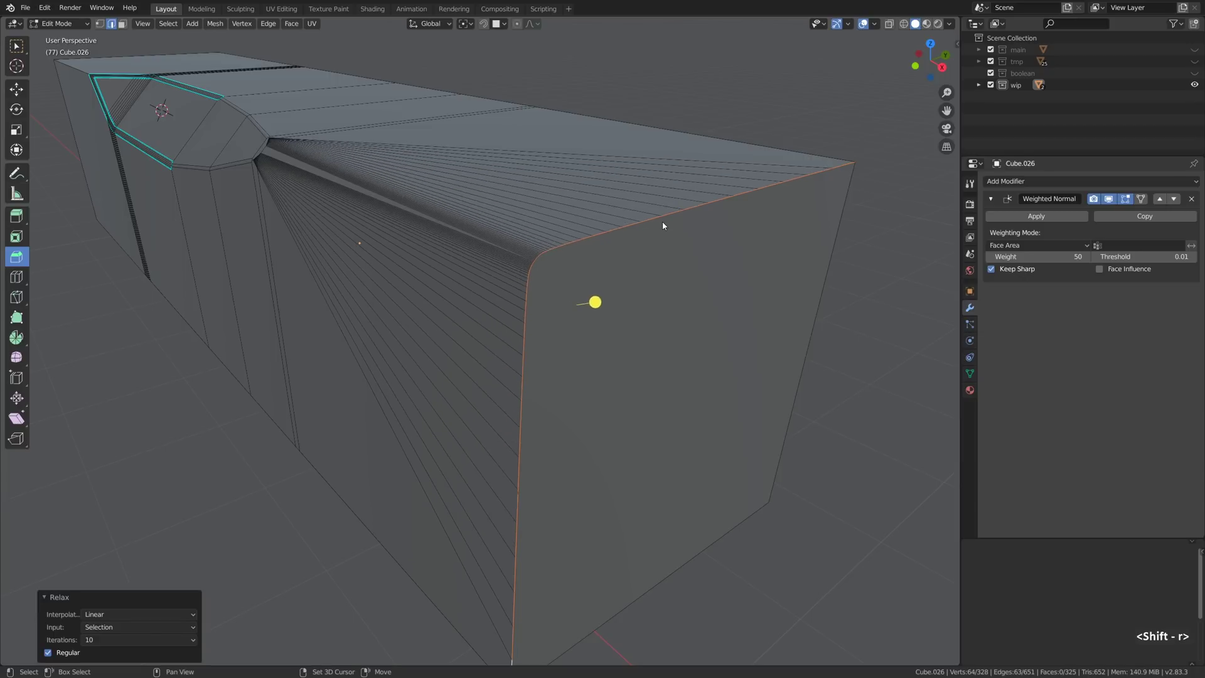
{"action": "key", "text": "shift+r"}
{"action": "key", "text": "shift+r"}
{"action": "key", "text": "shift+r"}
{"action": "key", "text": "shift+r"}
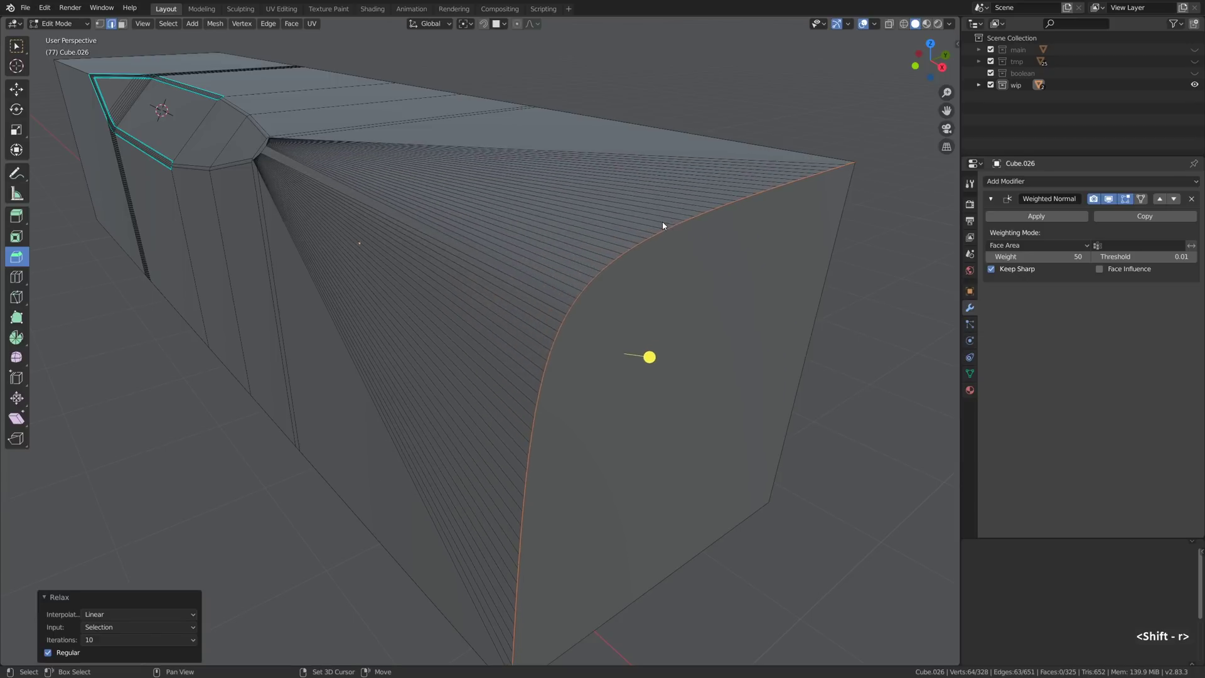
{"action": "key", "text": "shift+r"}
{"action": "key", "text": "shift+r"}
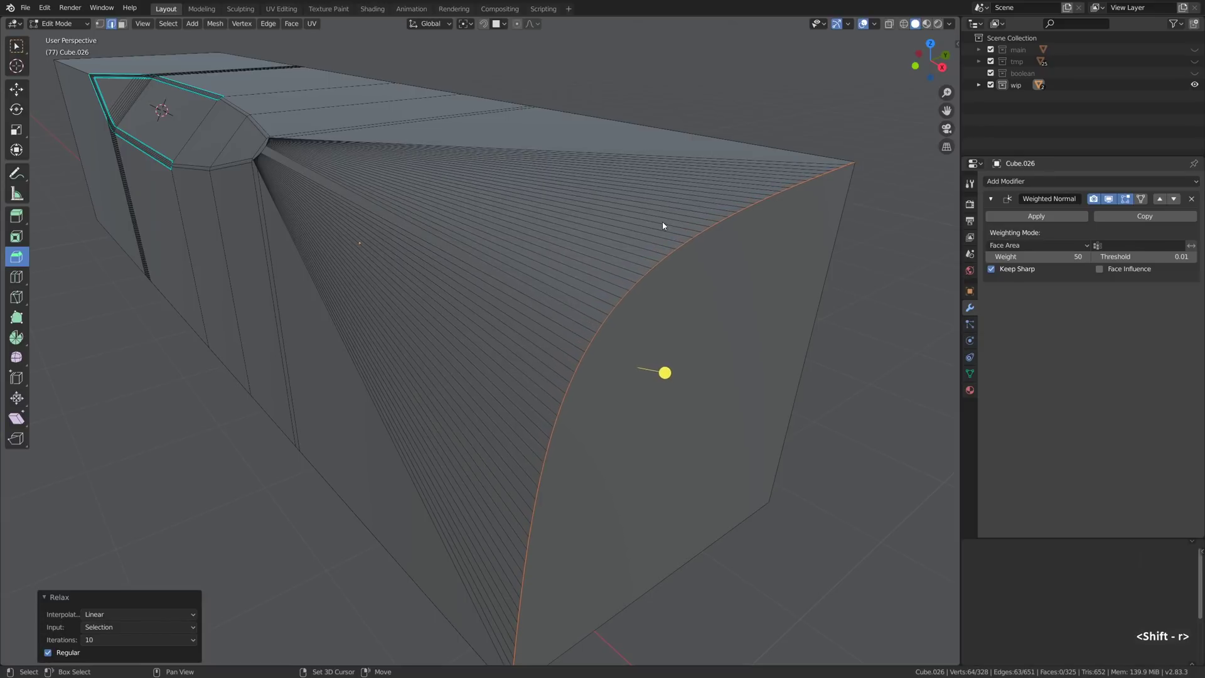
{"action": "scroll", "coordinate": [662, 226], "scroll_direction": "down", "scroll_amount": 3}
{"action": "middle_click_drag", "start_coordinate": [661, 233], "coordinate": [668, 257]}
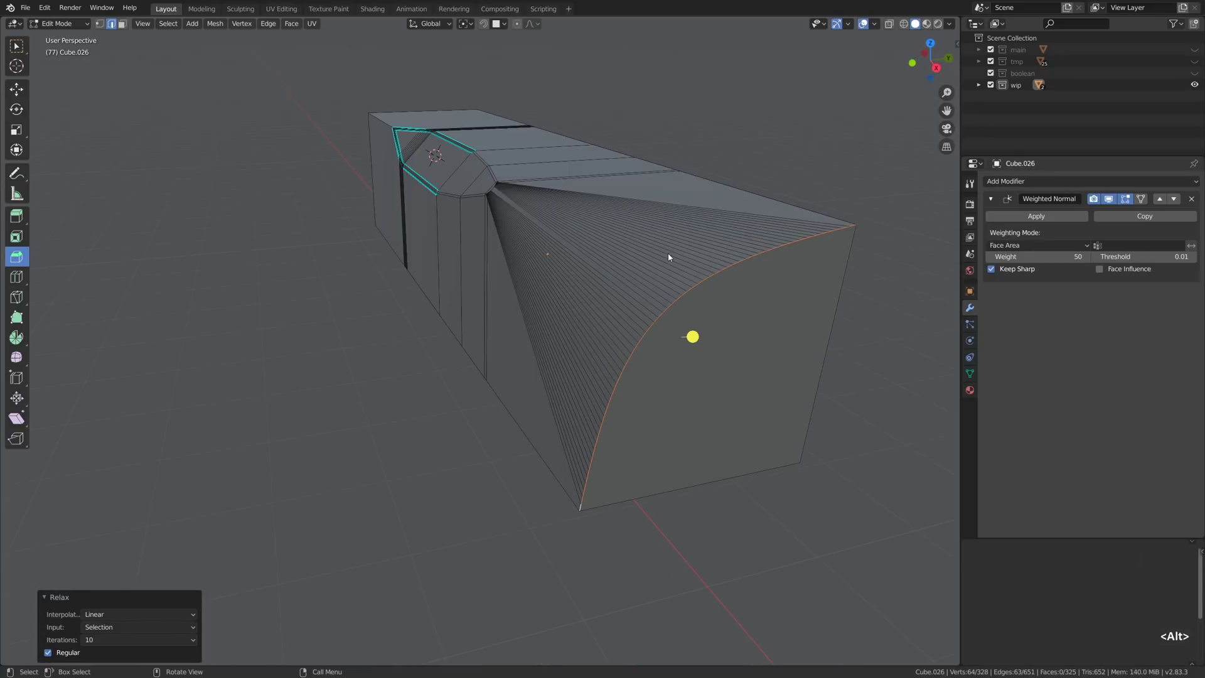
Evenly space the corner loop's vertices with LoopTools Space
{"action": "right_click", "coordinate": [868, 136]}
{"action": "mouse_move", "coordinate": [868, 134]}
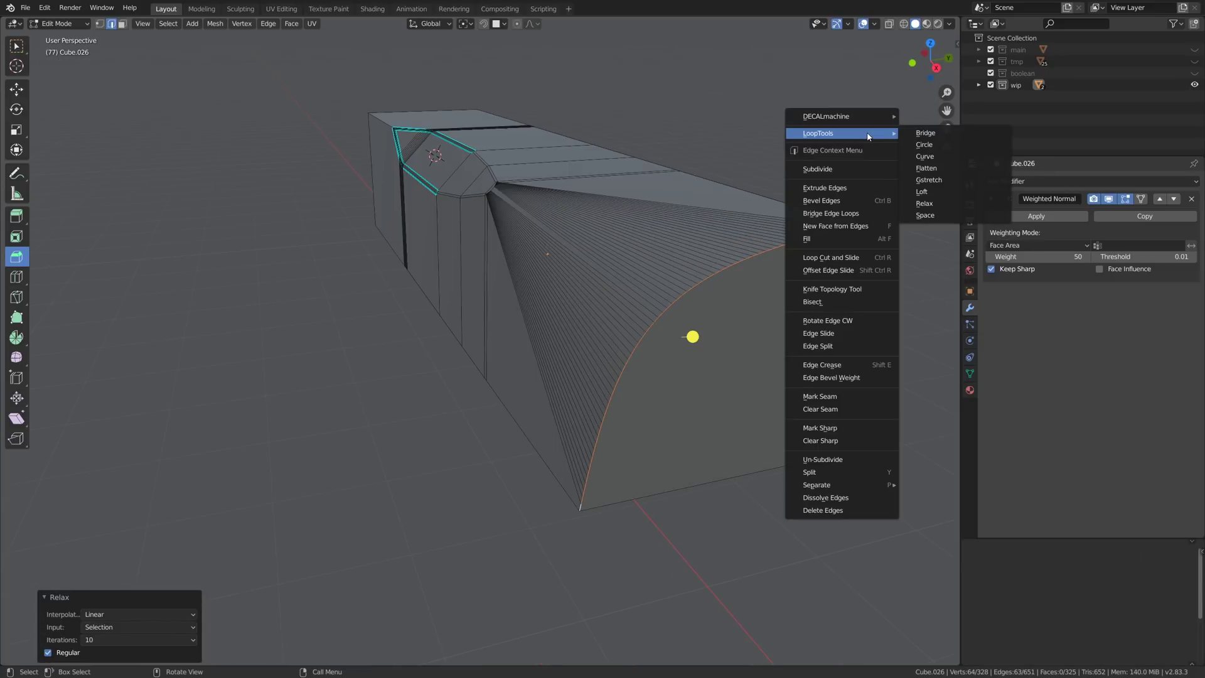
{"action": "left_click", "coordinate": [941, 220]}
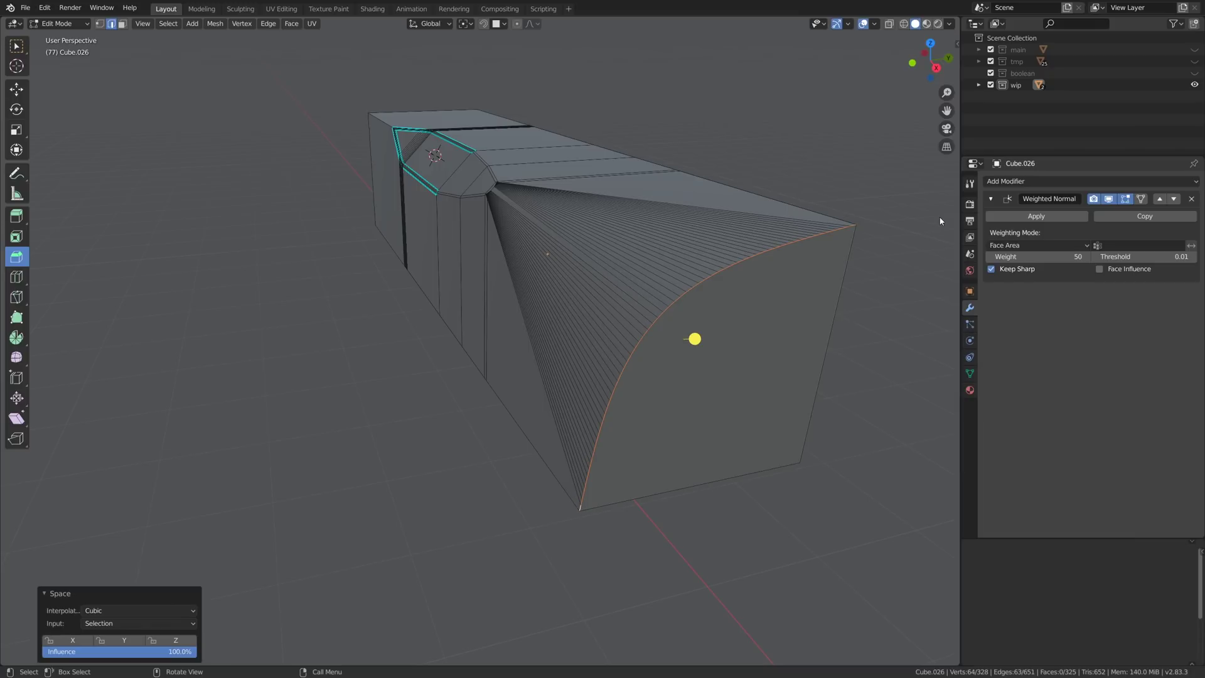
{"action": "scroll", "coordinate": [492, 188], "scroll_direction": "up", "scroll_amount": 8}
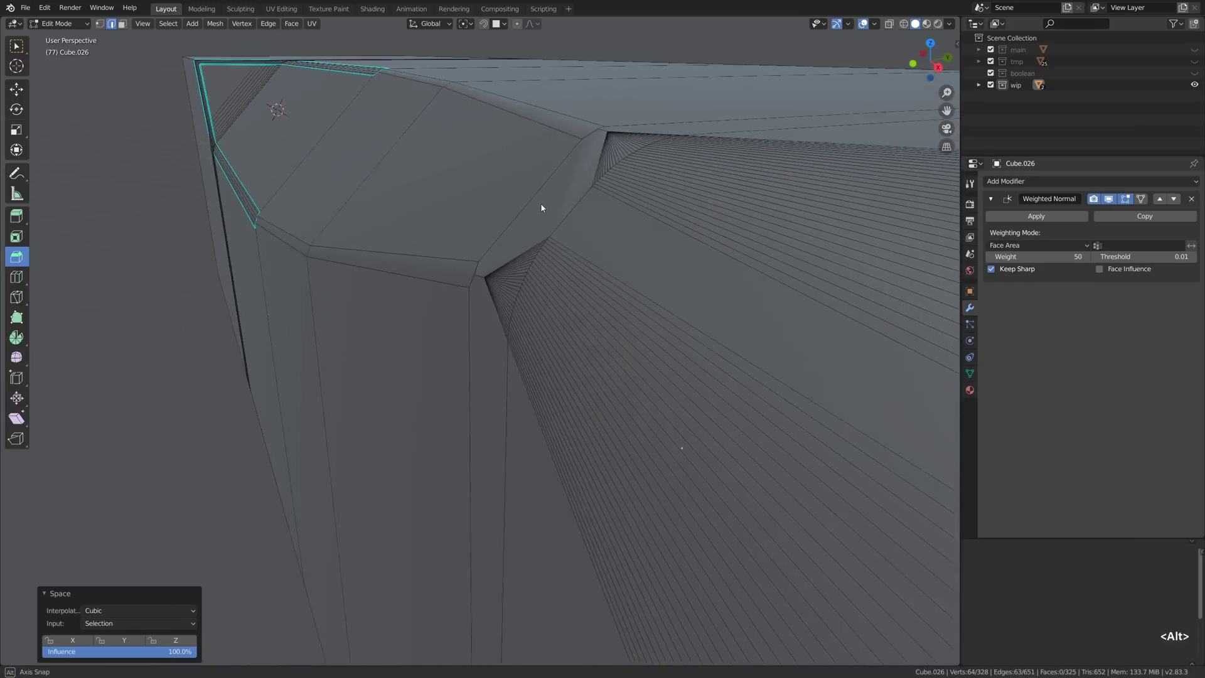
Select the curved edge path across the fanned edges and space its vertices evenly
{"action": "left_click", "coordinate": [669, 243], "text": "ctrl"}
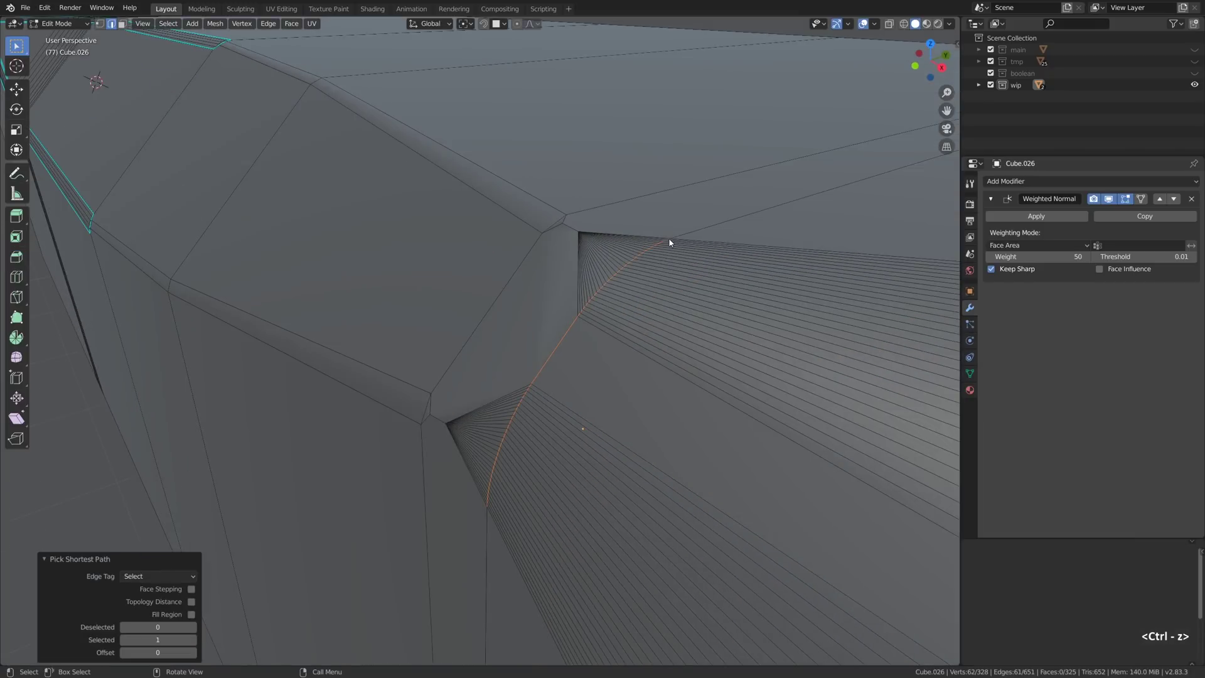
{"action": "right_click", "coordinate": [766, 191]}
{"action": "mouse_move", "coordinate": [770, 194]}
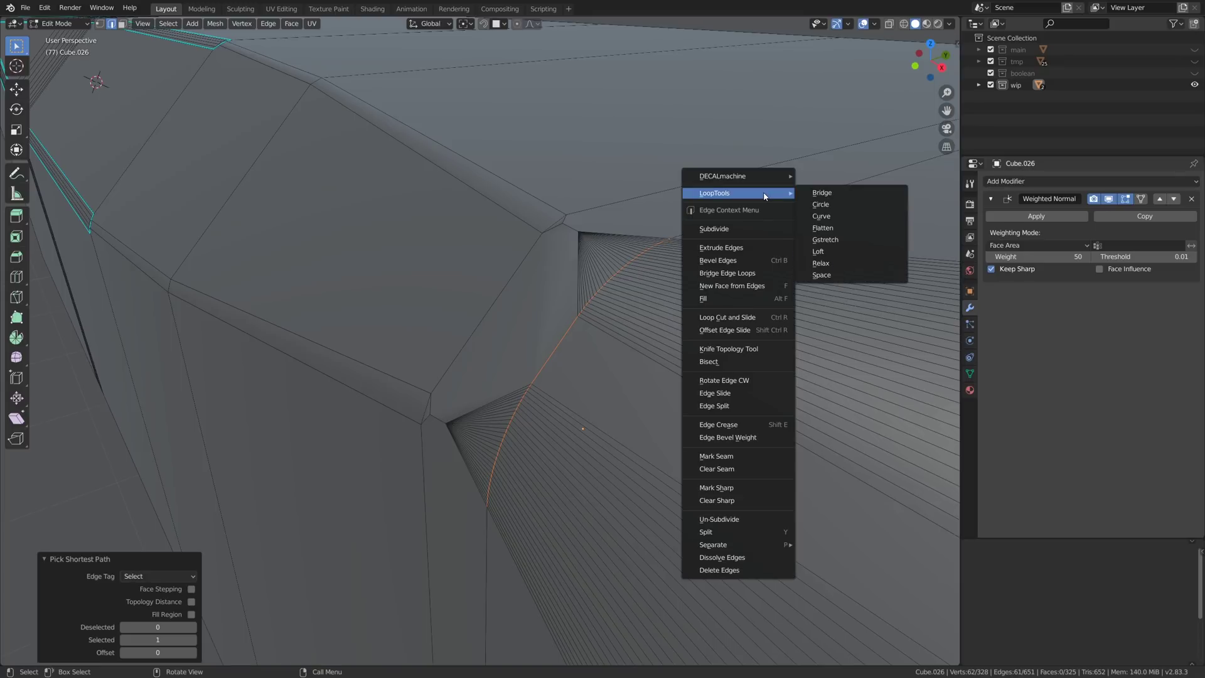
{"action": "left_click", "coordinate": [828, 275]}
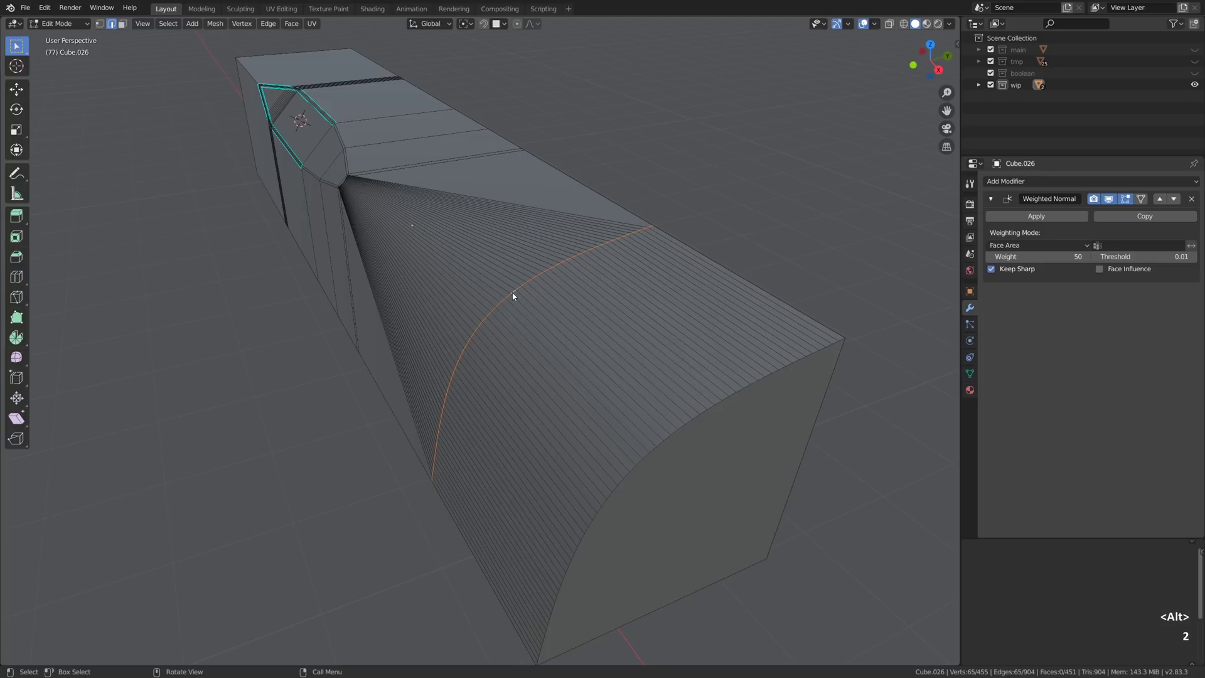
Bevel the fanned end with 33 segments at 1.62 m offset, softening the profile to 0.141
{"action": "key", "text": "ctrl+b"}
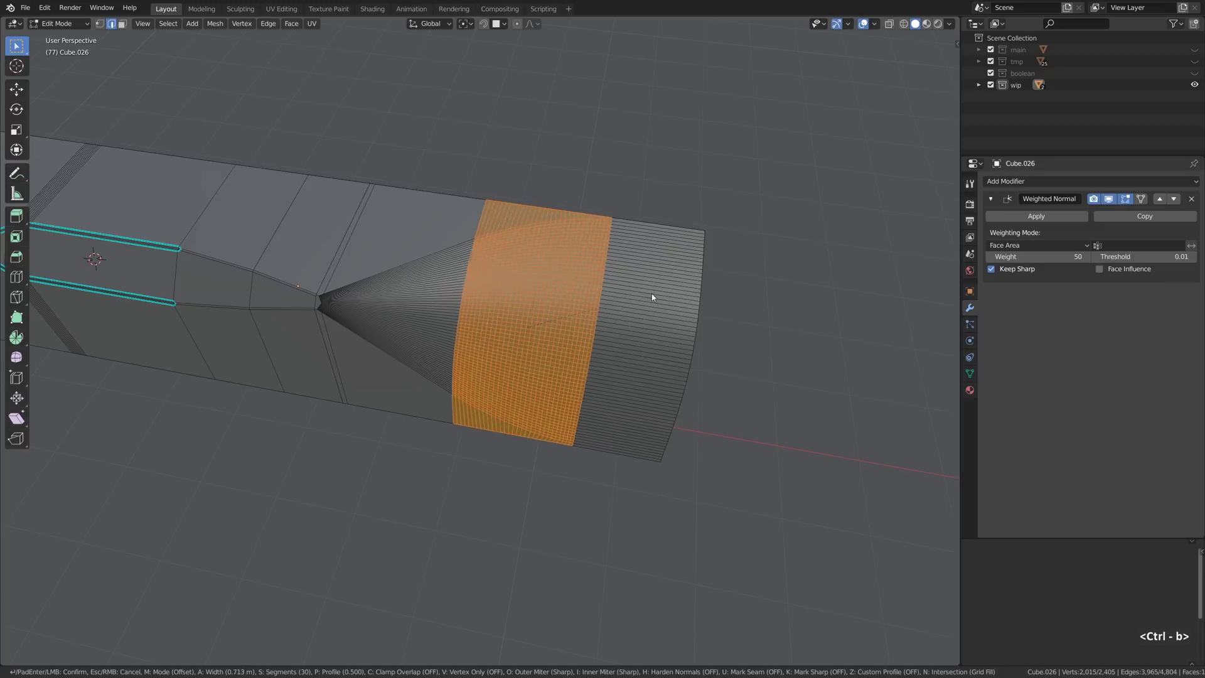
{"action": "scroll", "coordinate": [737, 309], "scroll_direction": "up", "scroll_amount": 1}
{"action": "left_click", "coordinate": [736, 304]}
{"action": "middle_click_drag", "start_coordinate": [736, 304], "coordinate": [574, 311]}
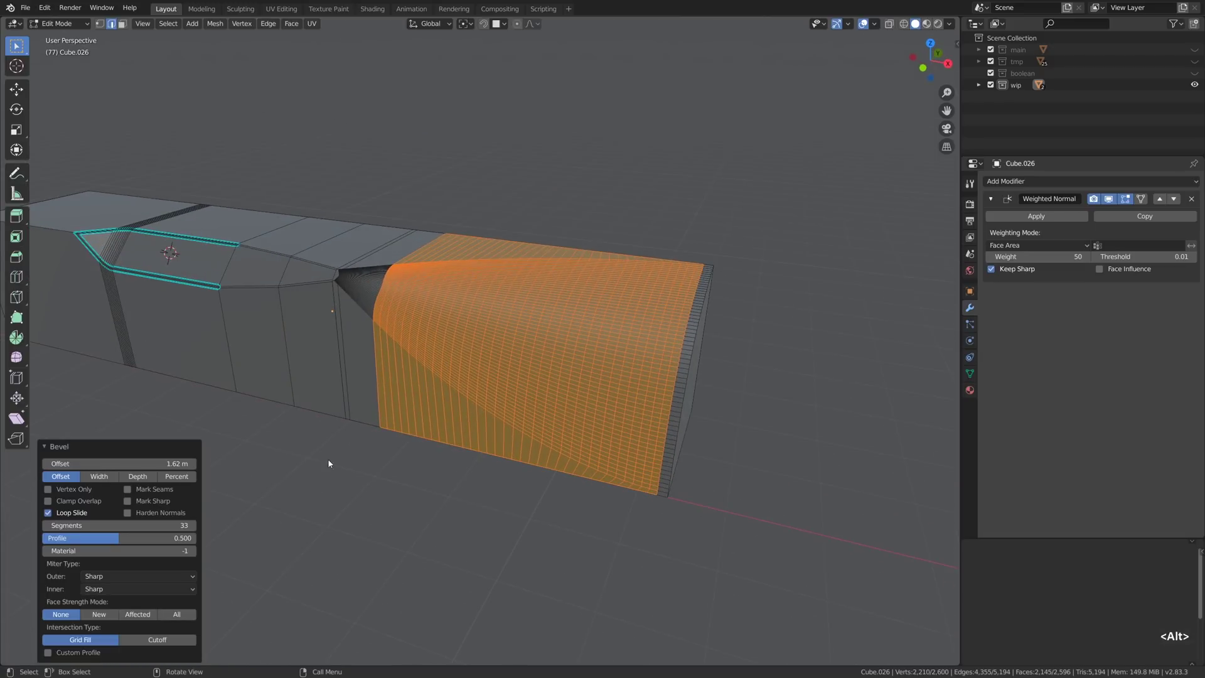
{"action": "mouse_move", "coordinate": [160, 538]}
{"action": "left_mouse_down"}
{"action": "mouse_move", "coordinate": [53, 537]}
{"action": "mouse_move", "coordinate": [165, 537]}
{"action": "left_mouse_up"}
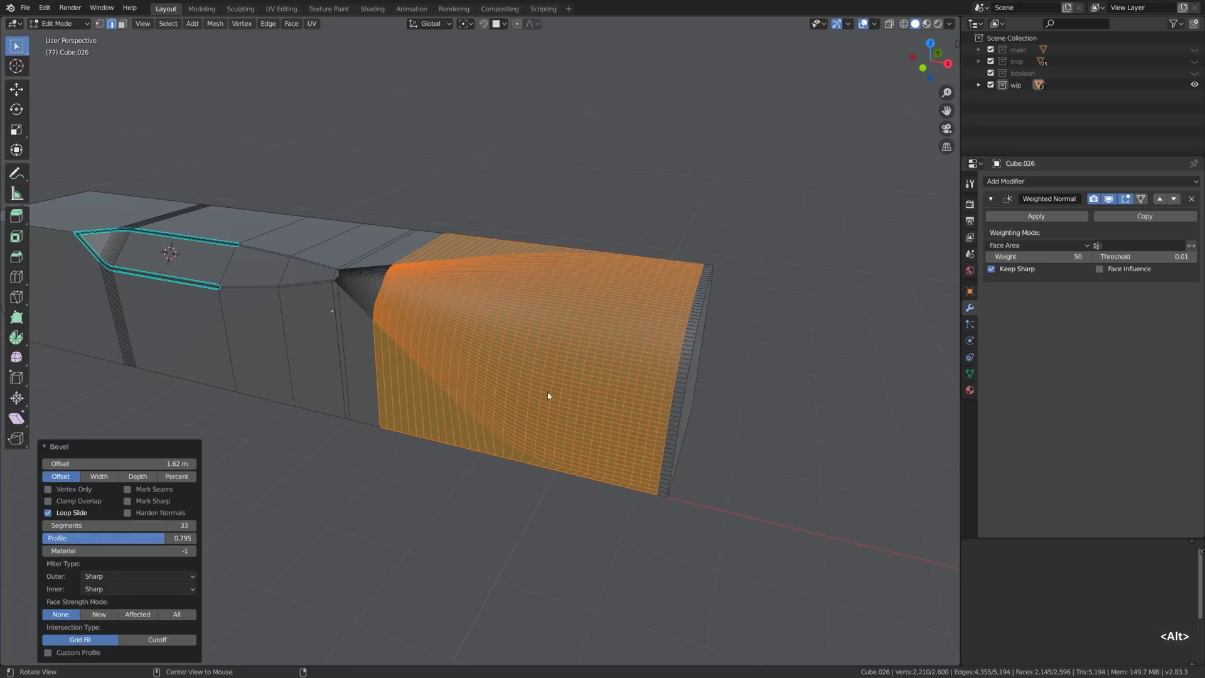
{"action": "middle_click_drag", "start_coordinate": [548, 398], "coordinate": [500, 351], "text": "alt"}
{"action": "left_click_drag", "start_coordinate": [151, 538], "coordinate": [60, 527]}
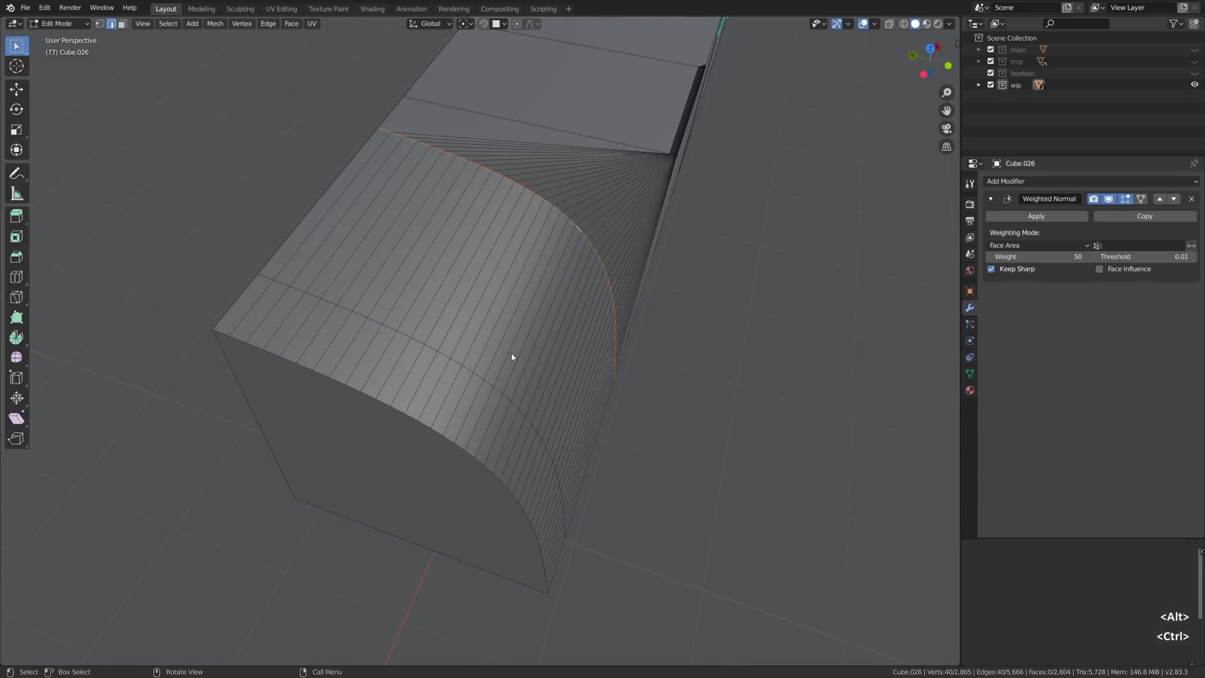
Select the path of faces across the curved bevel and delete that strip
{"action": "left_click", "coordinate": [511, 352], "text": "ctrl+alt"}
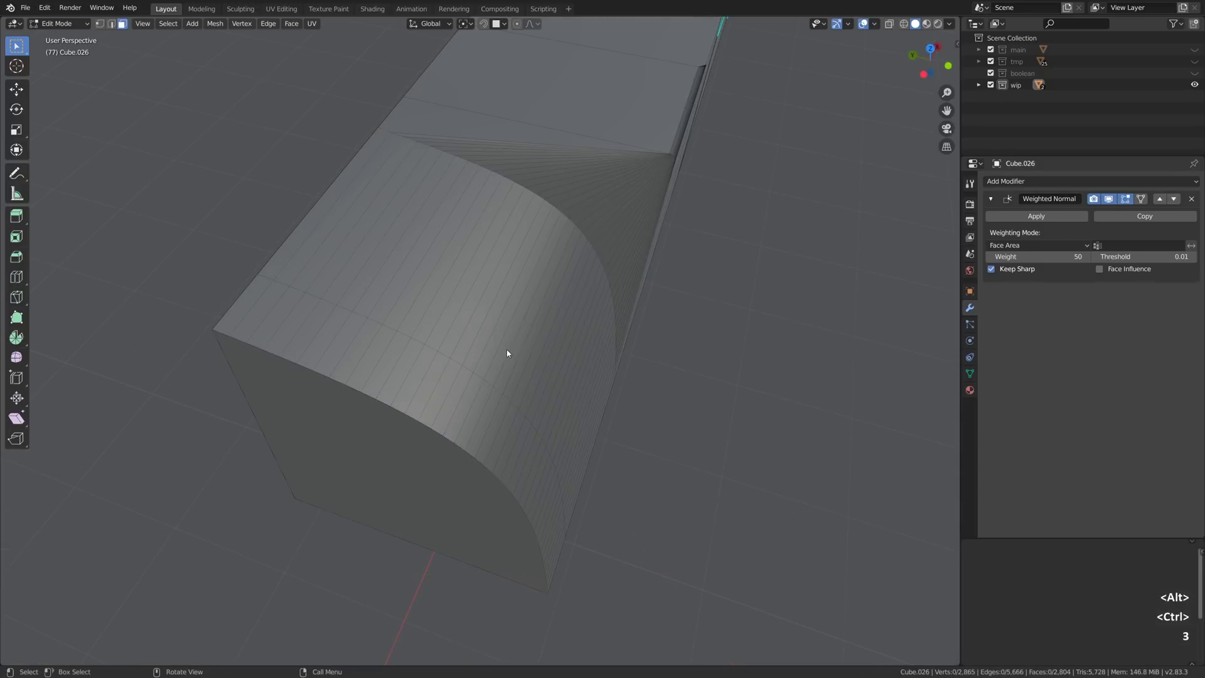
{"action": "key", "text": "3"}
{"action": "key", "text": "ctrl"}
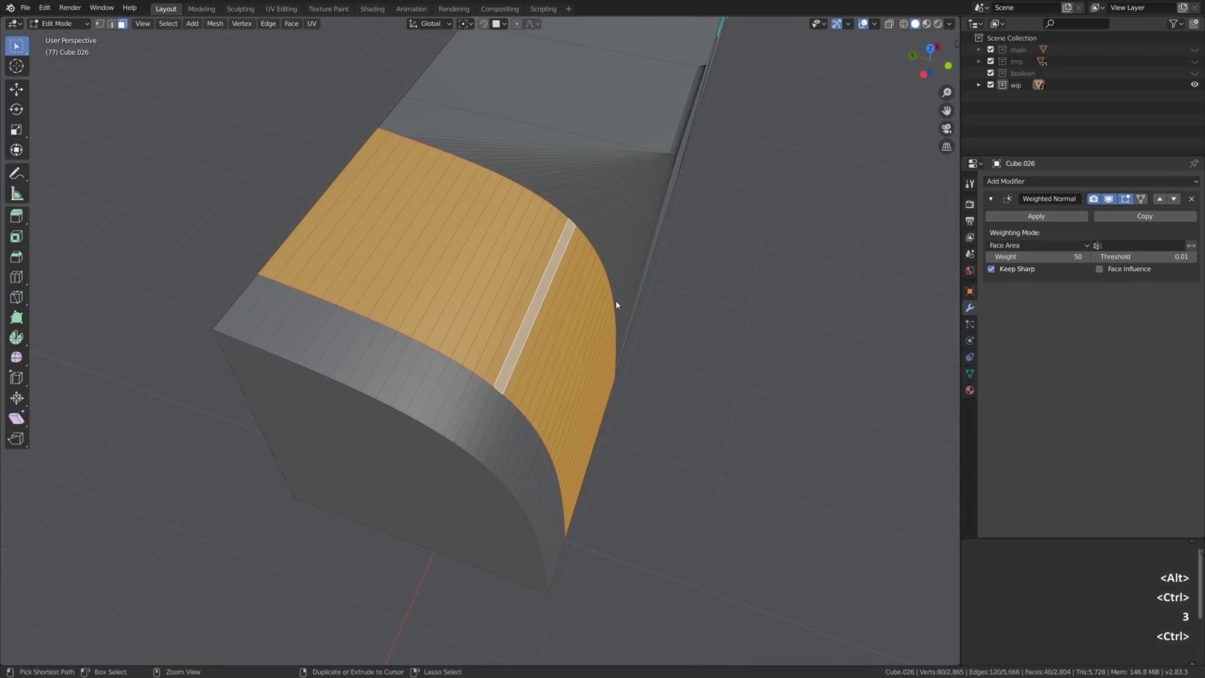
{"action": "key", "text": "x"}
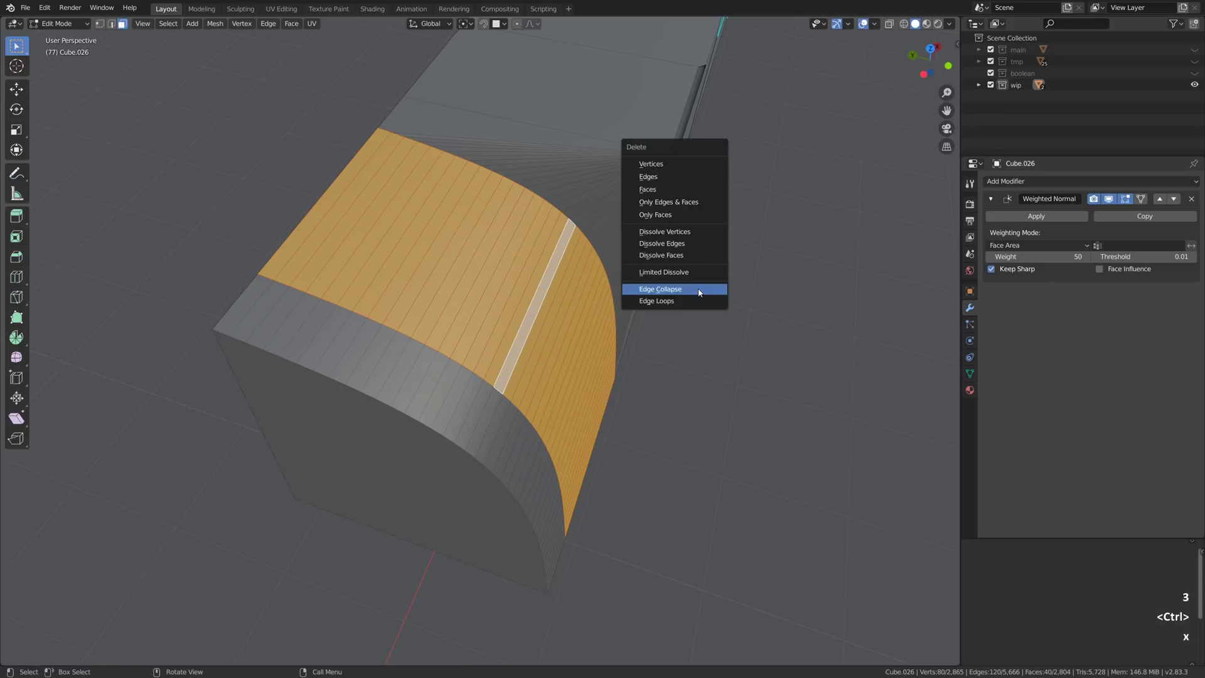
{"action": "left_click", "coordinate": [698, 290]}
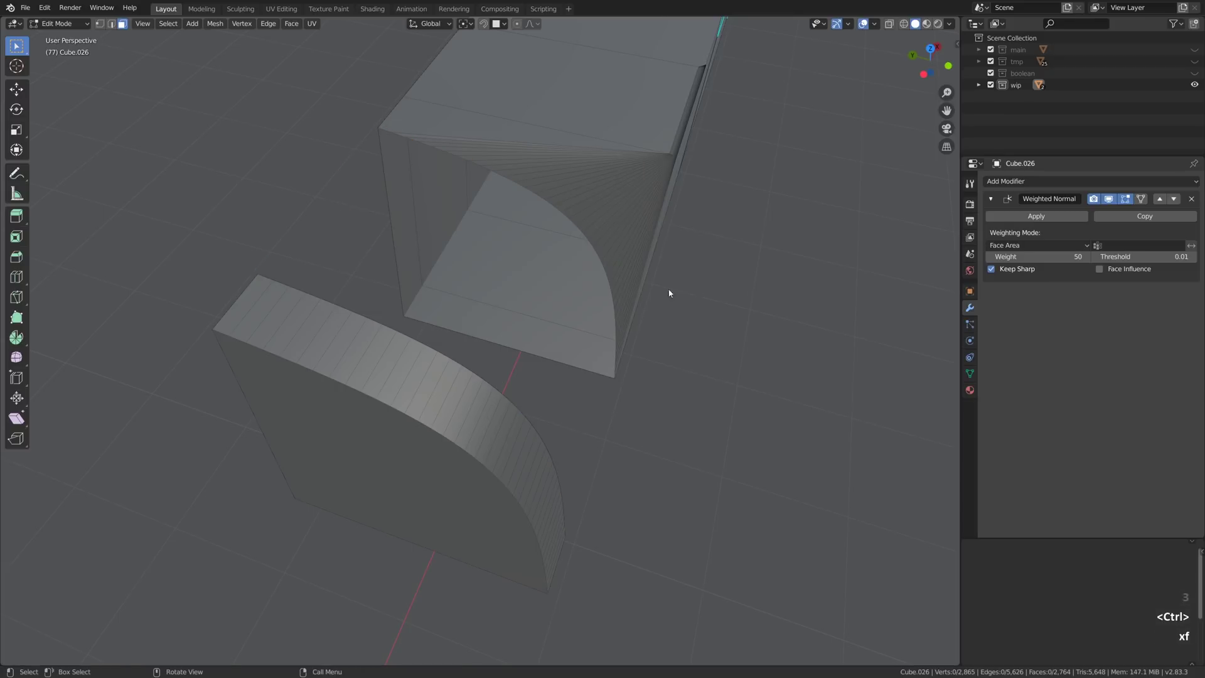
{"action": "middle_click_drag", "start_coordinate": [669, 290], "coordinate": [598, 254], "text": "alt"}
In edge mode, select the block's open boundary loop and the curved end piece's loop
{"action": "key", "text": "2"}
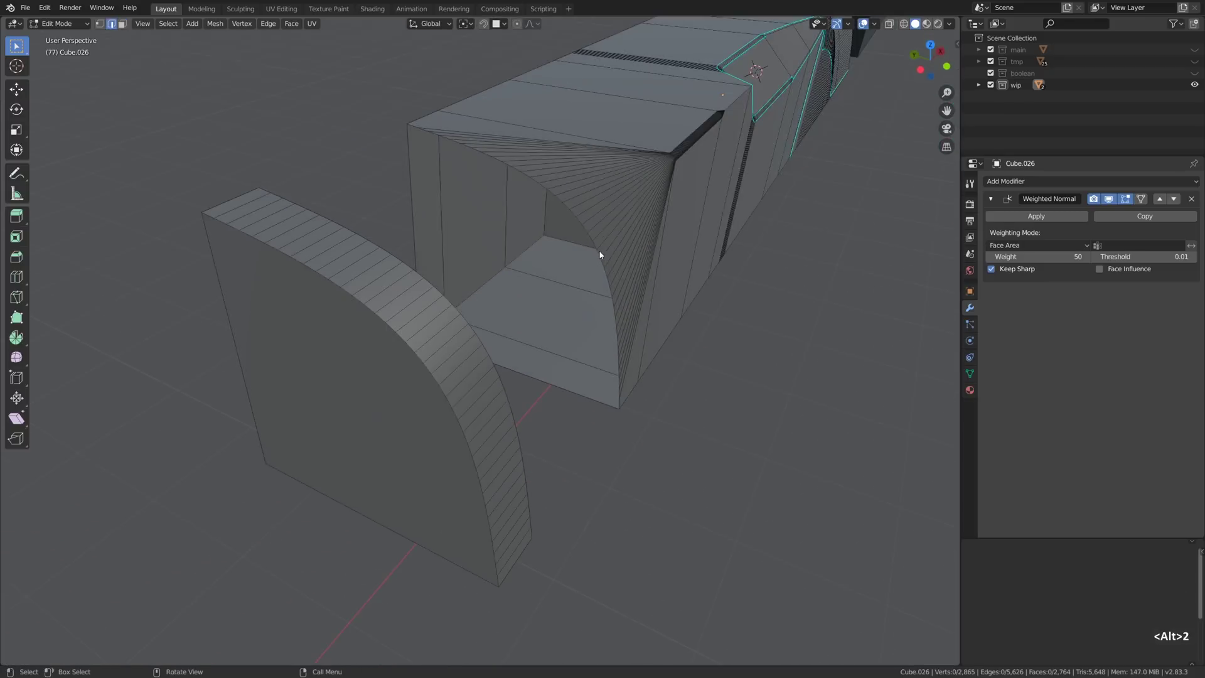
{"action": "key", "text": "ctrl+z"}
{"action": "left_click", "coordinate": [522, 179], "text": "alt"}
{"action": "middle_click_drag", "start_coordinate": [522, 244], "coordinate": [372, 276]}
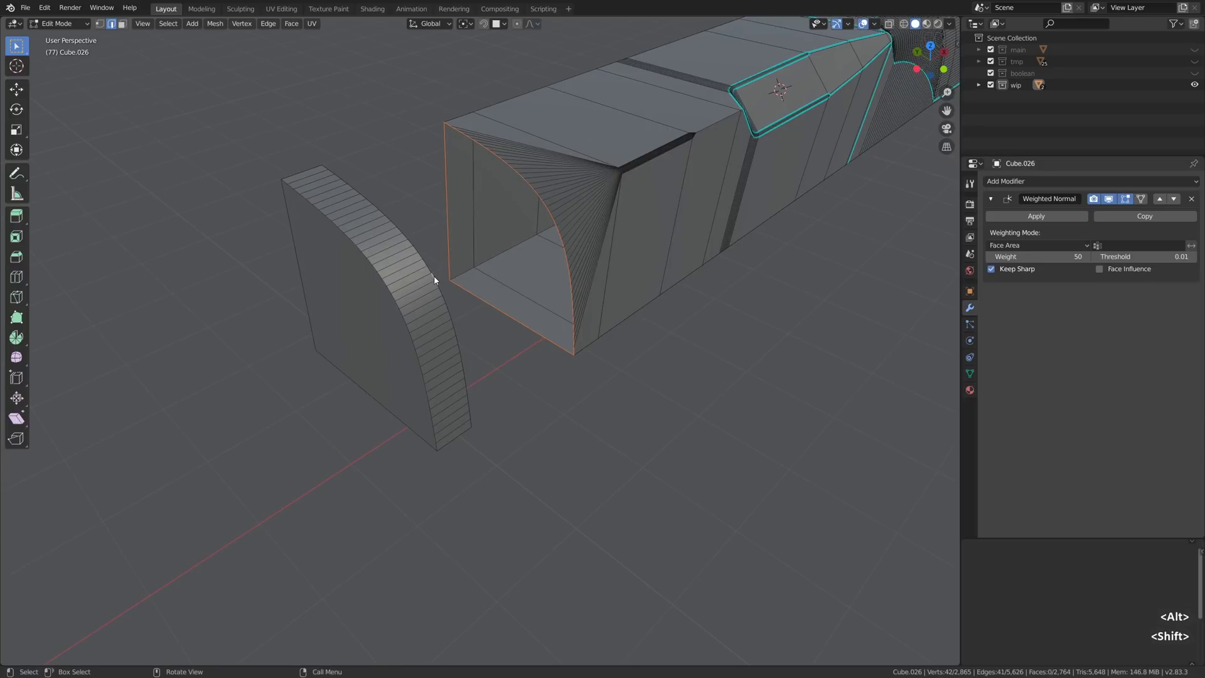
{"action": "left_click", "coordinate": [434, 280], "text": "alt+shift"}
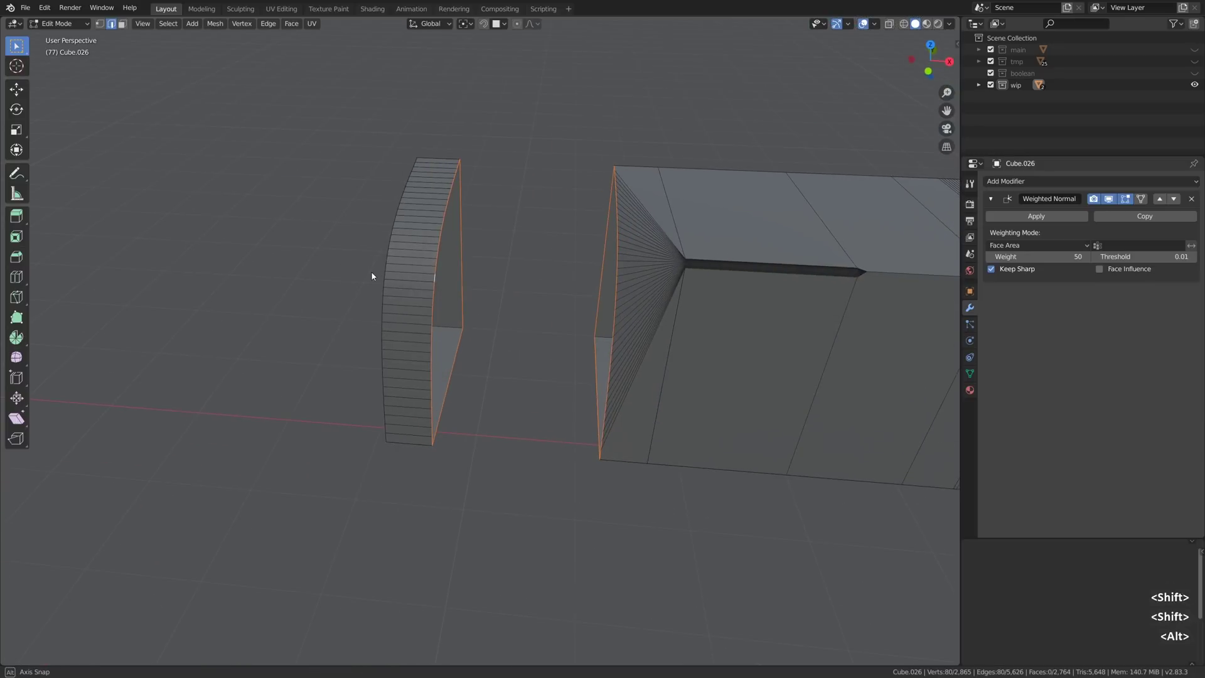
Bridge the two open loops with LoopTools Bridge and set Twist to 0
{"action": "right_click", "coordinate": [519, 161]}
{"action": "mouse_move", "coordinate": [519, 158]}
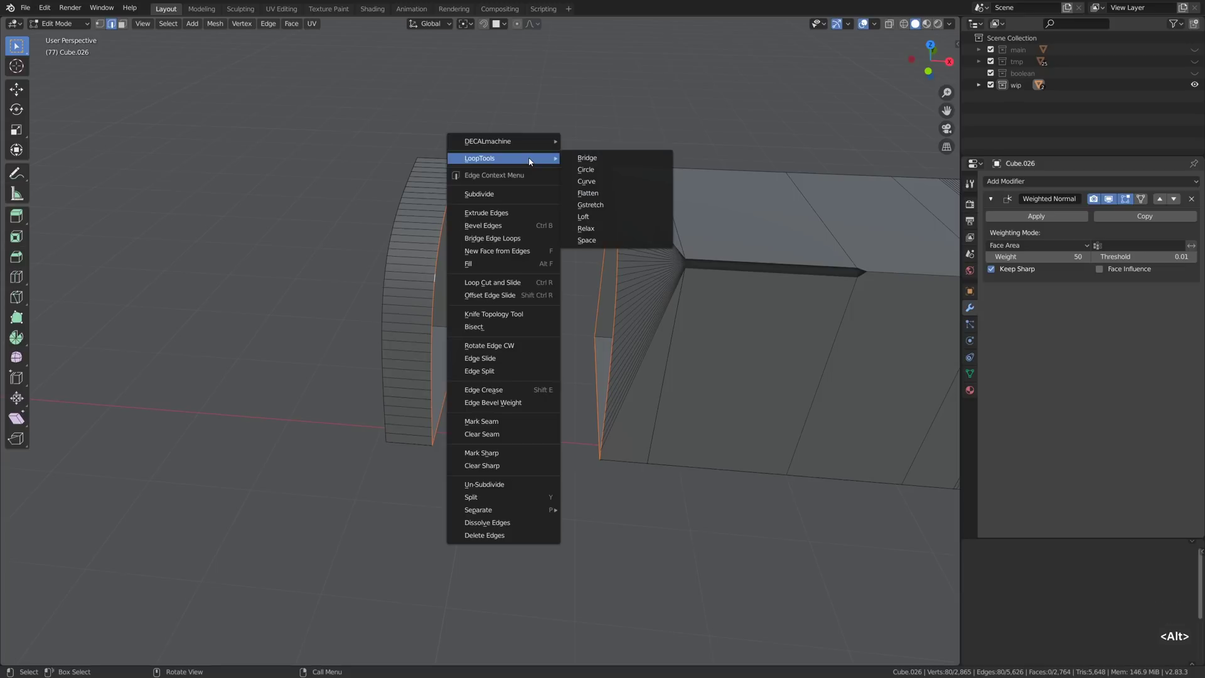
{"action": "left_click", "coordinate": [588, 158]}
{"action": "middle_click_drag", "start_coordinate": [598, 166], "coordinate": [696, 215], "text": "alt"}
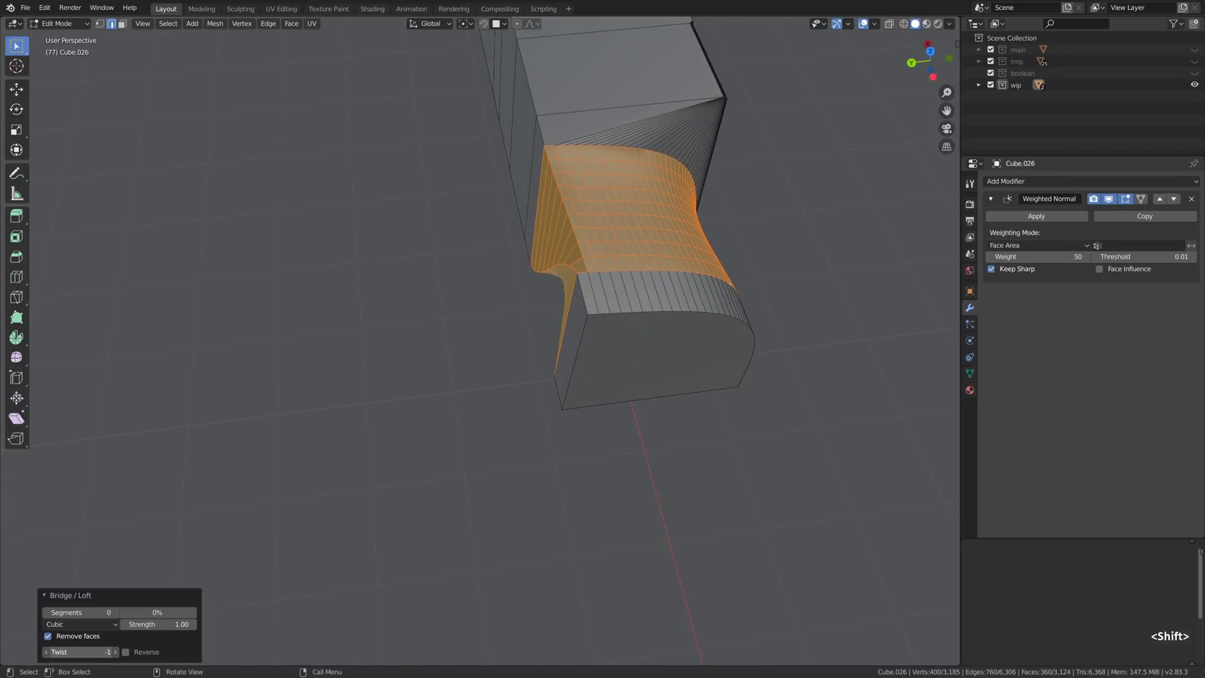
{"action": "mouse_move", "coordinate": [81, 652]}
{"action": "left_mouse_down", "text": "shift"}
{"action": "mouse_move", "coordinate": [65, 651]}
{"action": "mouse_move", "coordinate": [84, 652]}
{"action": "left_mouse_up", "text": "shift"}
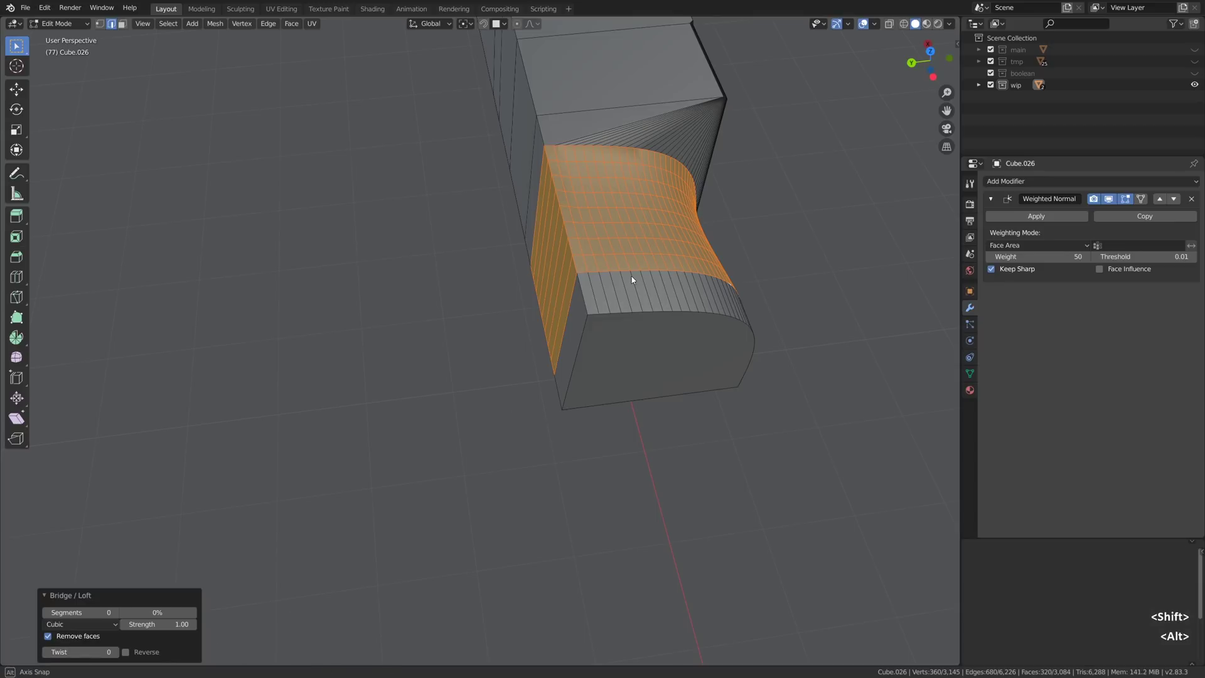
{"action": "middle_click_drag", "start_coordinate": [632, 279], "coordinate": [517, 270], "text": "alt"}
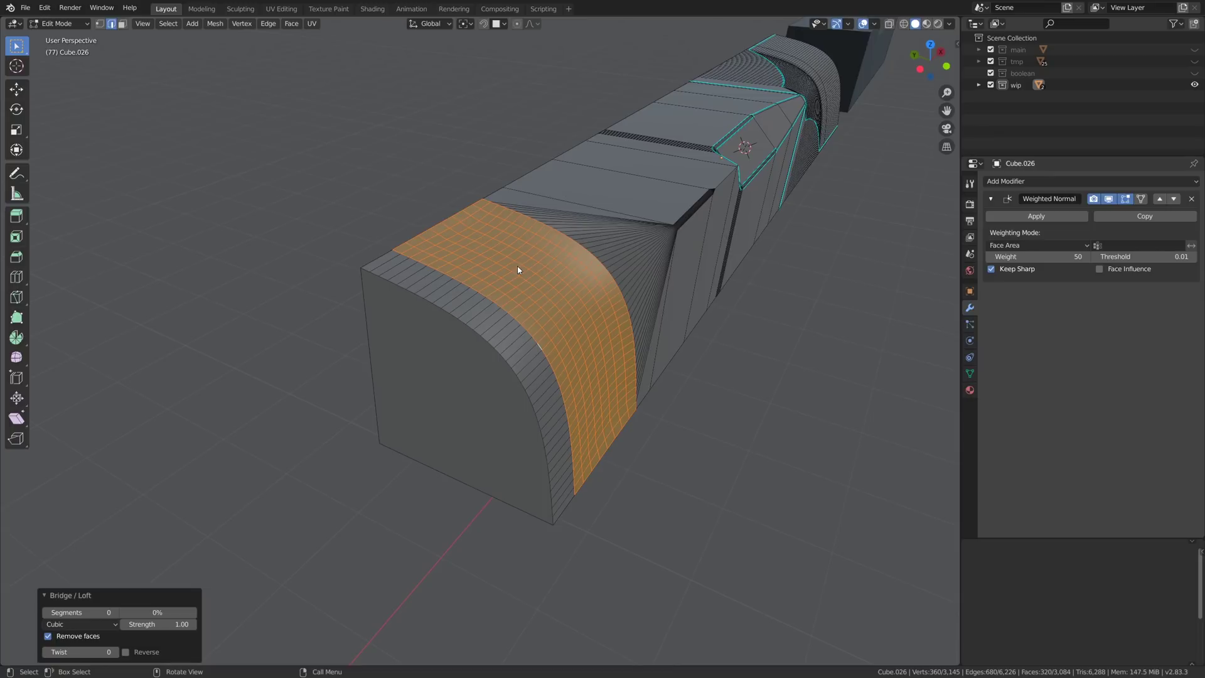
Dissolve the extra edge loops in the bridged patch with Ctrl+X
{"action": "left_click", "coordinate": [626, 274], "text": "alt"}
{"action": "middle_click_drag", "start_coordinate": [627, 274], "coordinate": [592, 269], "text": "alt"}
{"action": "left_click", "coordinate": [597, 261], "text": "alt"}
{"action": "key", "text": "ctrl+x"}
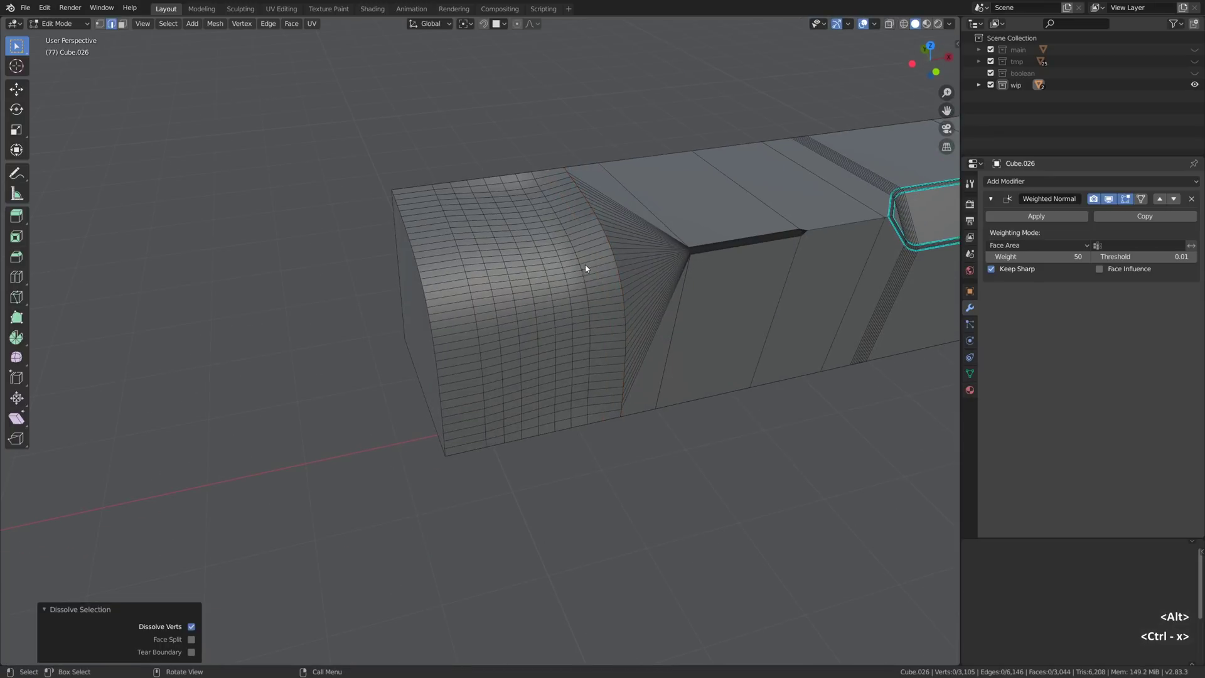
{"action": "left_click", "coordinate": [582, 266]}
{"action": "left_click", "coordinate": [581, 269], "text": "alt"}
{"action": "key", "text": "ctrl+x"}
{"action": "left_click", "coordinate": [566, 271], "text": "alt"}
{"action": "key", "text": "ctrl+x"}
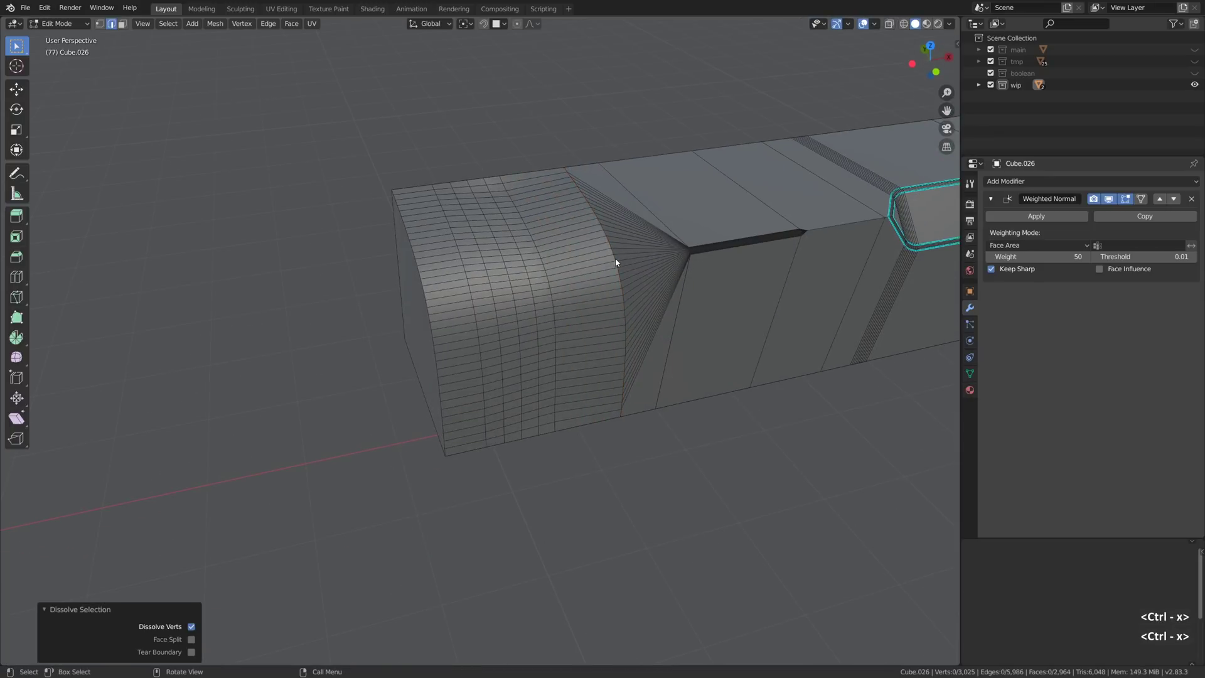
Slide the boundary loop beside the patch, then bevel it with 19 segments and an adjusted profile
{"action": "left_click", "coordinate": [615, 258], "text": "alt"}
{"action": "key", "text": "g"}
{"action": "key", "text": "g"}
{"action": "left_click", "coordinate": [654, 246]}
{"action": "key", "text": "ctrl+b"}
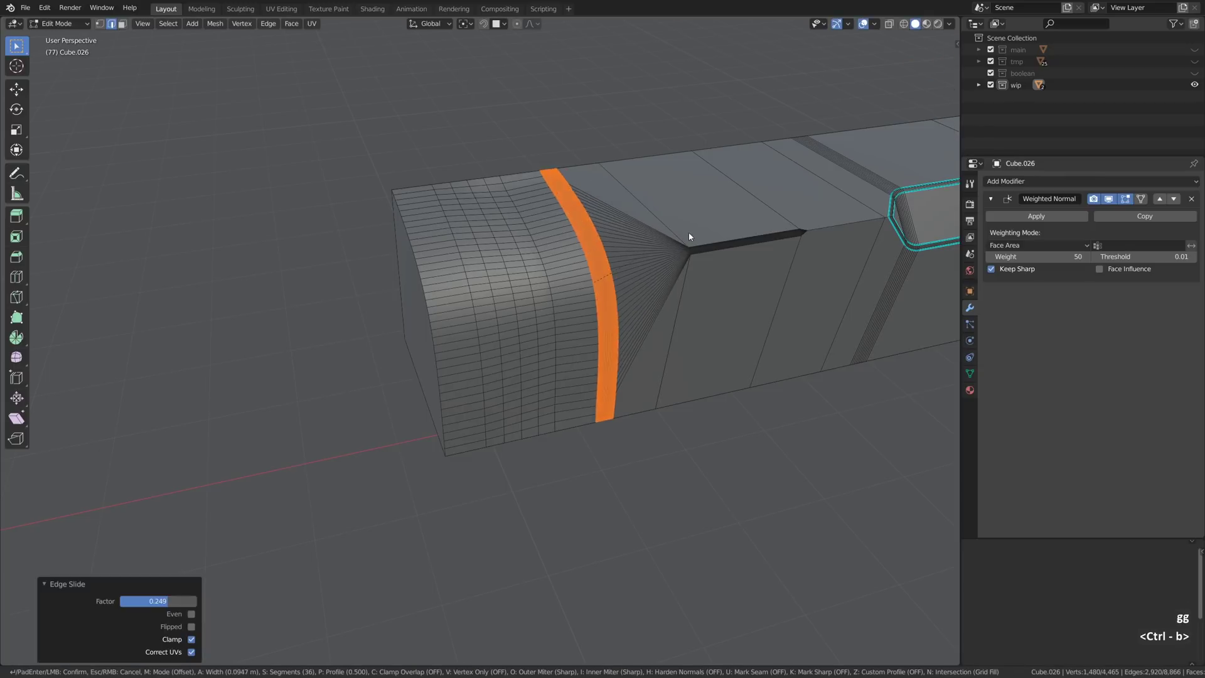
{"action": "scroll", "coordinate": [720, 233], "scroll_direction": "down", "scroll_amount": 1}
{"action": "scroll", "coordinate": [721, 233], "scroll_direction": "down", "scroll_amount": 11}
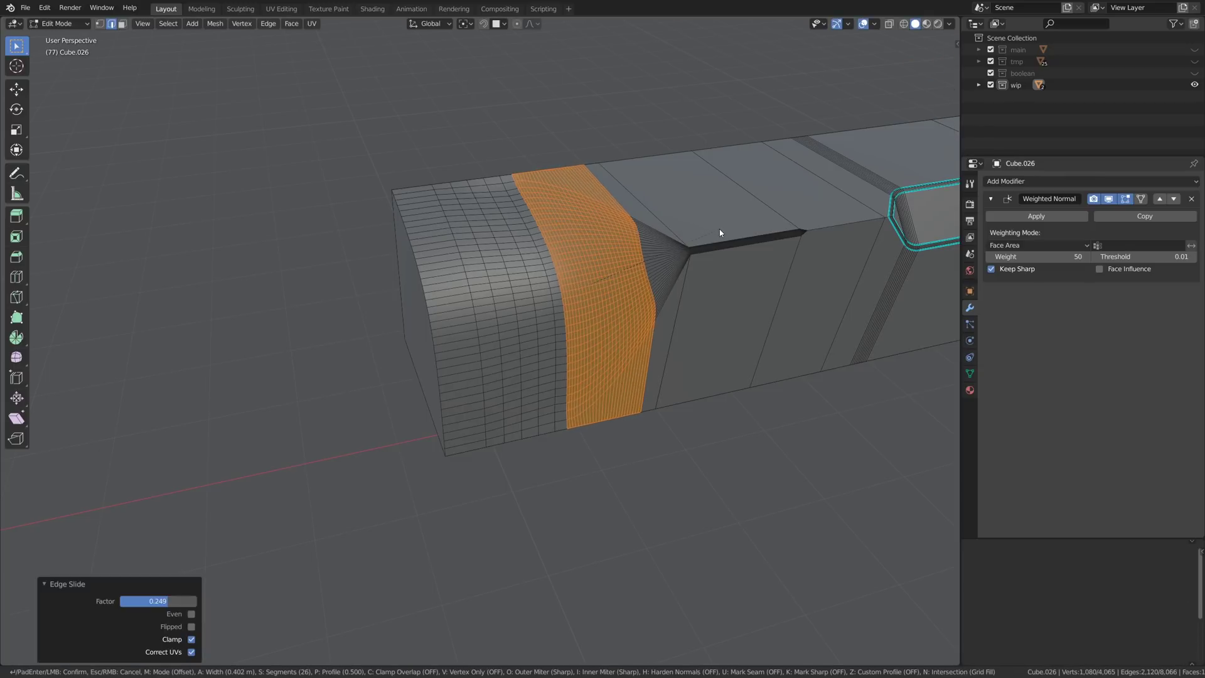
{"action": "left_click", "coordinate": [723, 233]}
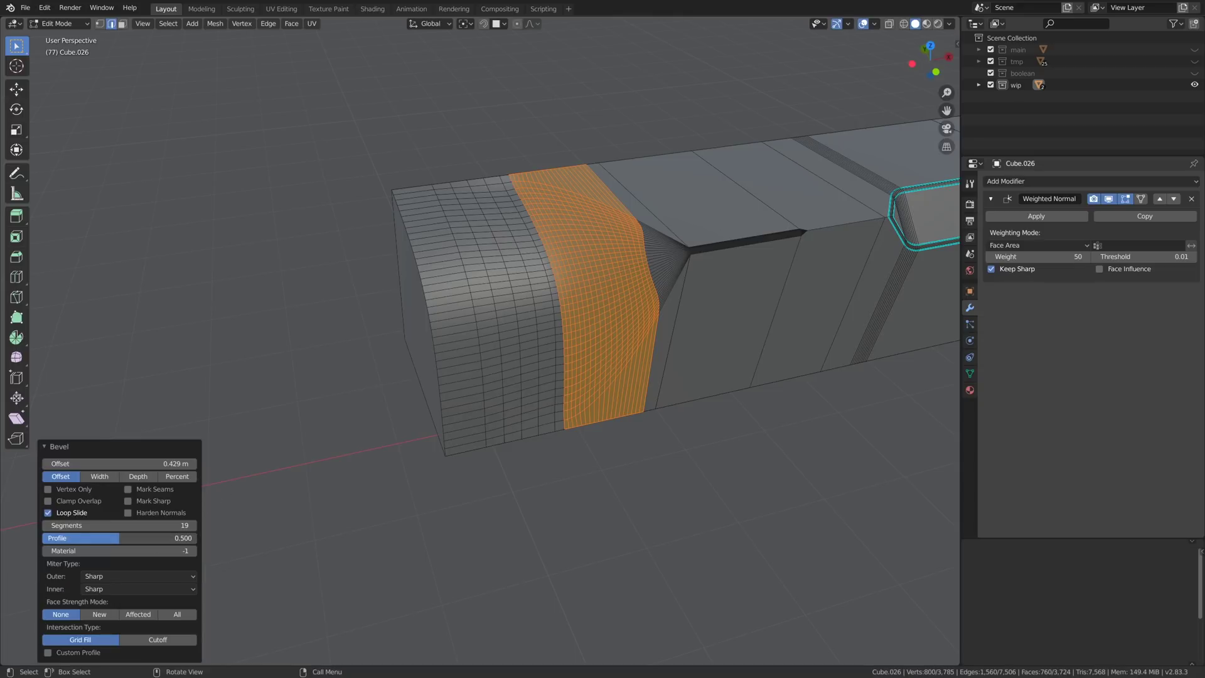
{"action": "left_click_drag", "start_coordinate": [157, 538], "coordinate": [188, 538]}
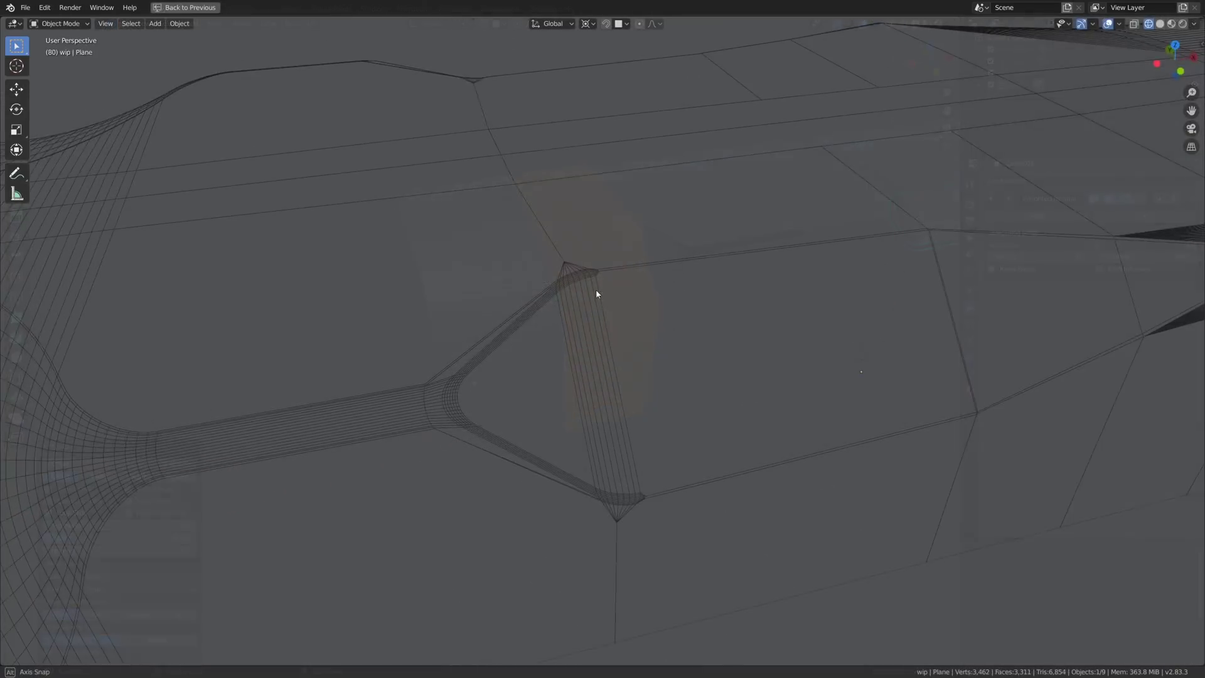
{"action": "middle_click_drag", "start_coordinate": [595, 291], "coordinate": [638, 282], "text": "shift"}
Return to the split layout and orbit the Cycles render to view the model from several angles
{"action": "scroll", "coordinate": [627, 264], "scroll_direction": "down", "scroll_amount": 4}
{"action": "key", "text": "ctrl+space"}
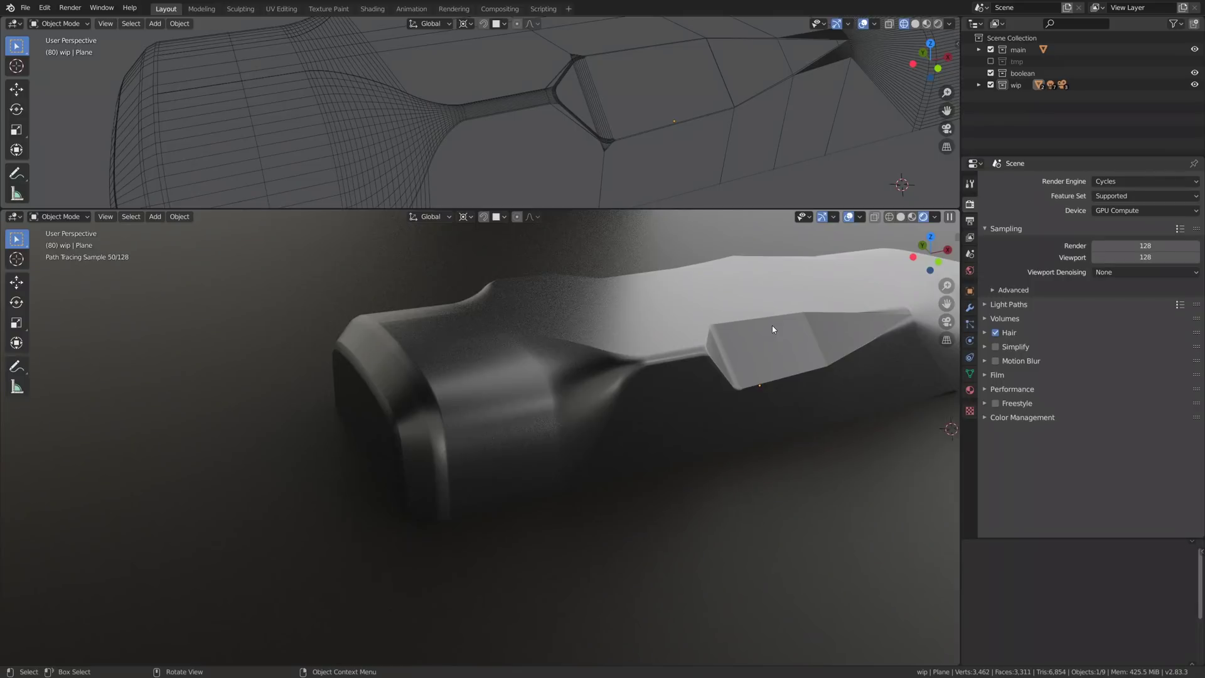
{"action": "middle_click_drag", "start_coordinate": [768, 326], "coordinate": [777, 355]}
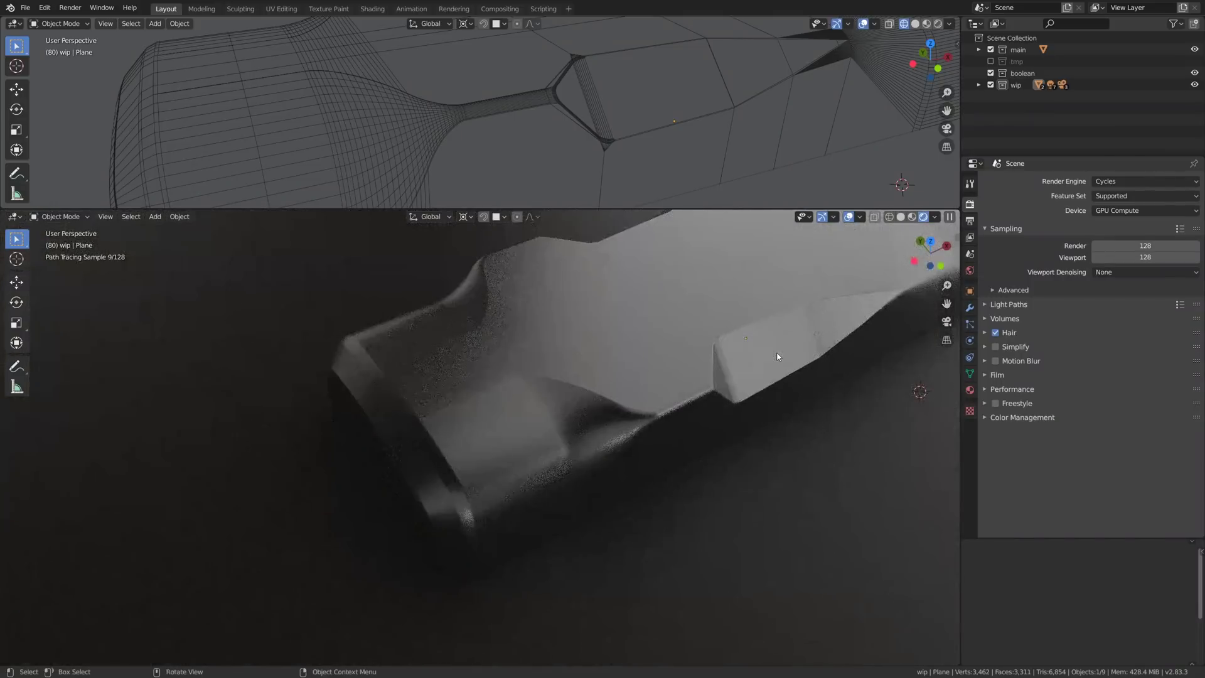
{"action": "middle_click_drag", "start_coordinate": [651, 378], "coordinate": [585, 397]}
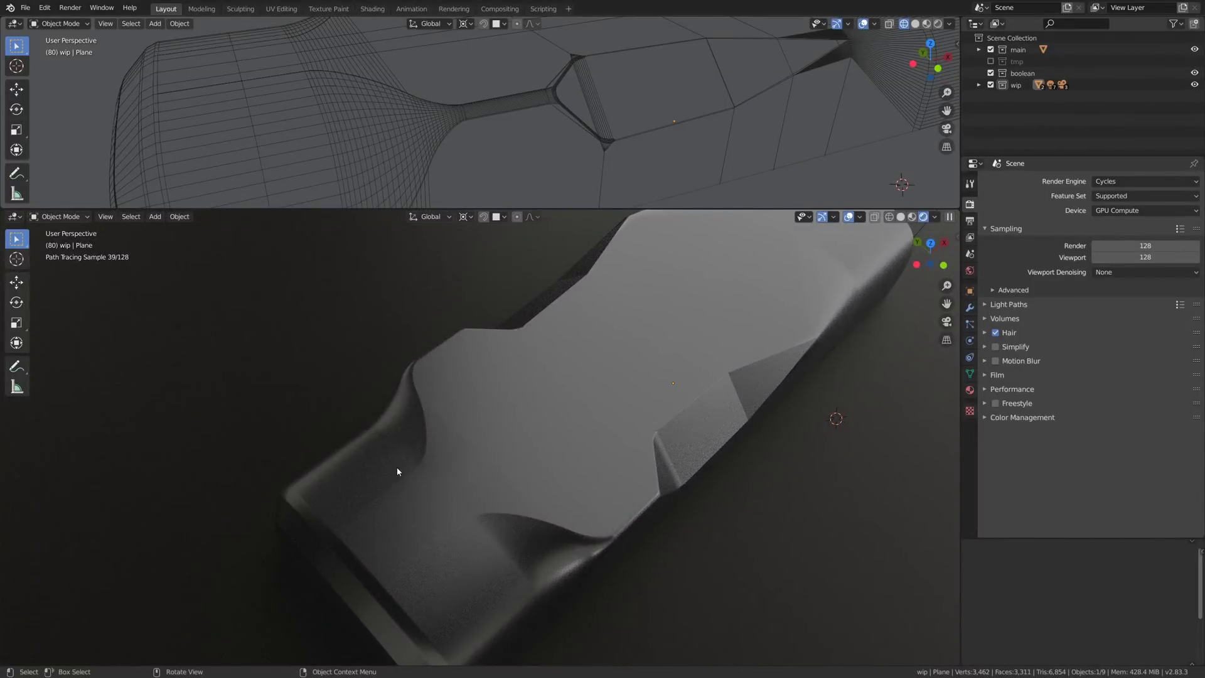
{"action": "middle_click_drag", "start_coordinate": [510, 495], "coordinate": [539, 470]}
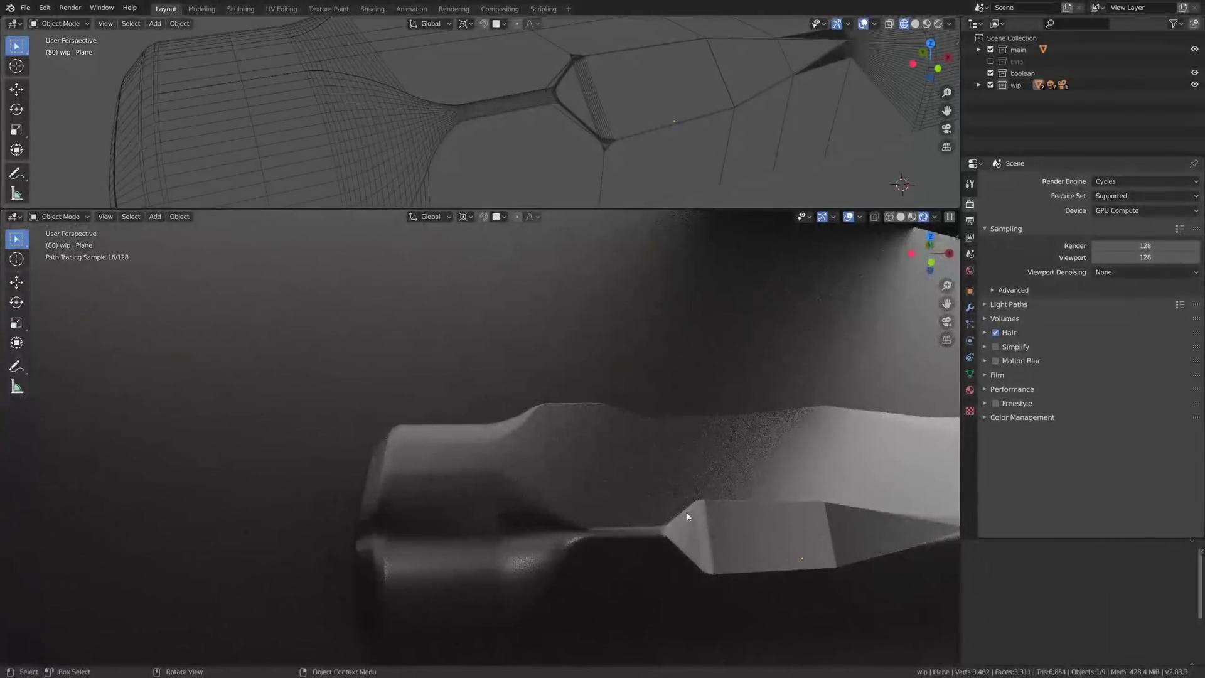
{"action": "middle_click_drag", "start_coordinate": [688, 516], "coordinate": [550, 405]}
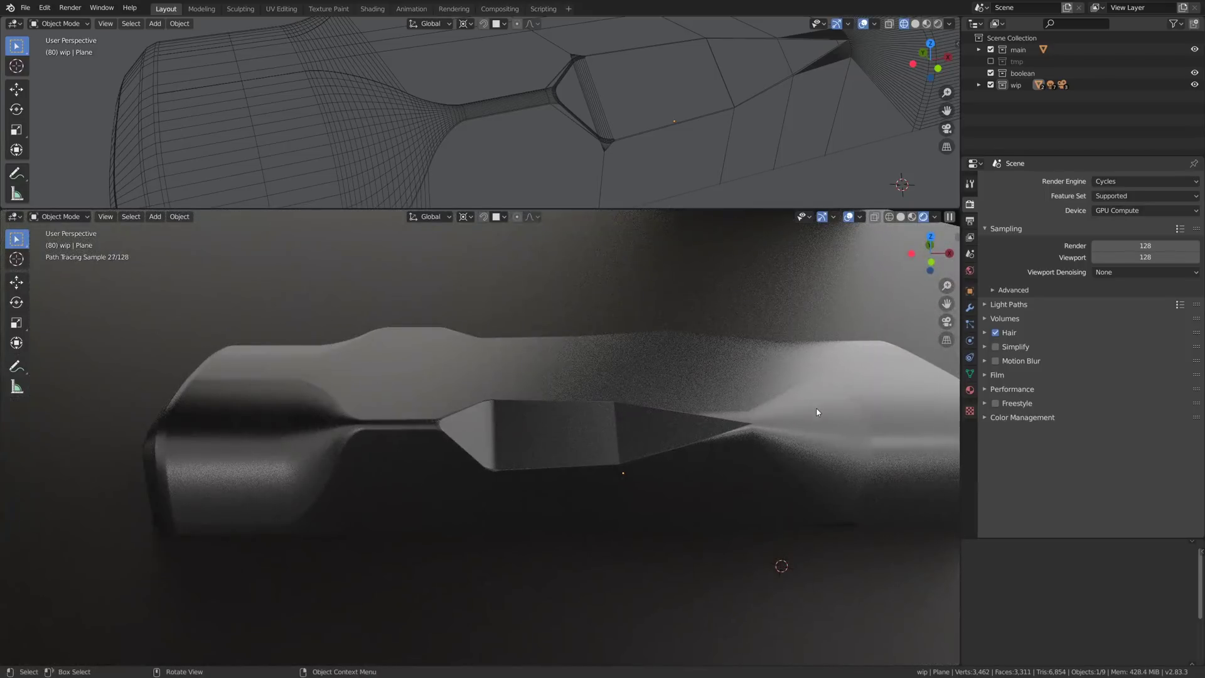